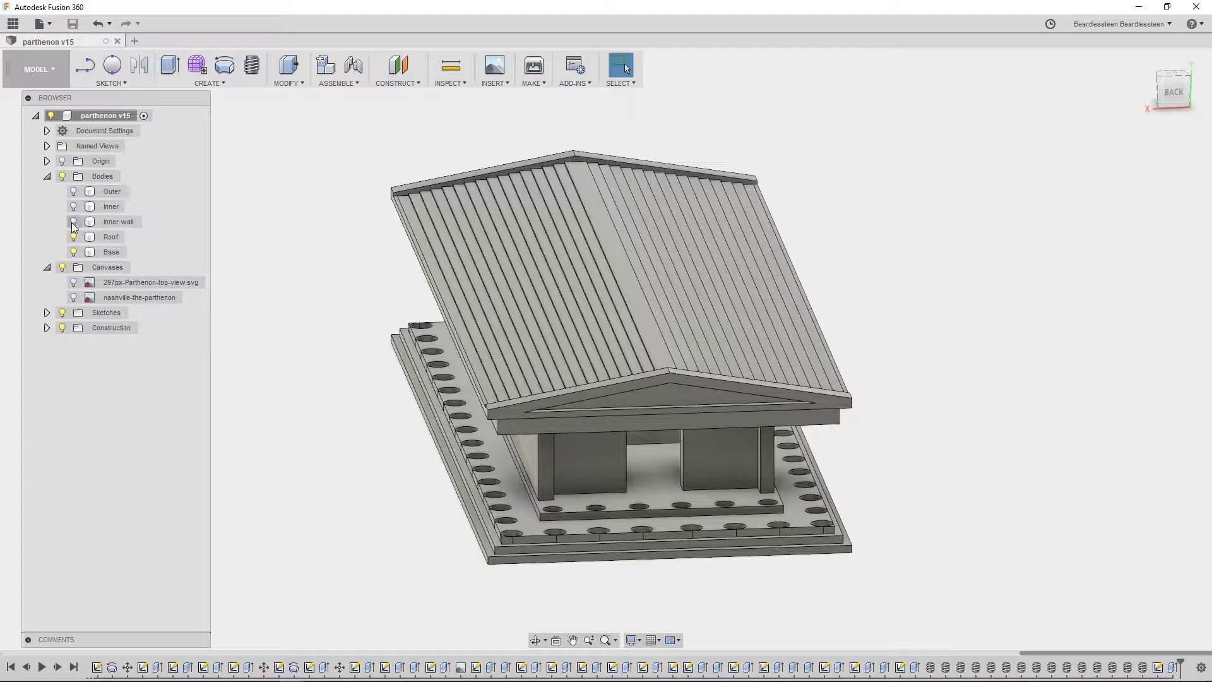
Step: Make the Inner and Outer column bodies visible in the Parthenon model
click(73, 207)
click(74, 191)
shift+middle_drag(262, 290, 407, 248)
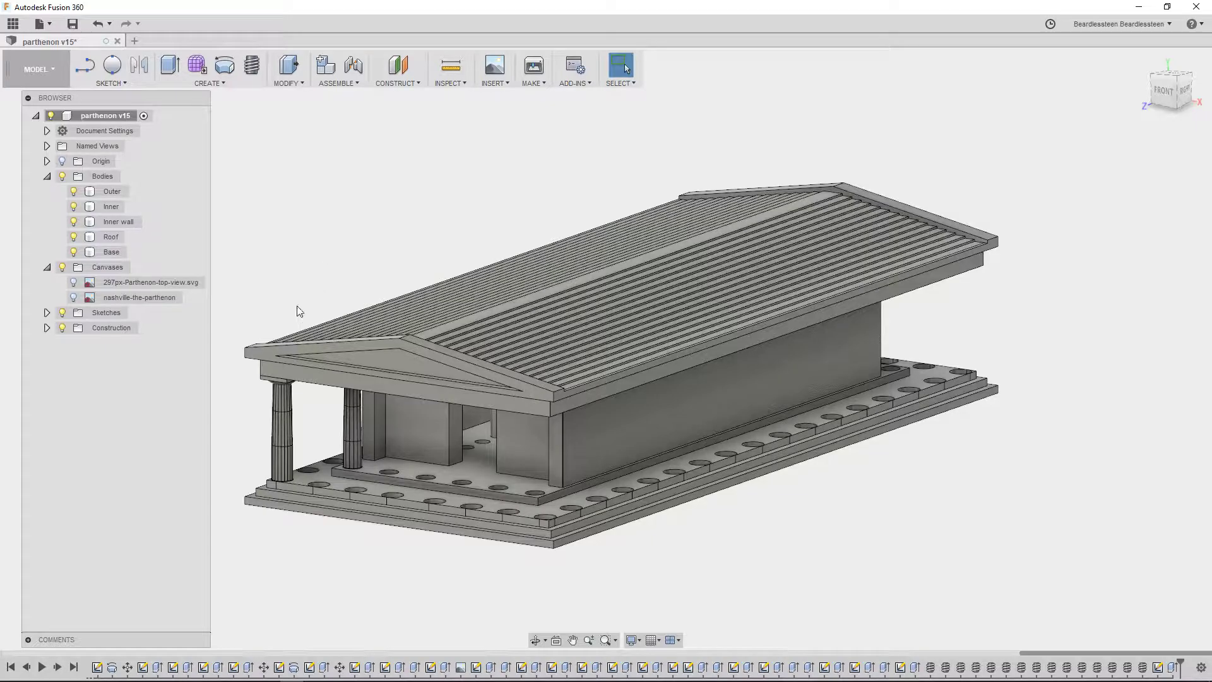
Step: Move the browser panel to the opposite side of the model
drag(89, 99, 1028, 101)
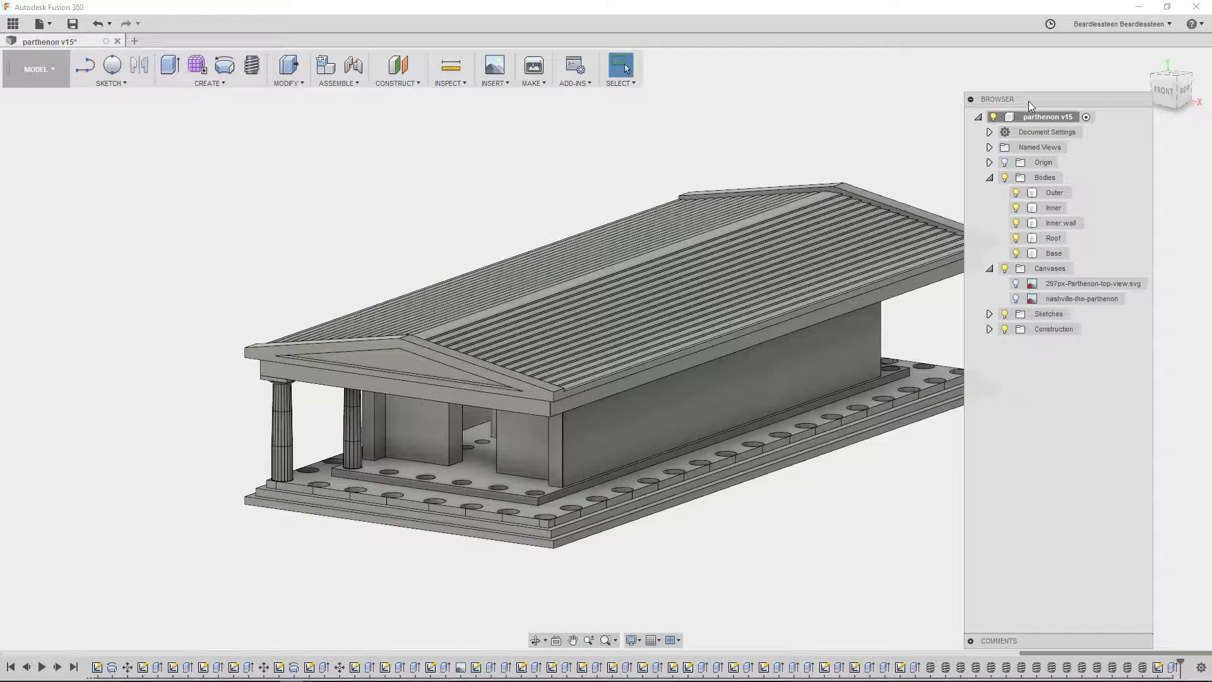
drag(1028, 101, 1074, 85)
middle_drag(354, 254, 593, 271)
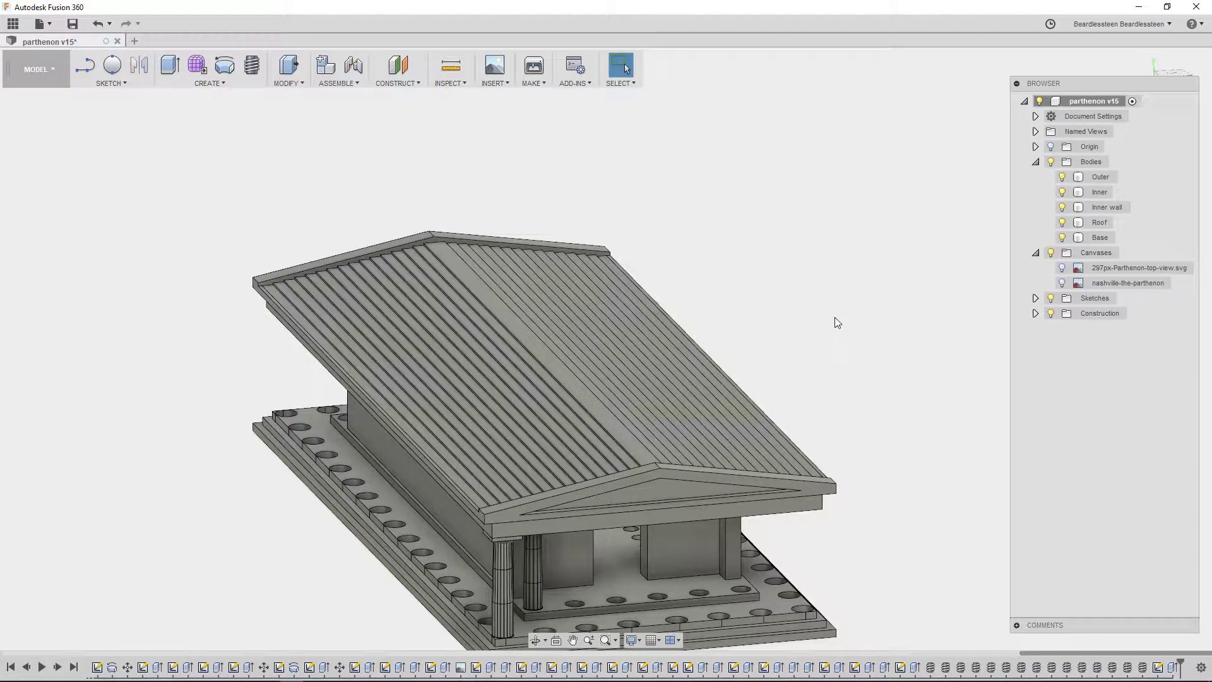
middle_drag(103, 212, 149, 182)
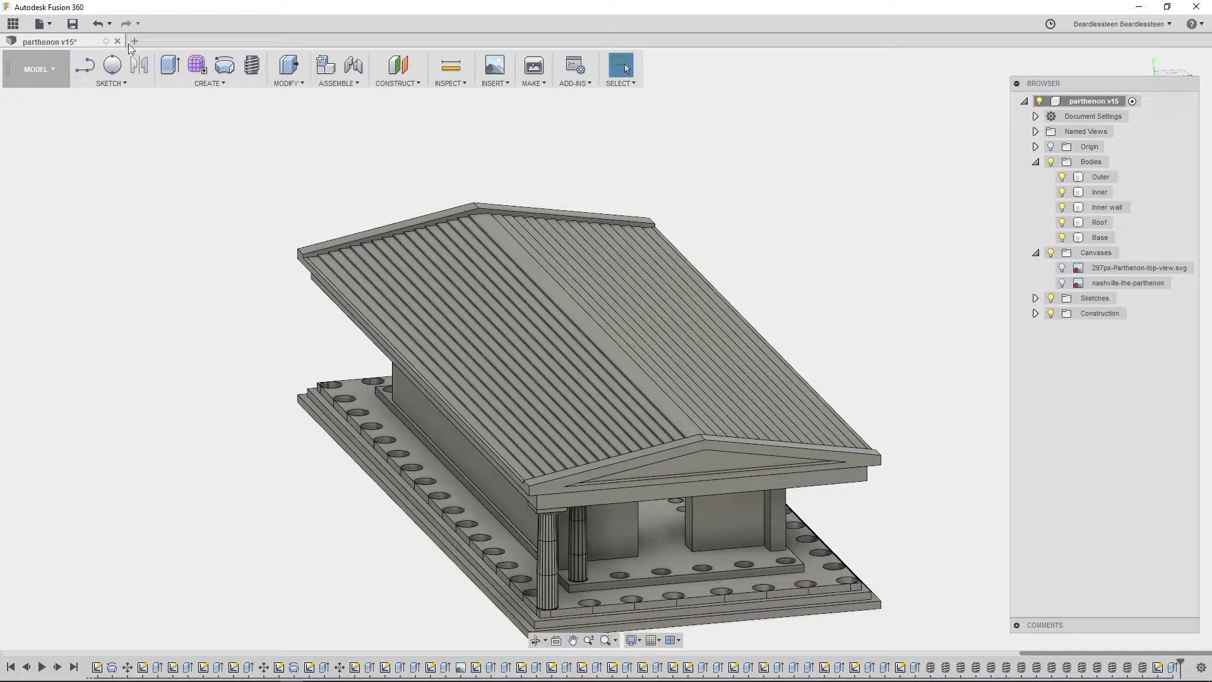
Step: Open a new empty design, return to the parthenon v15 design and put the browser panel back on its original side
click(133, 41)
click(86, 42)
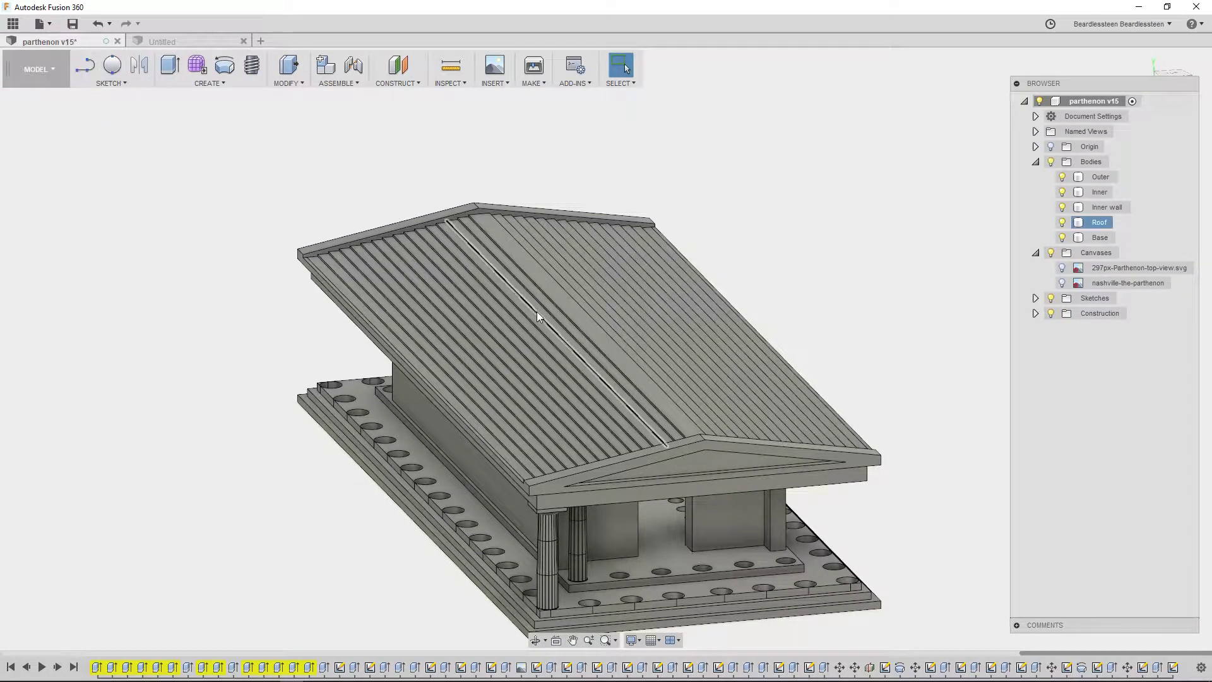
middle_drag(229, 353, 248, 262)
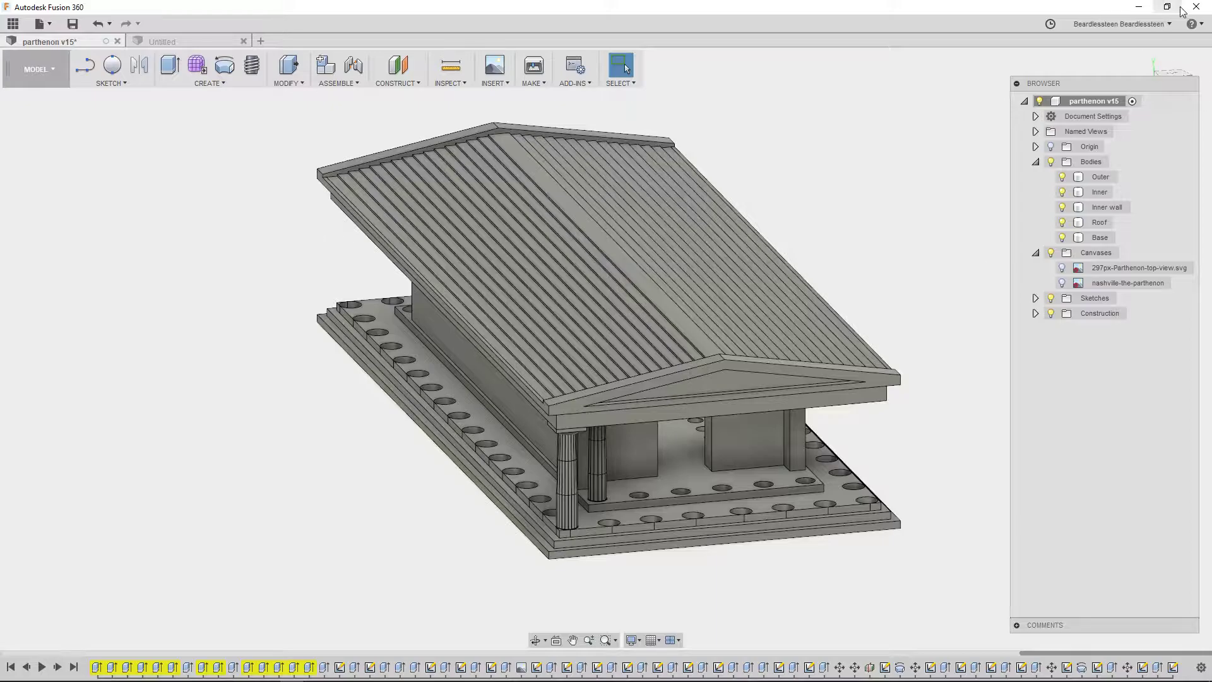
drag(1111, 89, 114, 108)
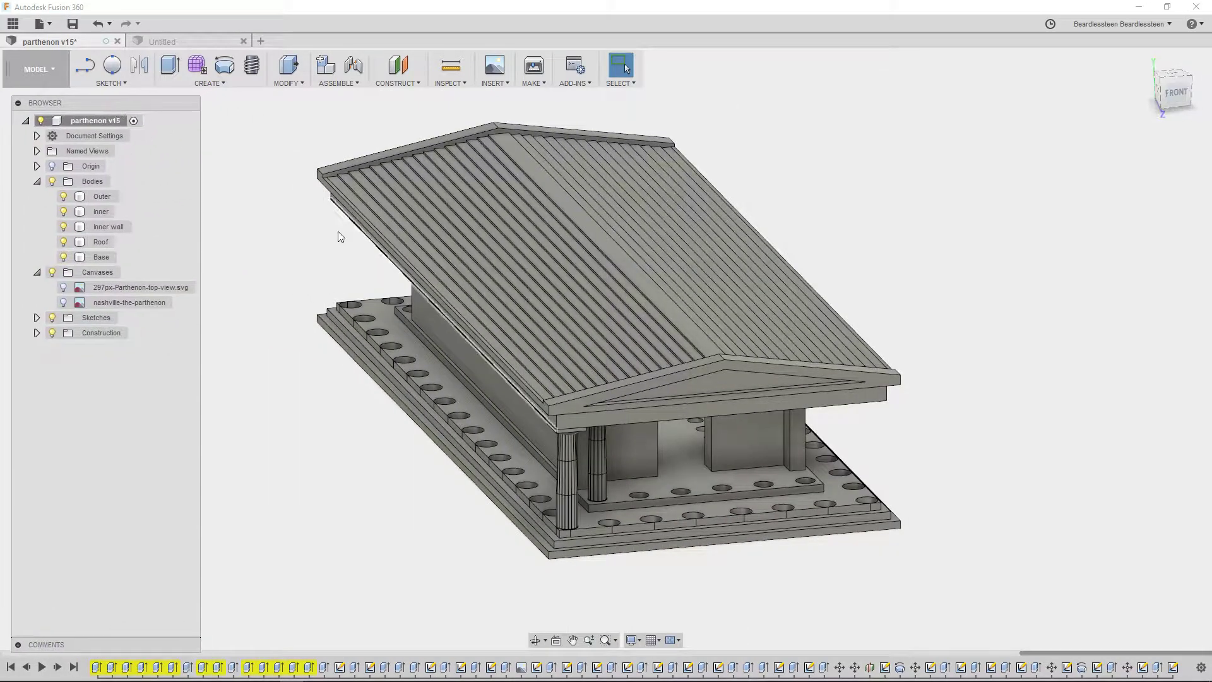
Step: Hide the Roof and Base bodies and examine the three column types on their own
scroll(322, 290, up, 3)
shift+middle_drag(310, 312, 292, 309)
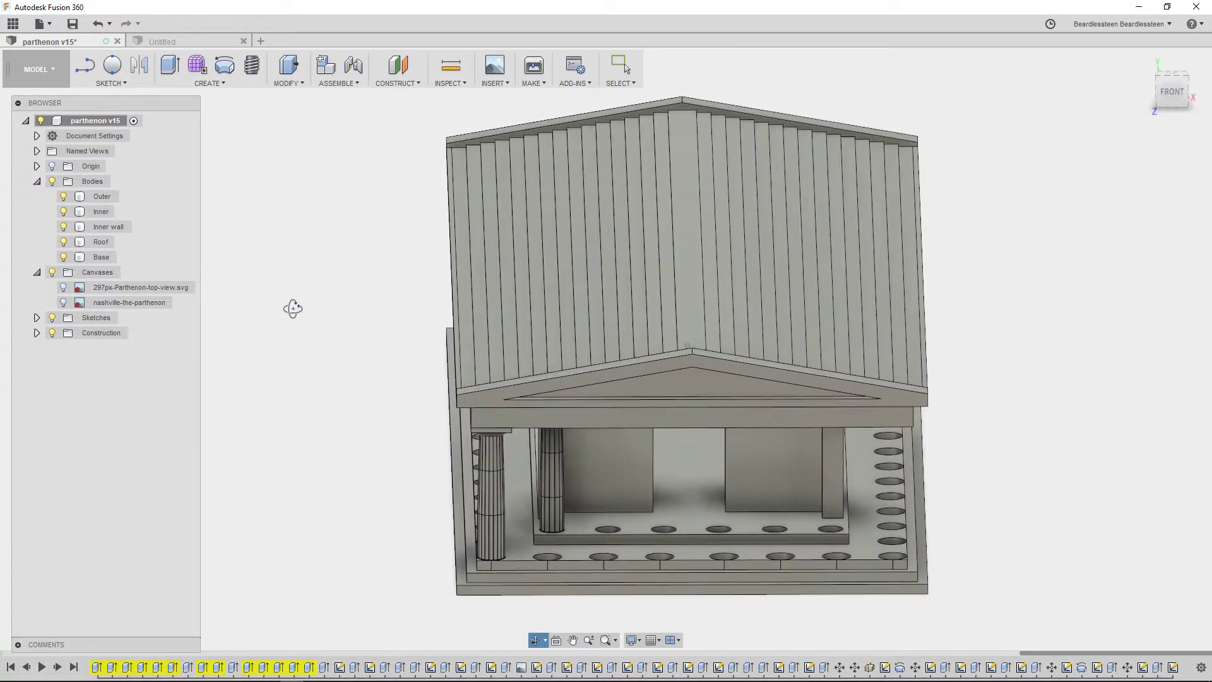
middle_drag(275, 414, 311, 317)
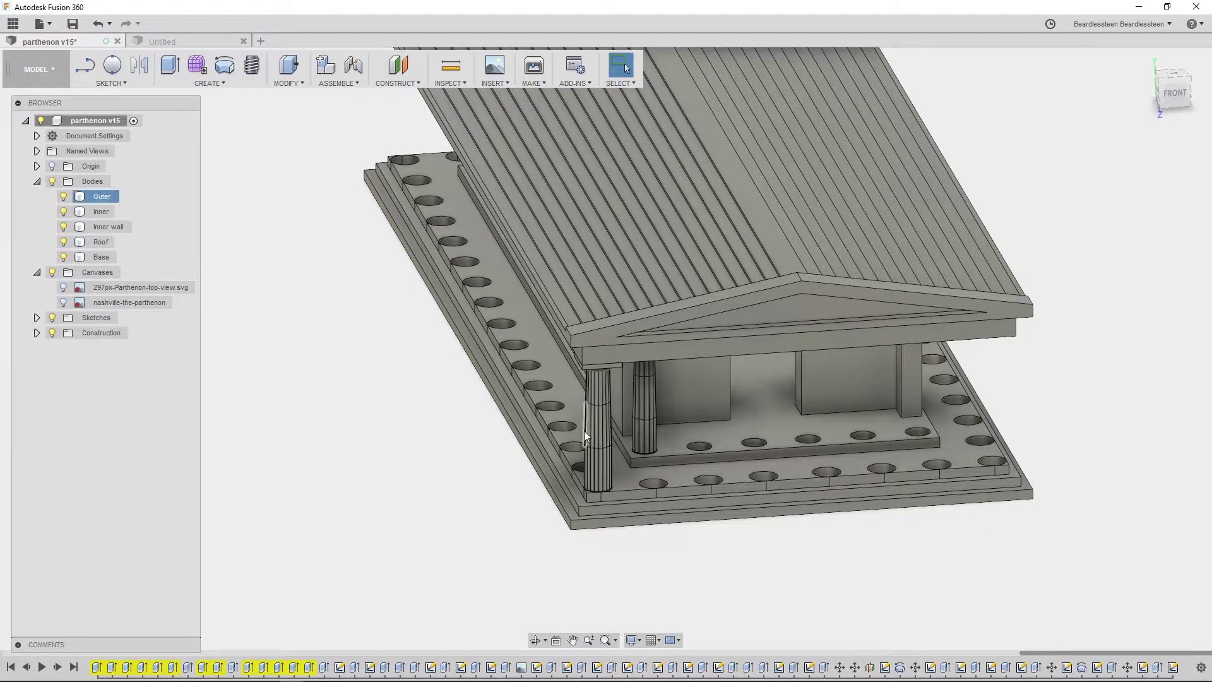
click(63, 242)
click(63, 256)
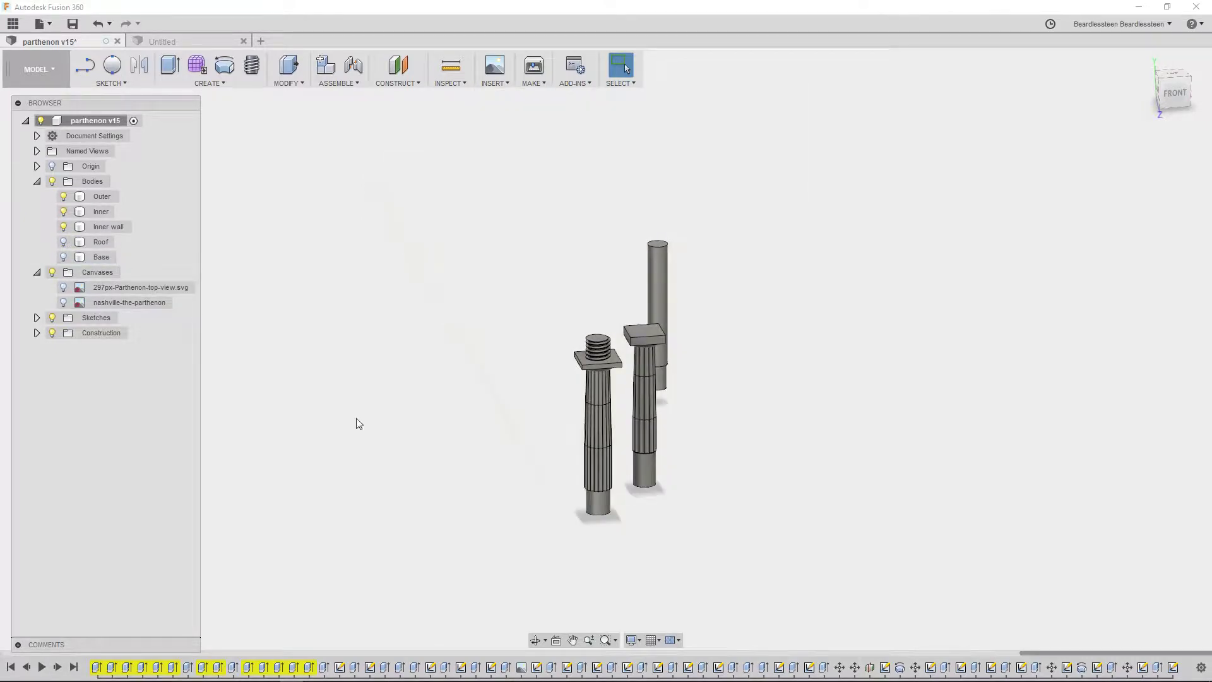
shift+middle_drag(406, 359, 442, 361)
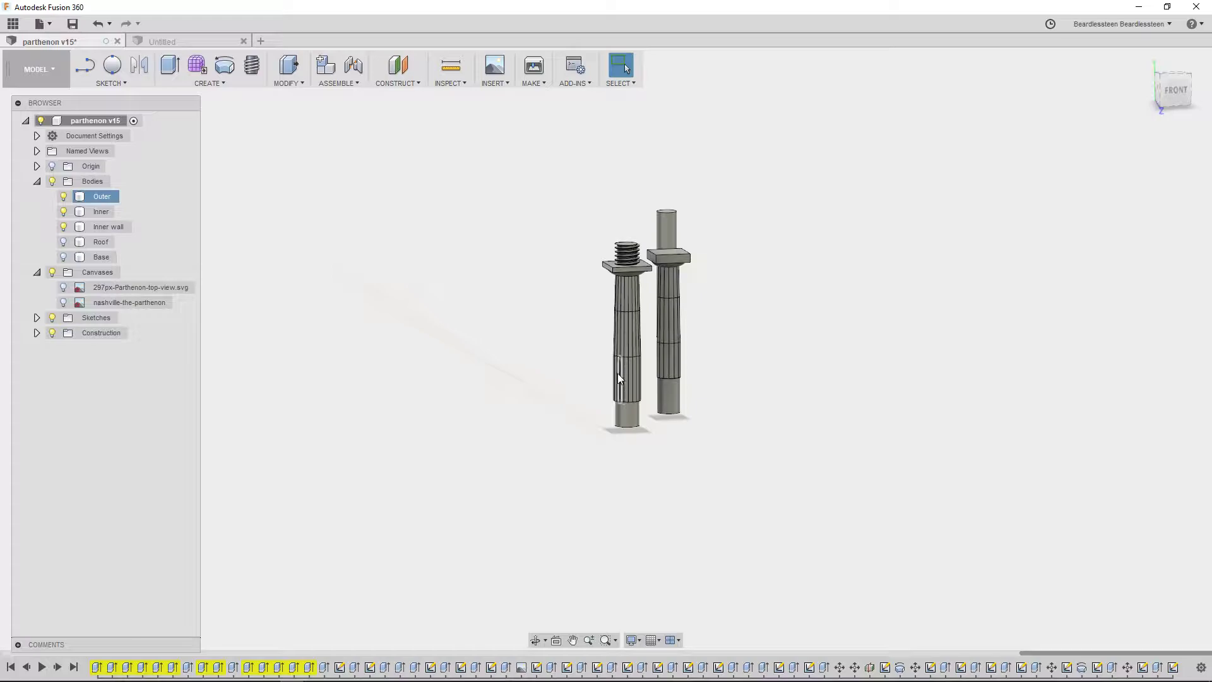
middle_drag(459, 289, 457, 294)
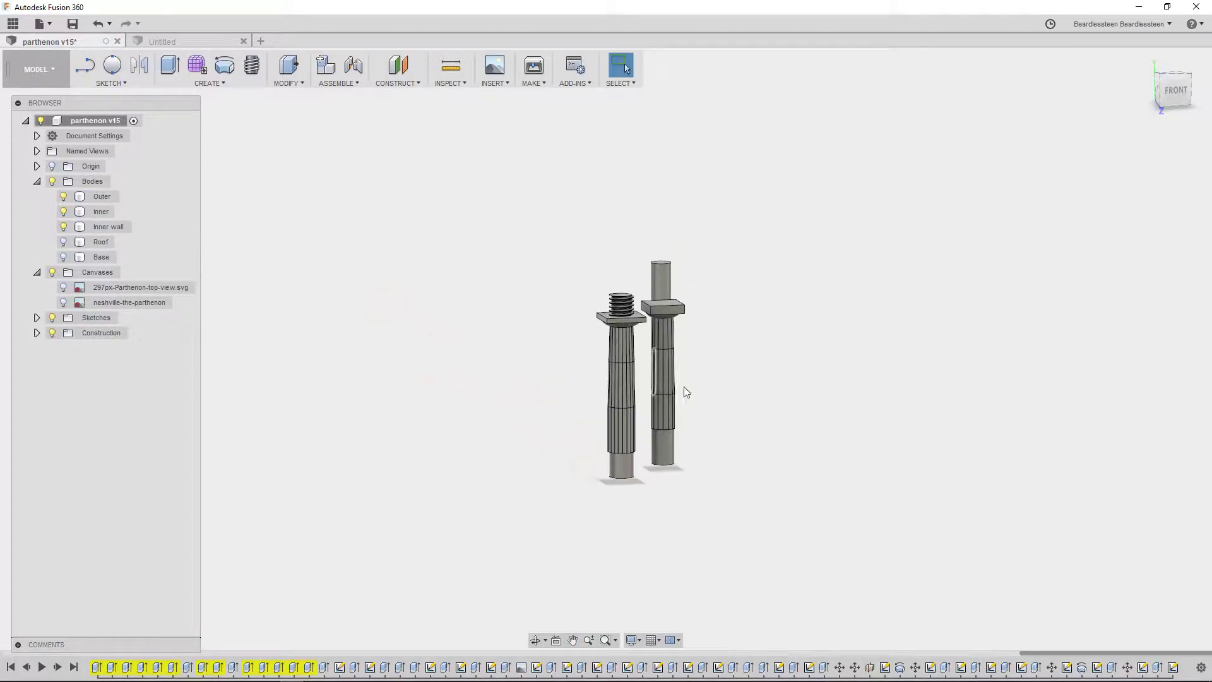
shift+middle_drag(705, 335, 682, 332)
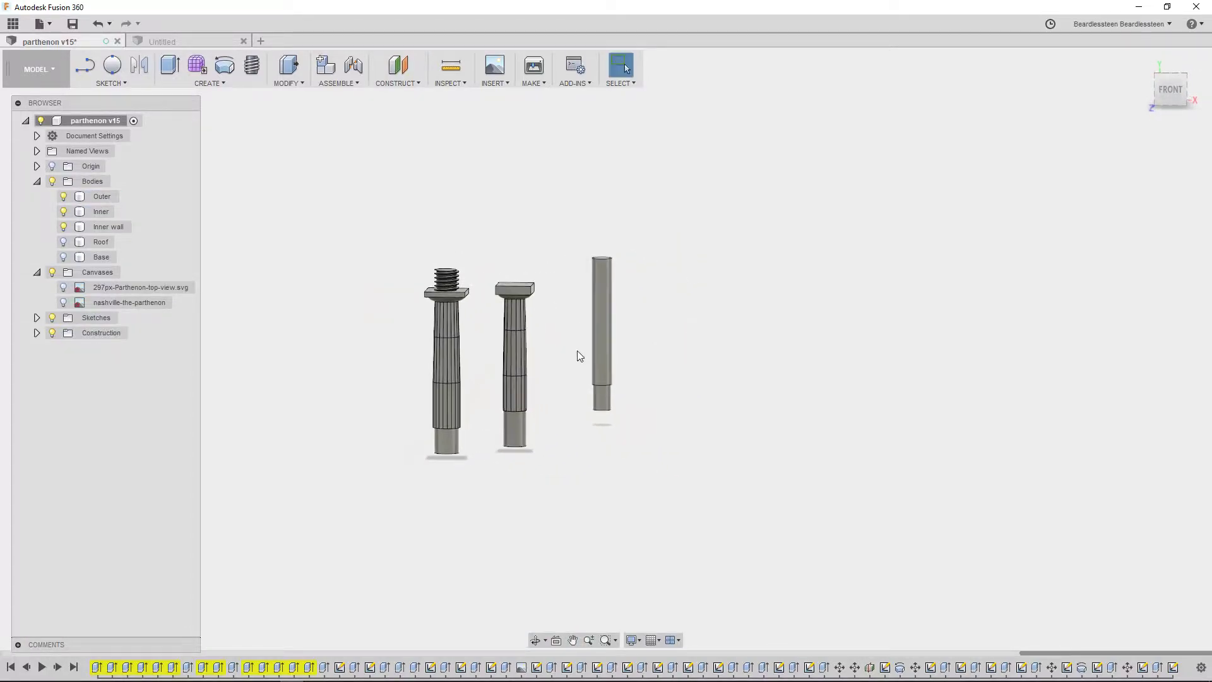
mouse_move(549, 293)
shift+middle_down()
mouse_move(544, 316)
mouse_move(549, 302)
shift+middle_up()
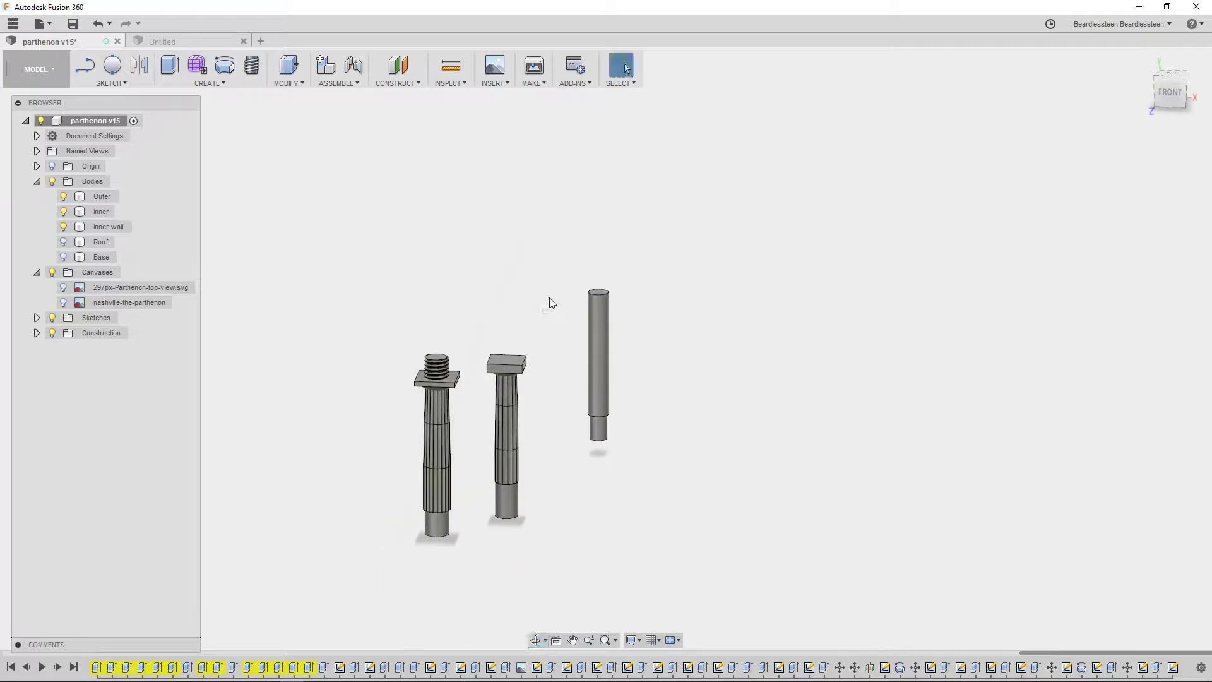
Step: Show the Base body again while leaving the Roof hidden
click(64, 257)
click(64, 242)
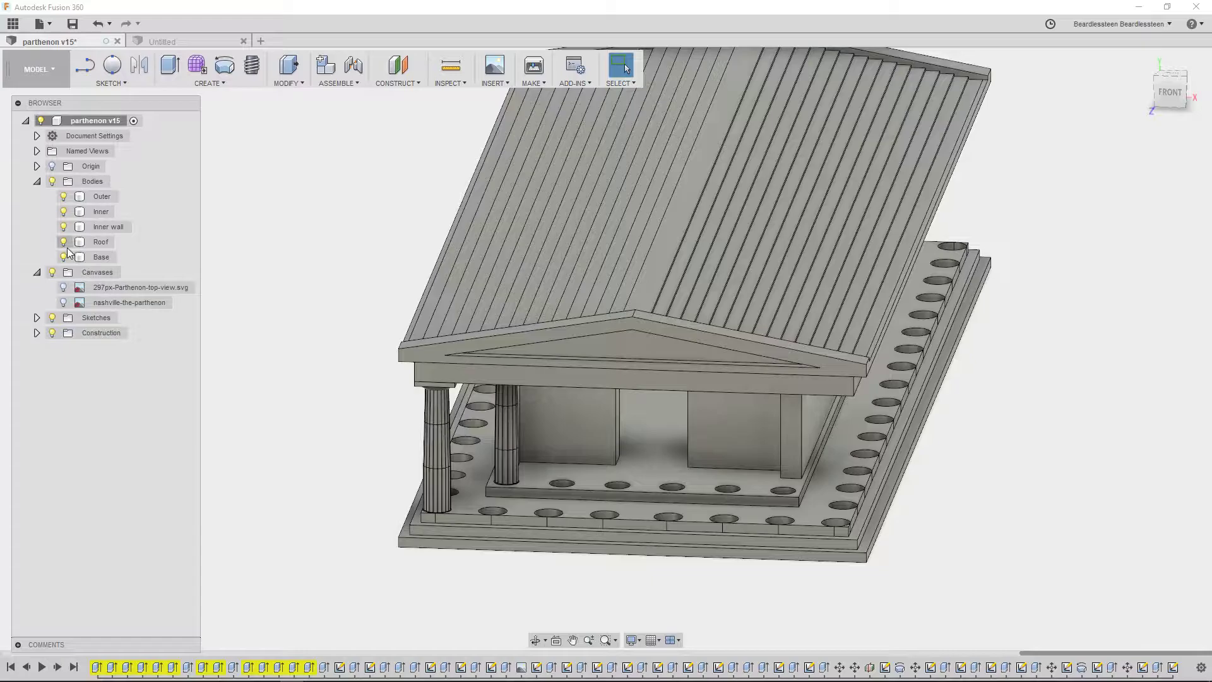
click(64, 242)
Step: Examine the column holes around the base and the walled inner rooms from above, the front and the side
mouse_move(422, 124)
shift+middle_down()
mouse_move(408, 289)
mouse_move(437, 122)
shift+middle_up()
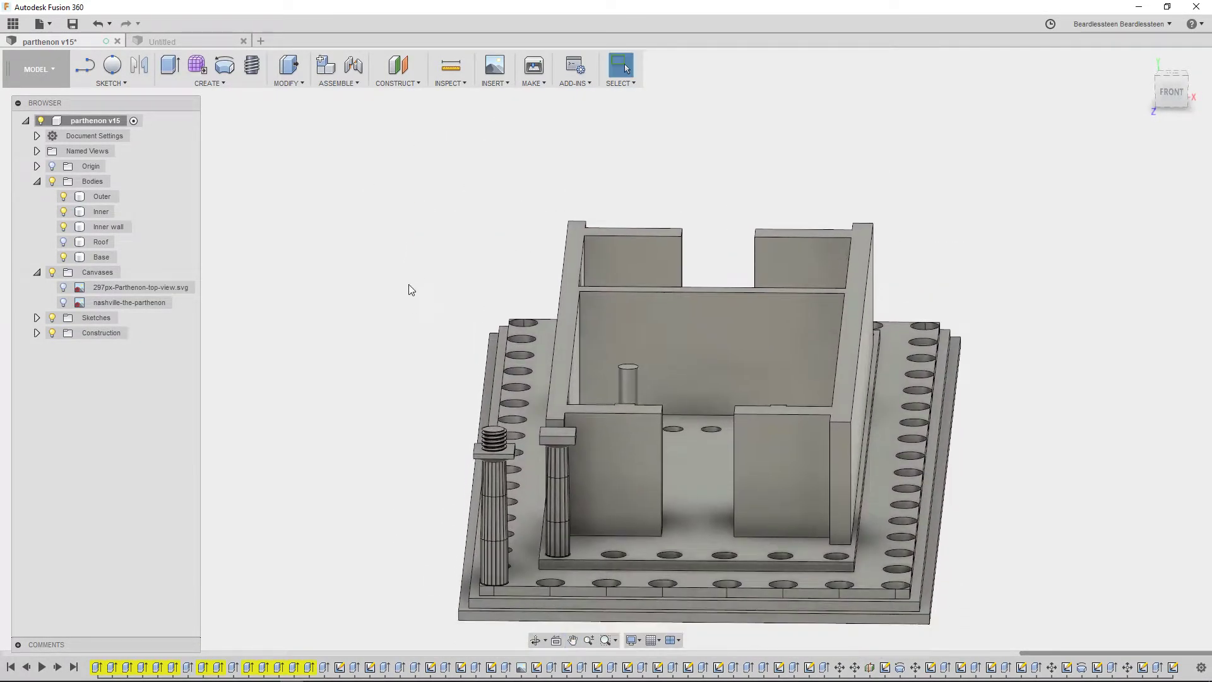
shift+middle_drag(406, 244, 406, 200)
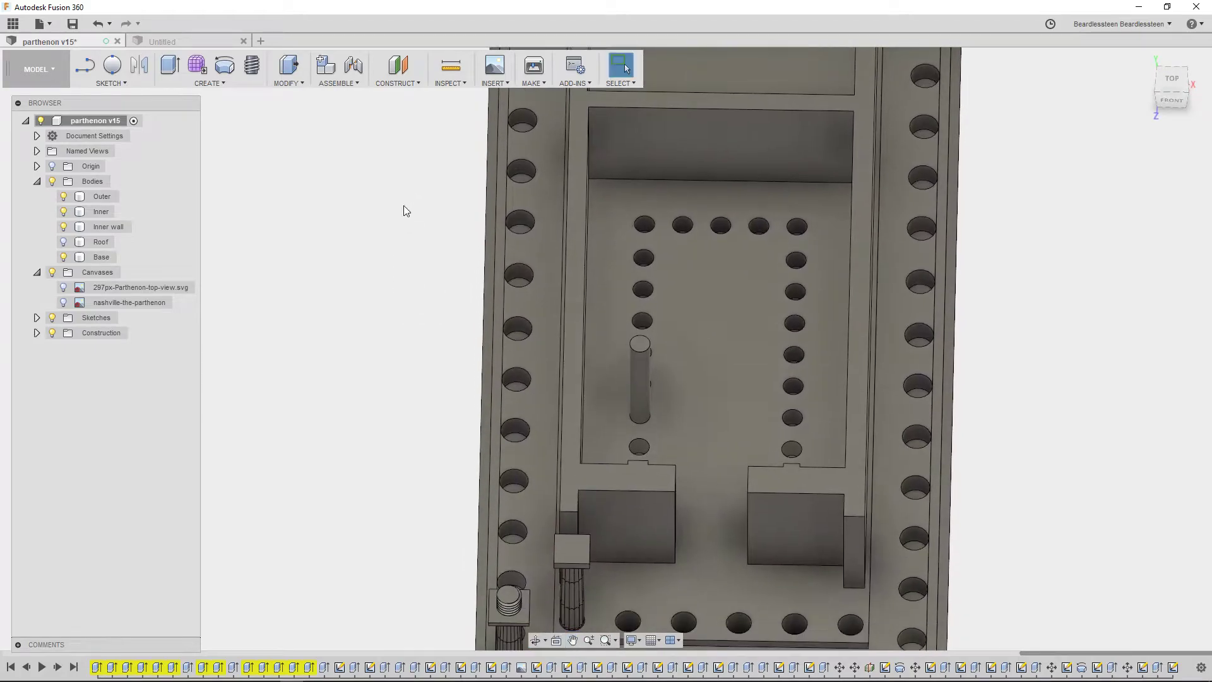
middle_drag(359, 276, 367, 200)
middle_drag(362, 379, 372, 294)
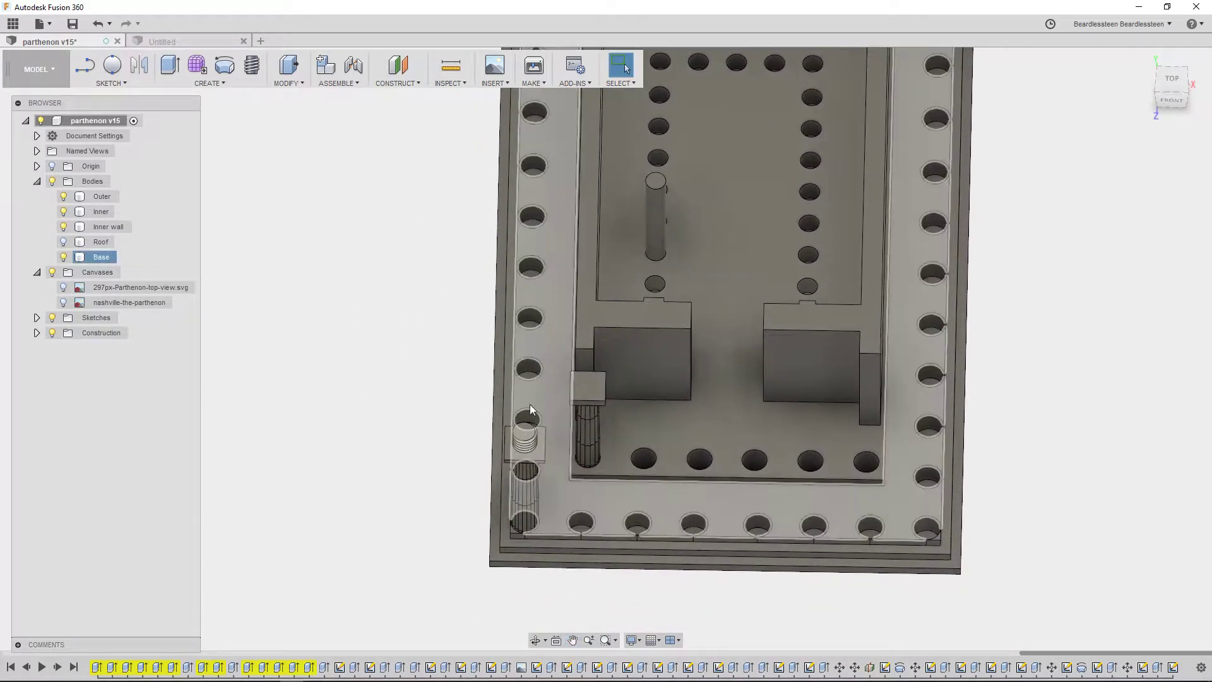
shift+middle_drag(370, 370, 417, 370)
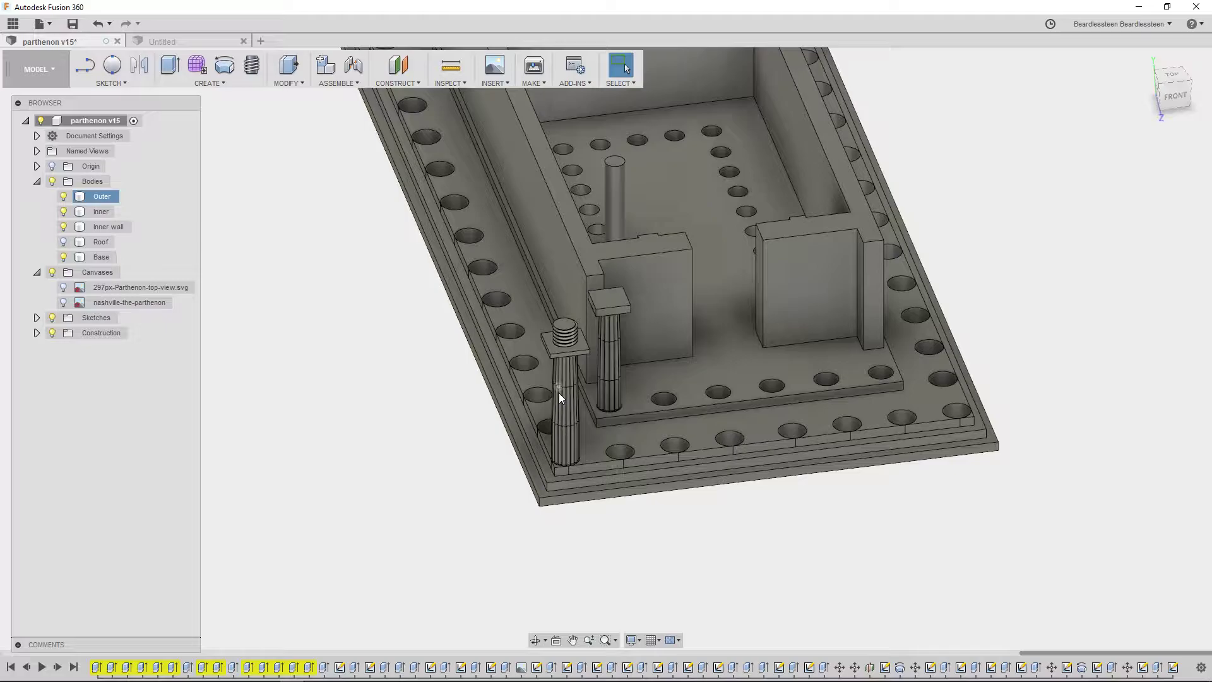
middle_drag(393, 280, 433, 411)
scroll(402, 395, down, 3)
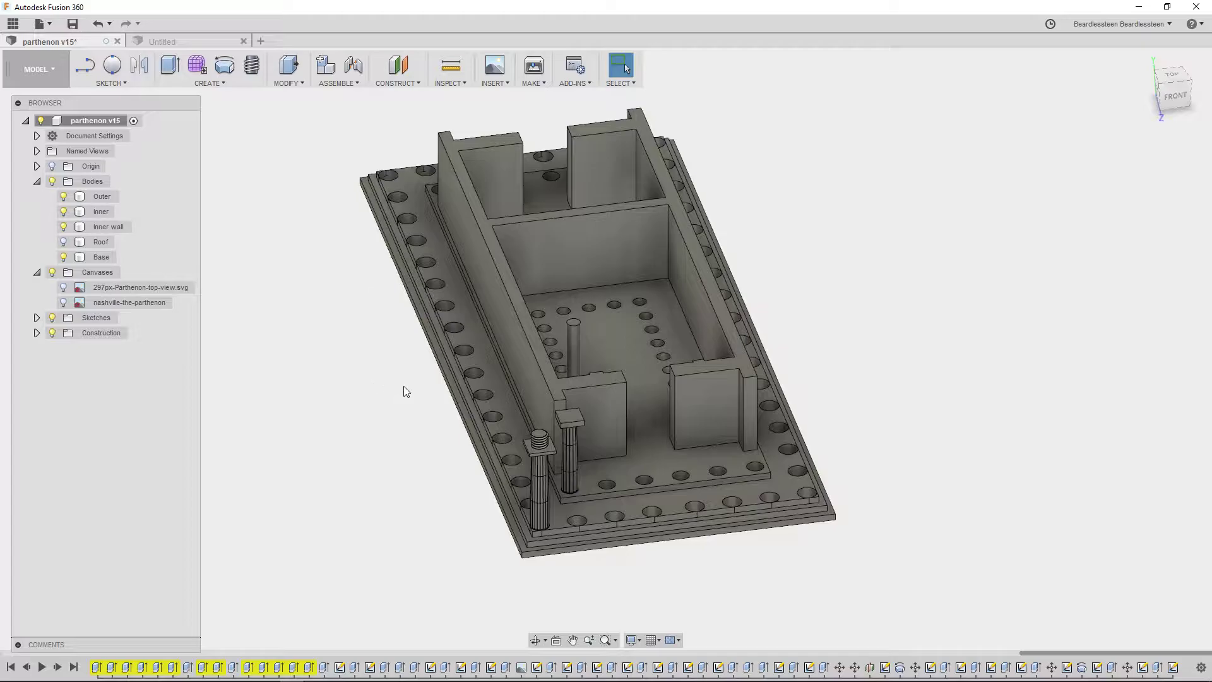
shift+middle_drag(340, 421, 425, 419)
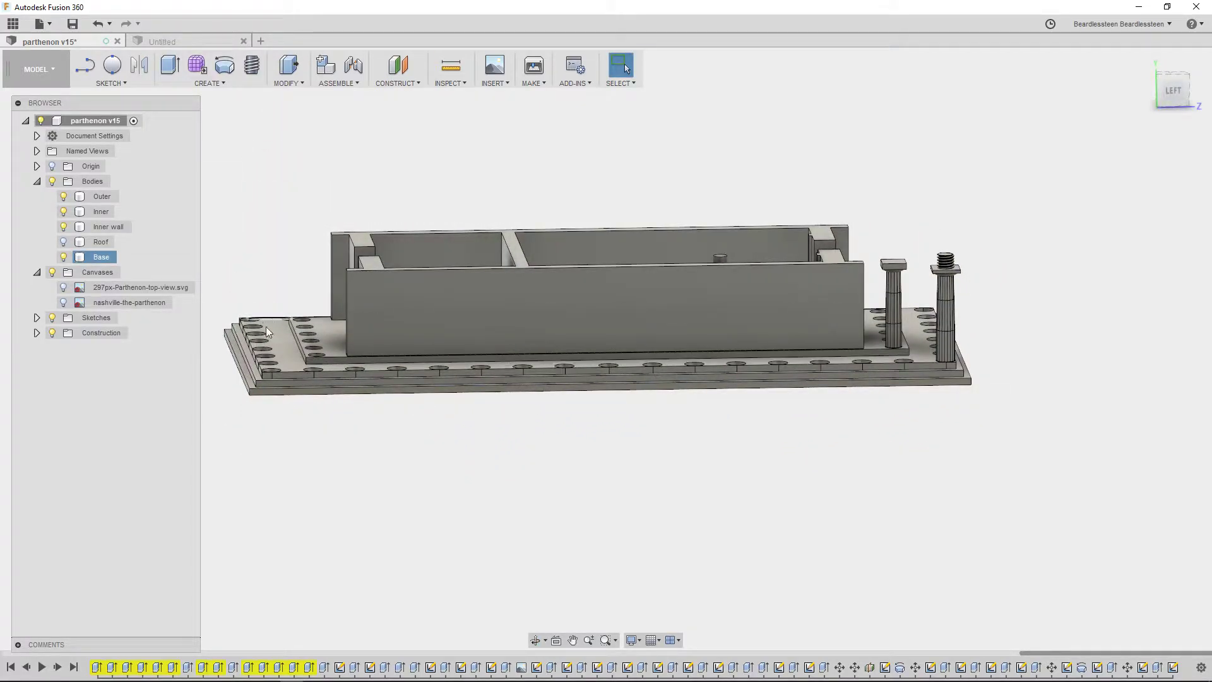
shift+middle_drag(590, 447, 585, 531)
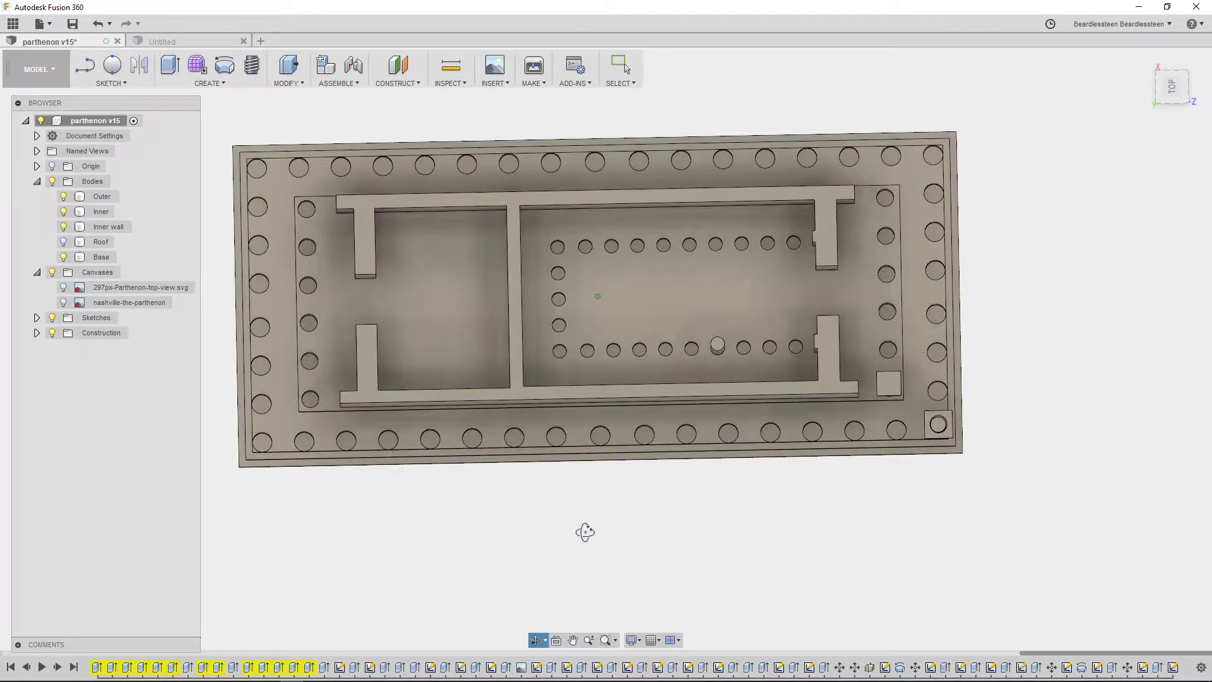
shift+middle_drag(585, 531, 486, 460)
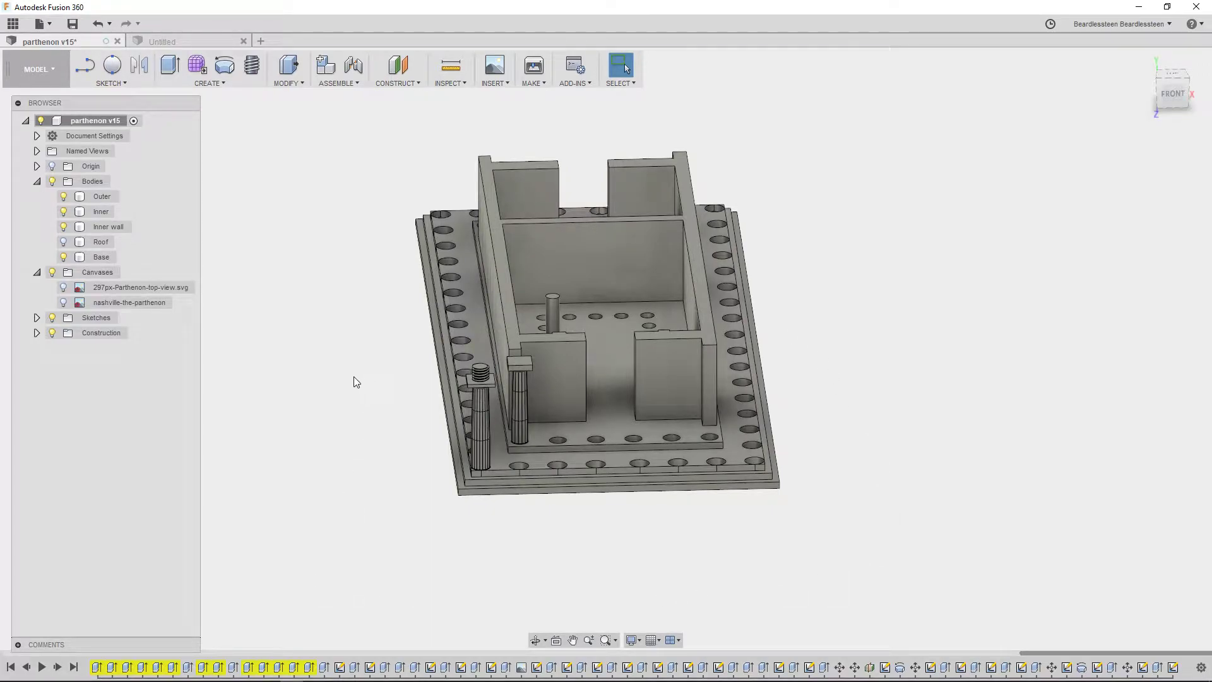
Step: Inspect the whole base layout and the rows of small column holes inside the inner chamber
middle_drag(340, 320, 497, 479)
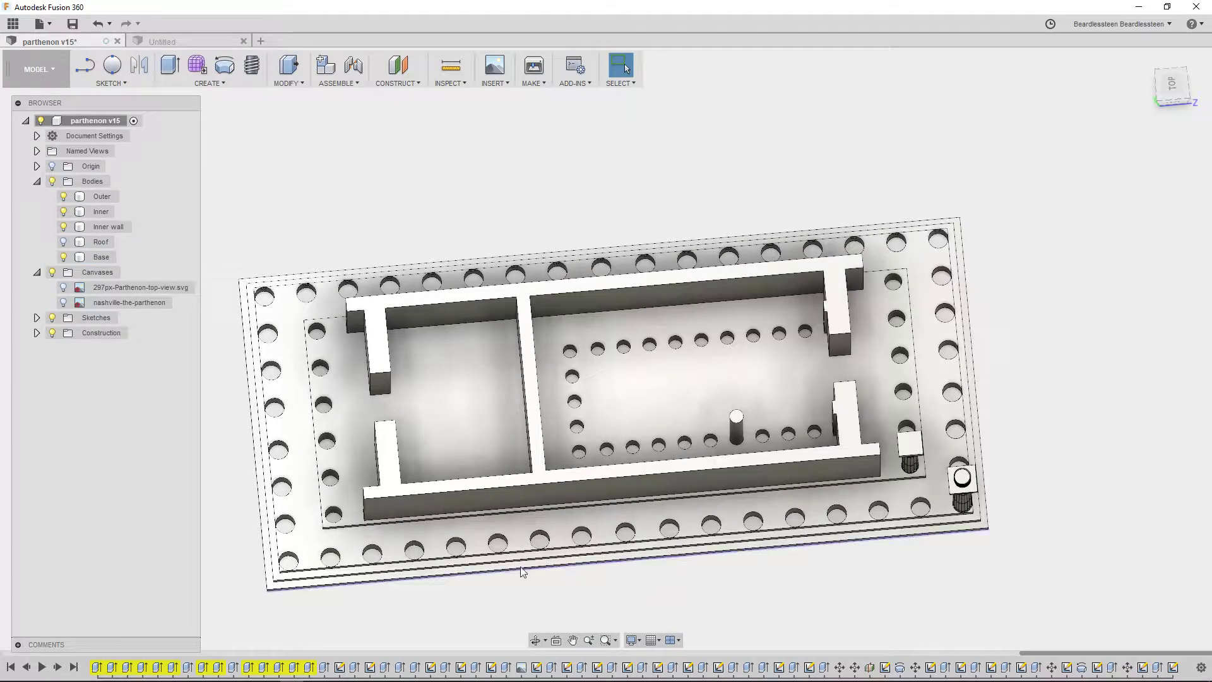
shift+middle_drag(216, 442, 612, 237)
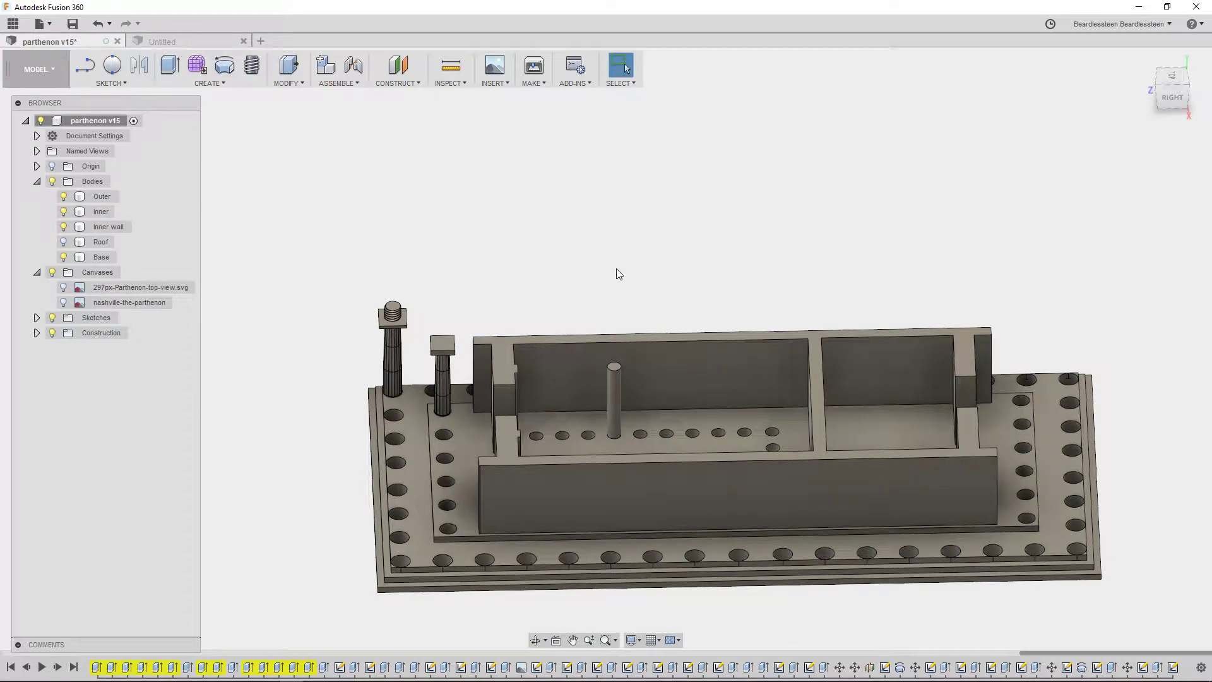
shift+middle_drag(581, 265, 691, 245)
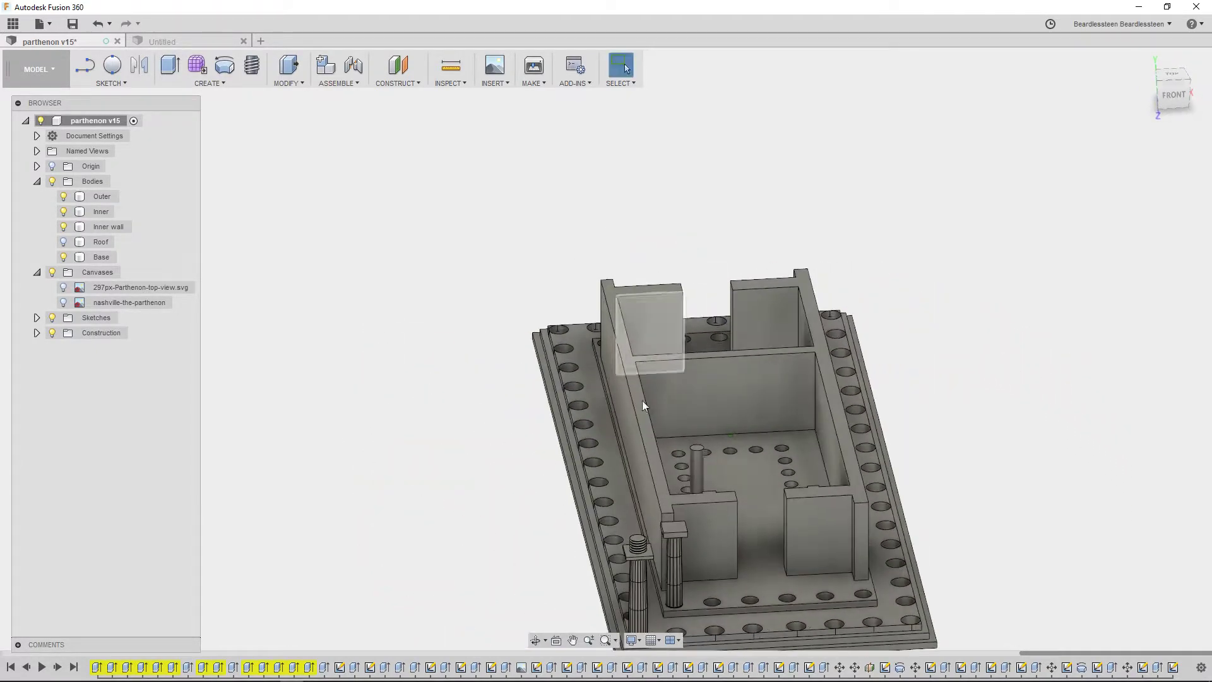
shift+middle_drag(998, 449, 793, 334)
scroll(985, 359, down, 3)
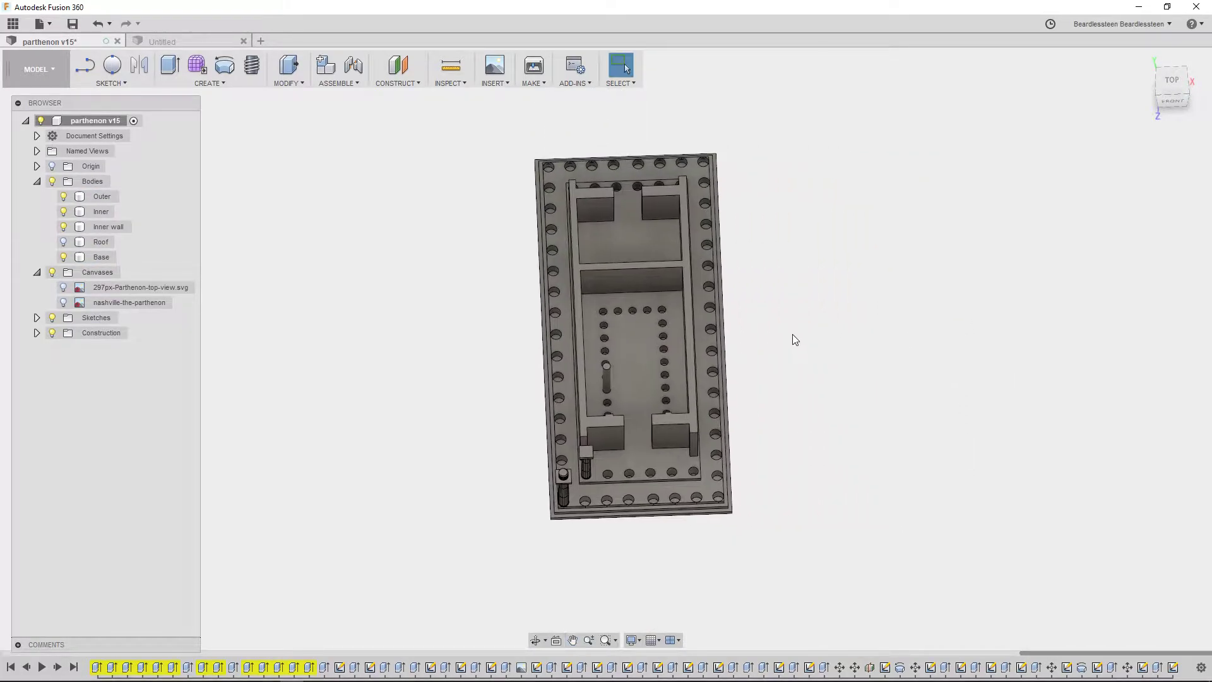
scroll(794, 339, up, 3)
middle_drag(736, 384, 793, 203)
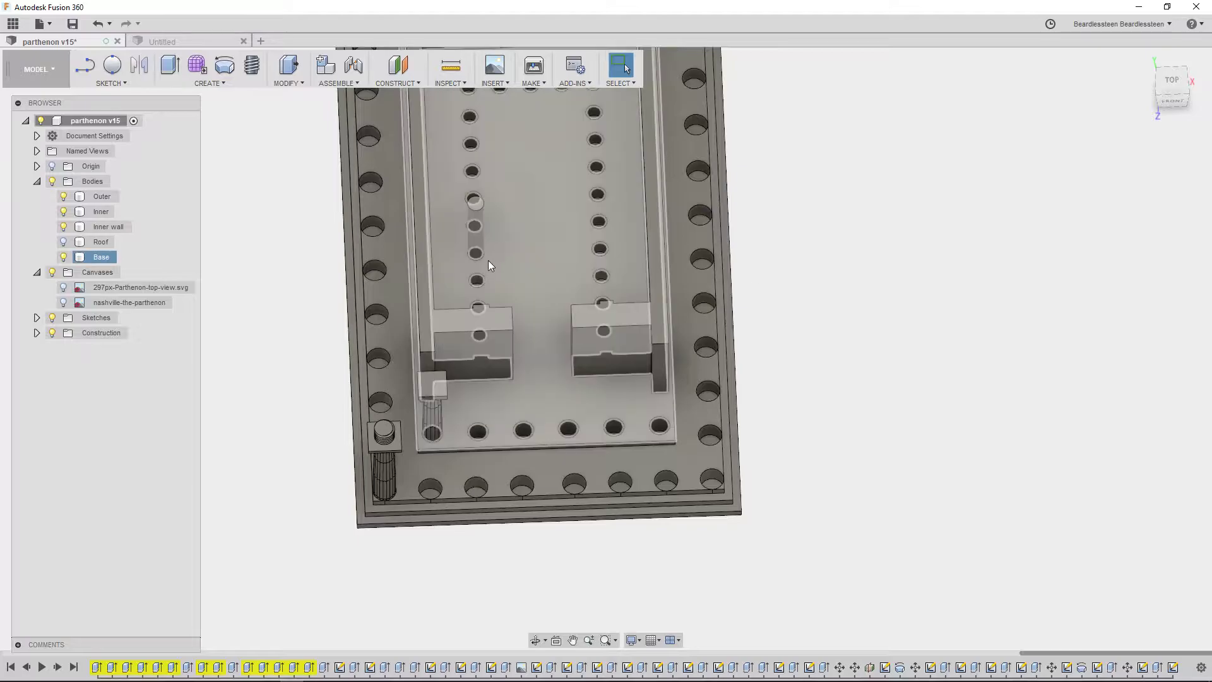
middle_drag(551, 239, 568, 360)
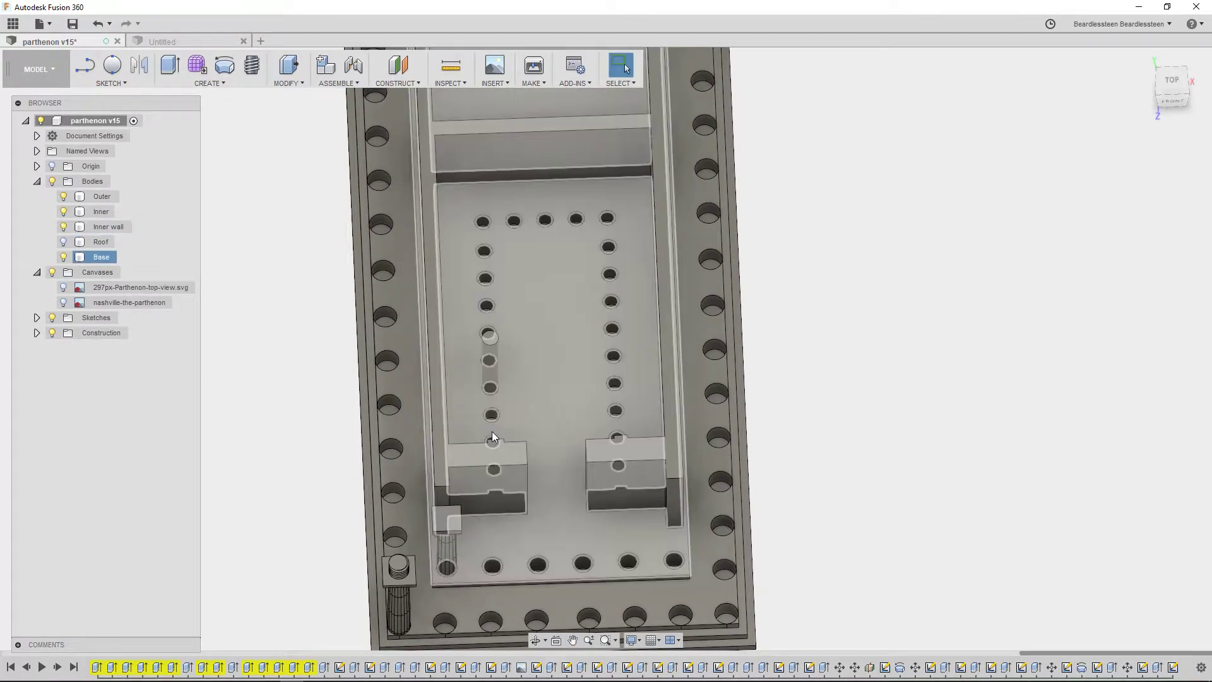
shift+middle_drag(818, 289, 817, 460)
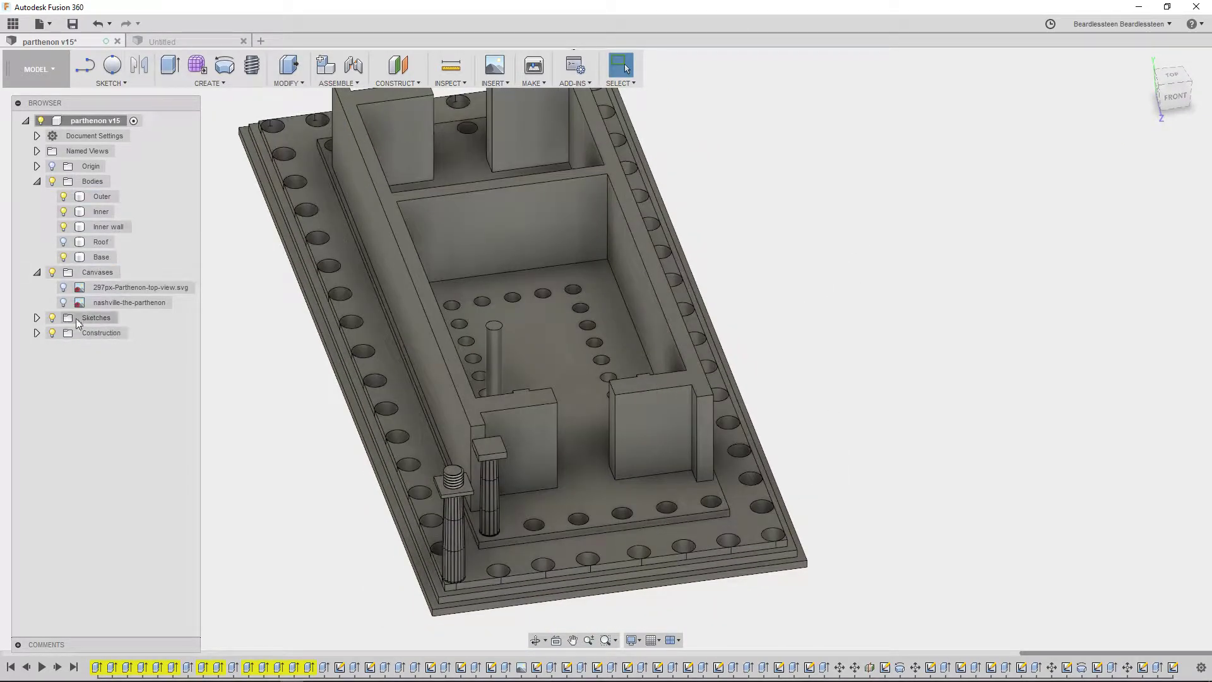
Step: Show the 297px-Parthenon-top-view.svg canvas and hide the Inner wall, Inner, Outer and Base bodies
click(63, 288)
middle_drag(241, 274, 271, 350)
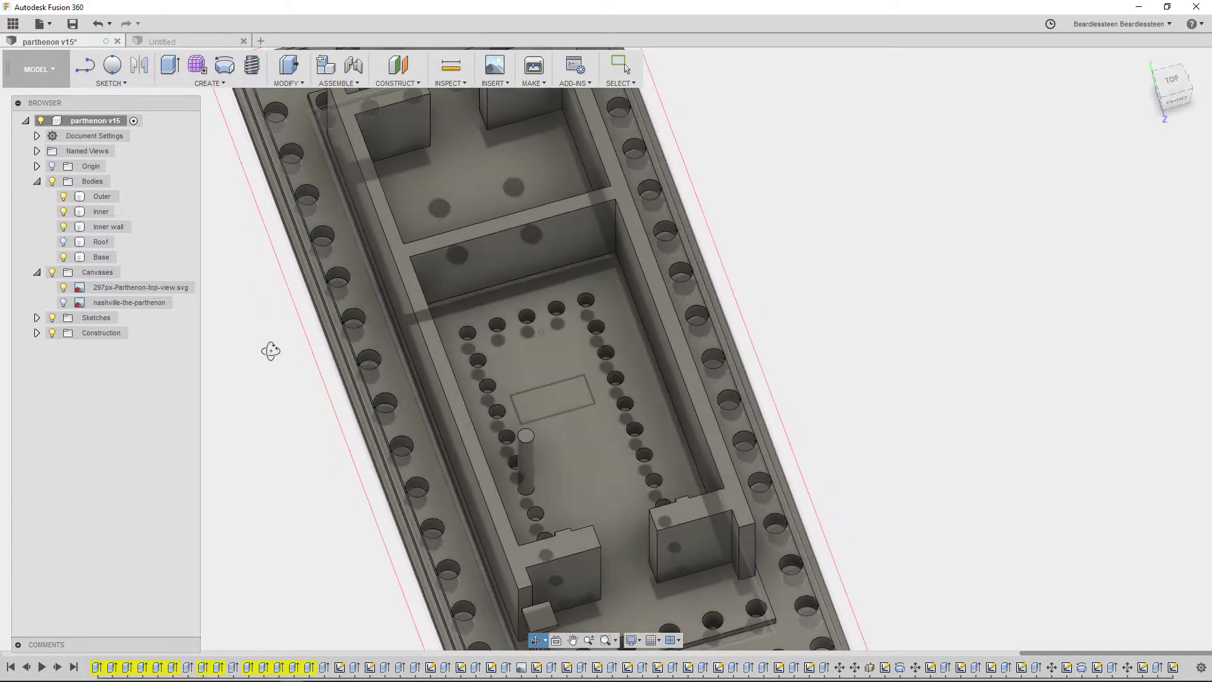
shift+middle_drag(240, 436, 349, 277)
click(64, 227)
click(64, 212)
click(63, 196)
click(63, 257)
middle_drag(263, 268, 474, 389)
middle_drag(393, 512, 334, 429)
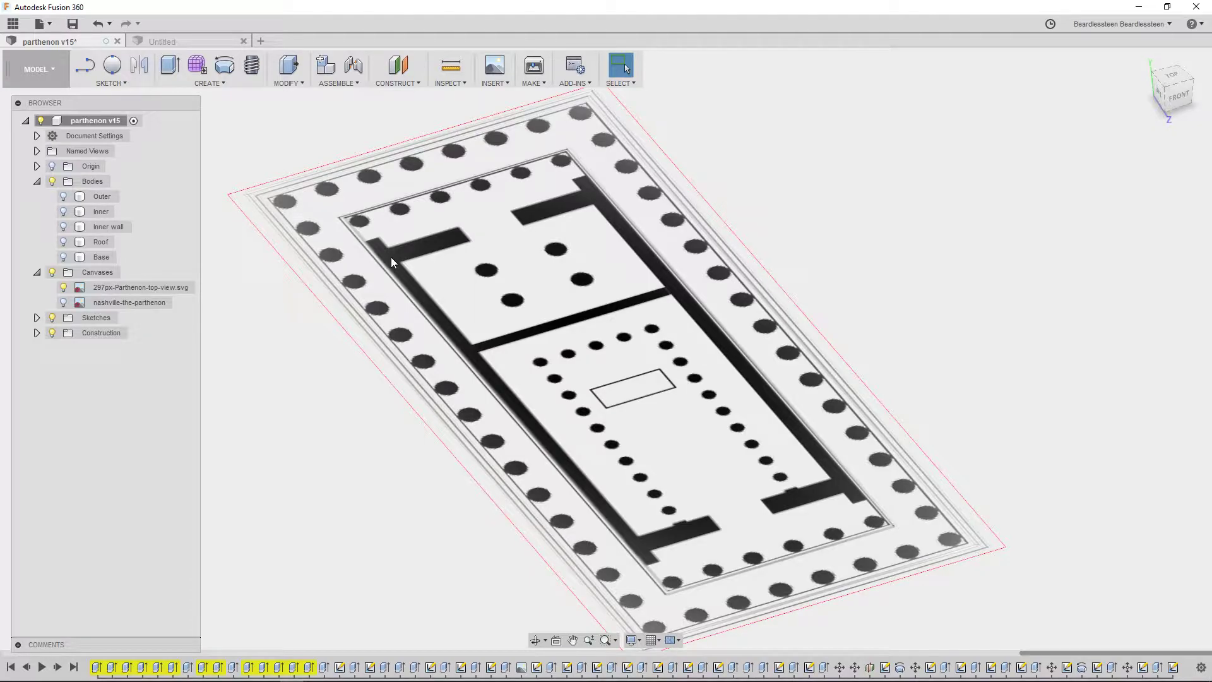
Step: Show the nashville-the-parthenon canvas instead of the top-view canvas, and make the Base body visible behind it
click(63, 303)
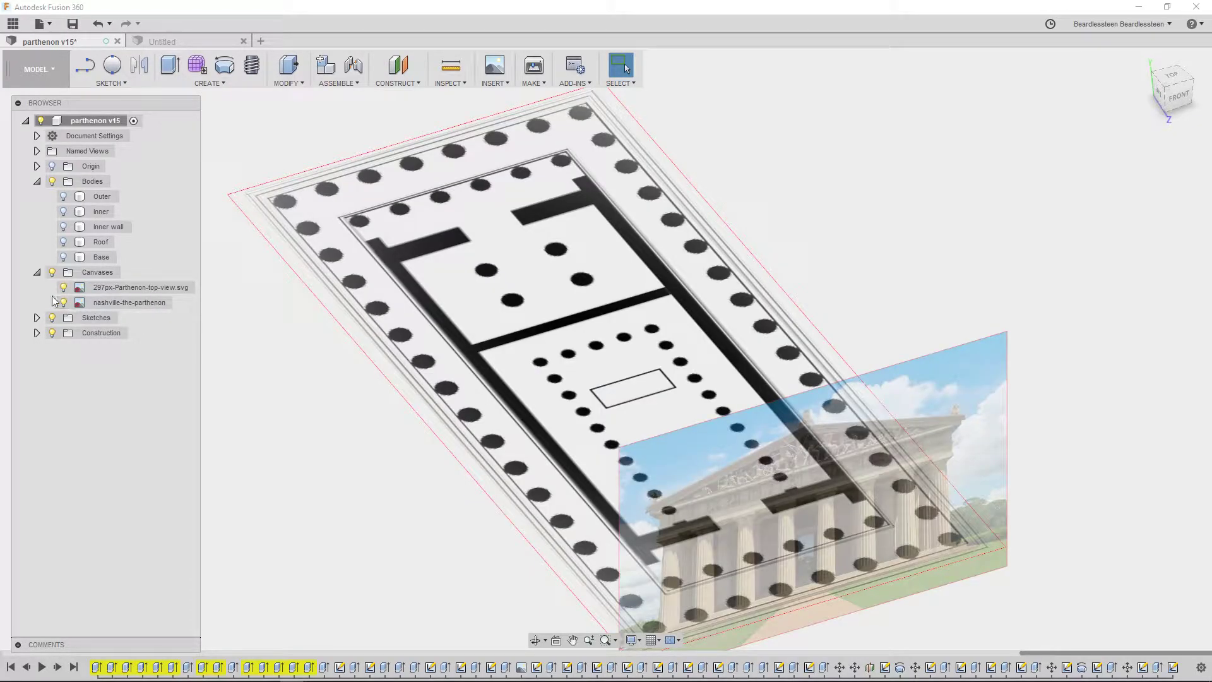
click(63, 288)
middle_drag(671, 410, 65, 253)
click(64, 257)
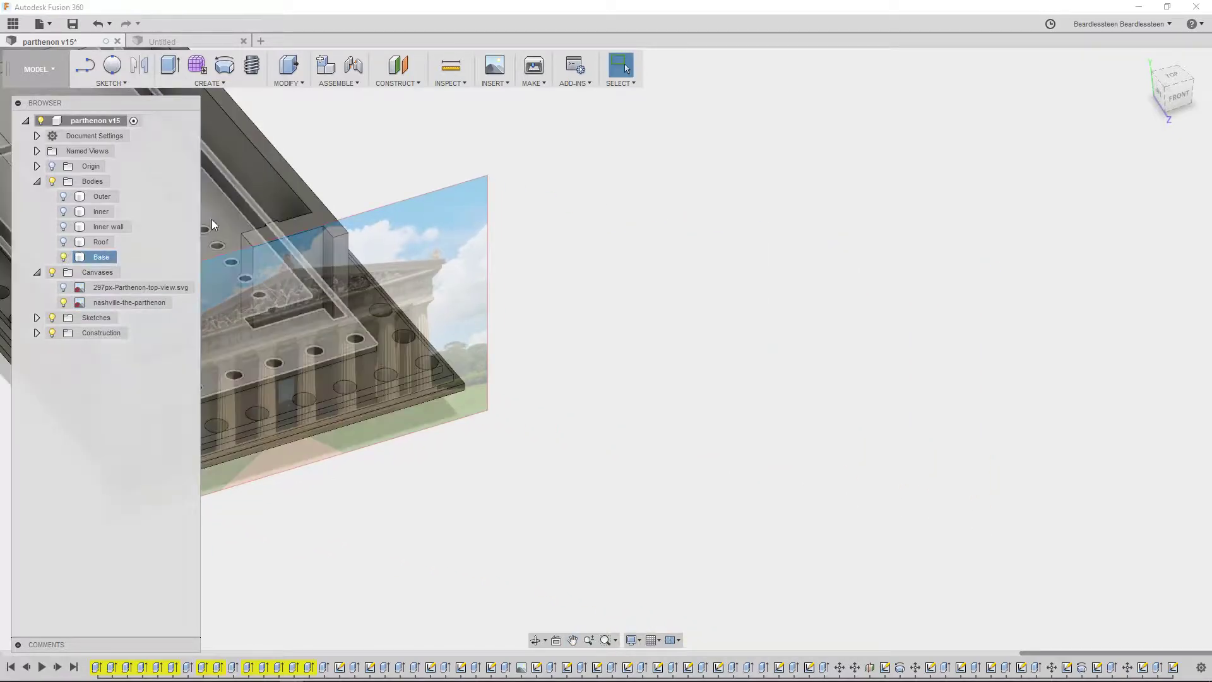
middle_drag(208, 226, 513, 225)
shift+middle_drag(240, 349, 219, 333)
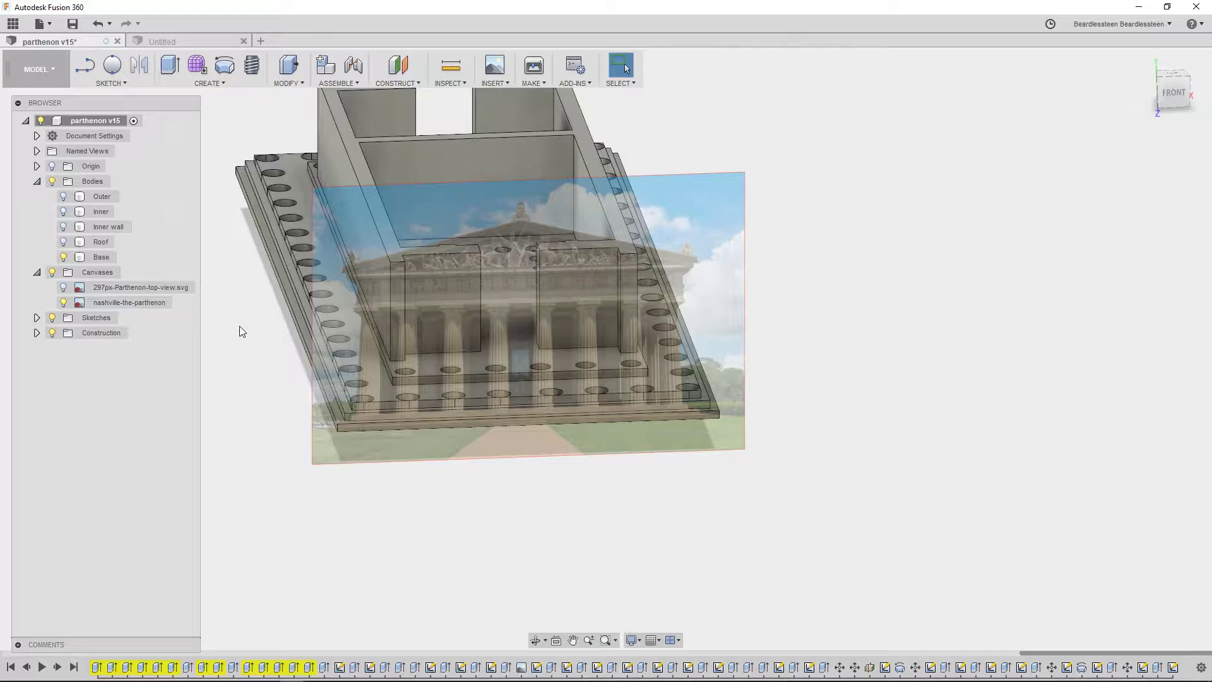
Step: Compare the Base body with the nashville-the-parthenon canvas from an angle and straight from the front
shift+middle_drag(240, 325, 304, 304)
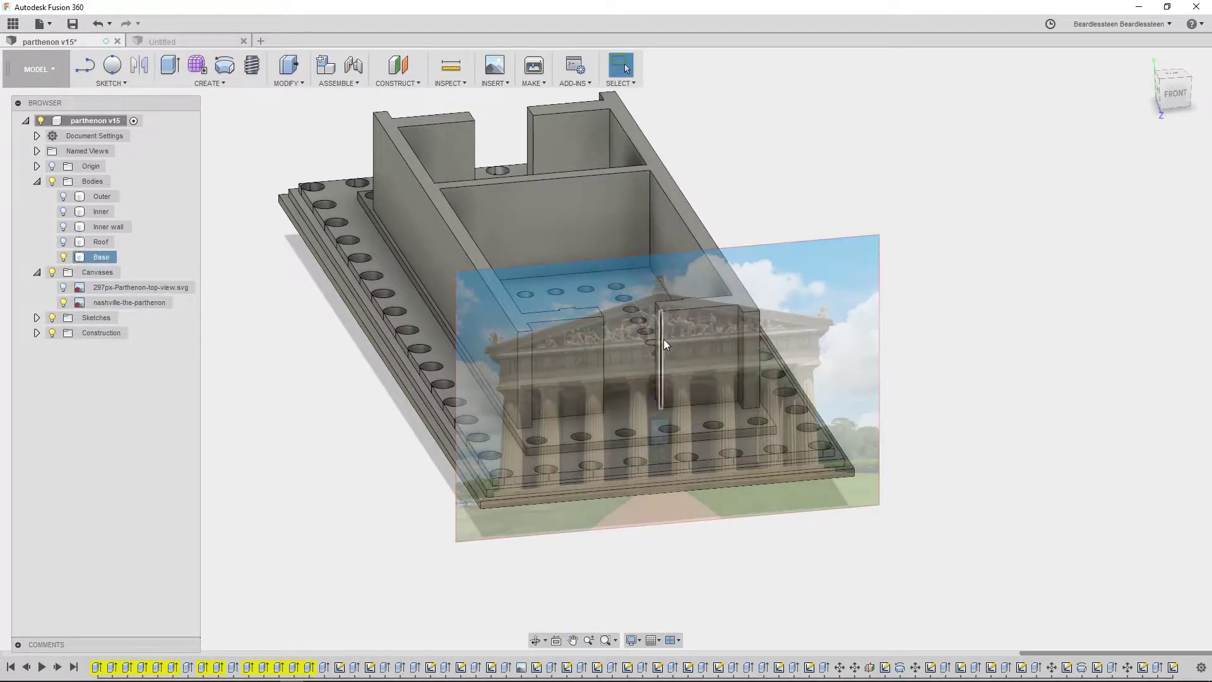
shift+middle_drag(332, 391, 309, 347)
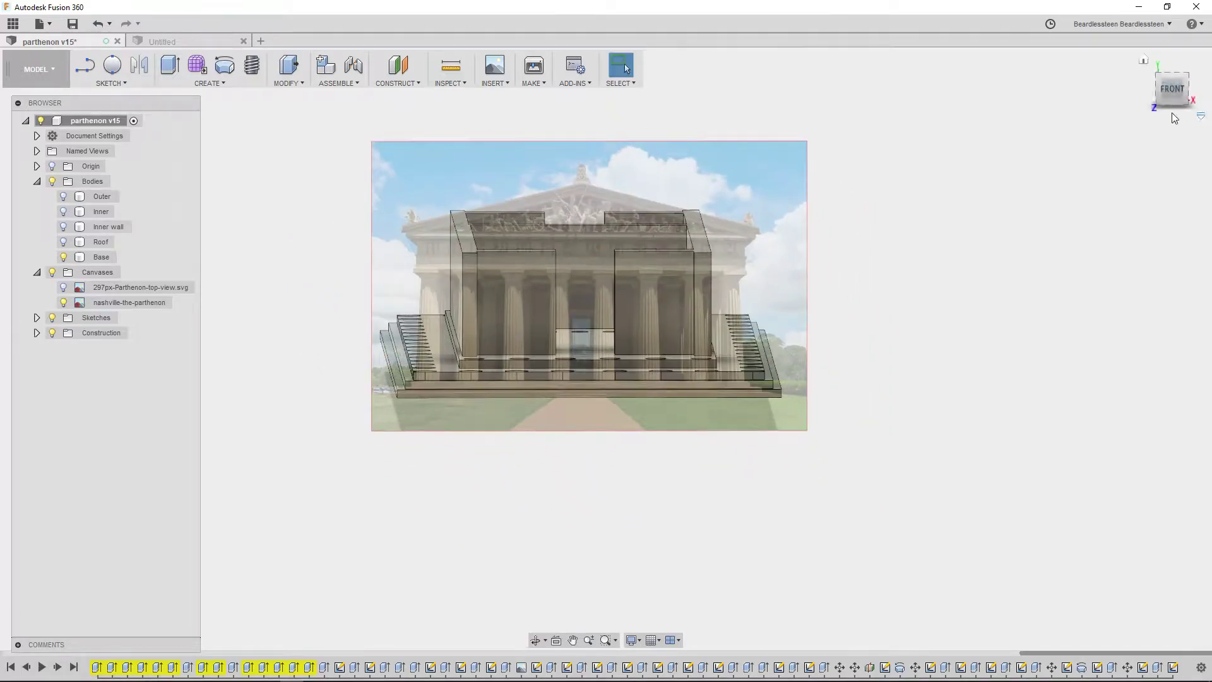
click(1171, 96)
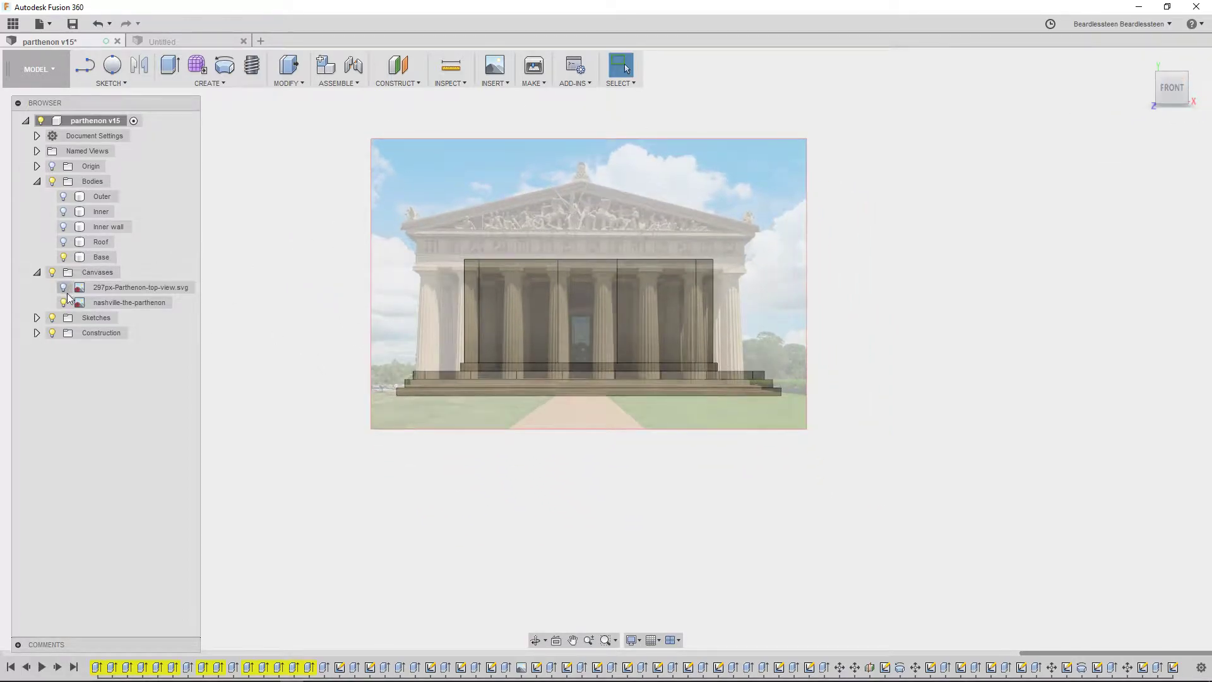
Step: Hide the nashville-the-parthenon canvas, show the Roof body, and inspect the roof over the base from the side and from above
click(64, 303)
click(63, 242)
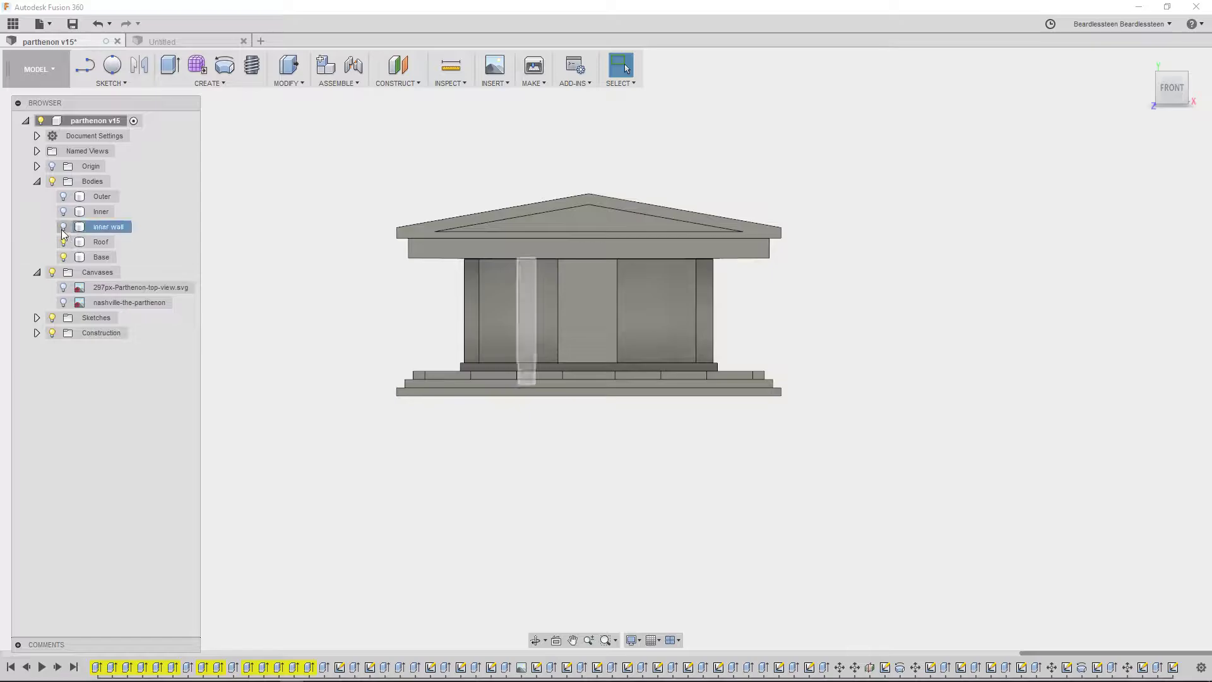
shift+middle_drag(316, 289, 702, 118)
key(Escape)
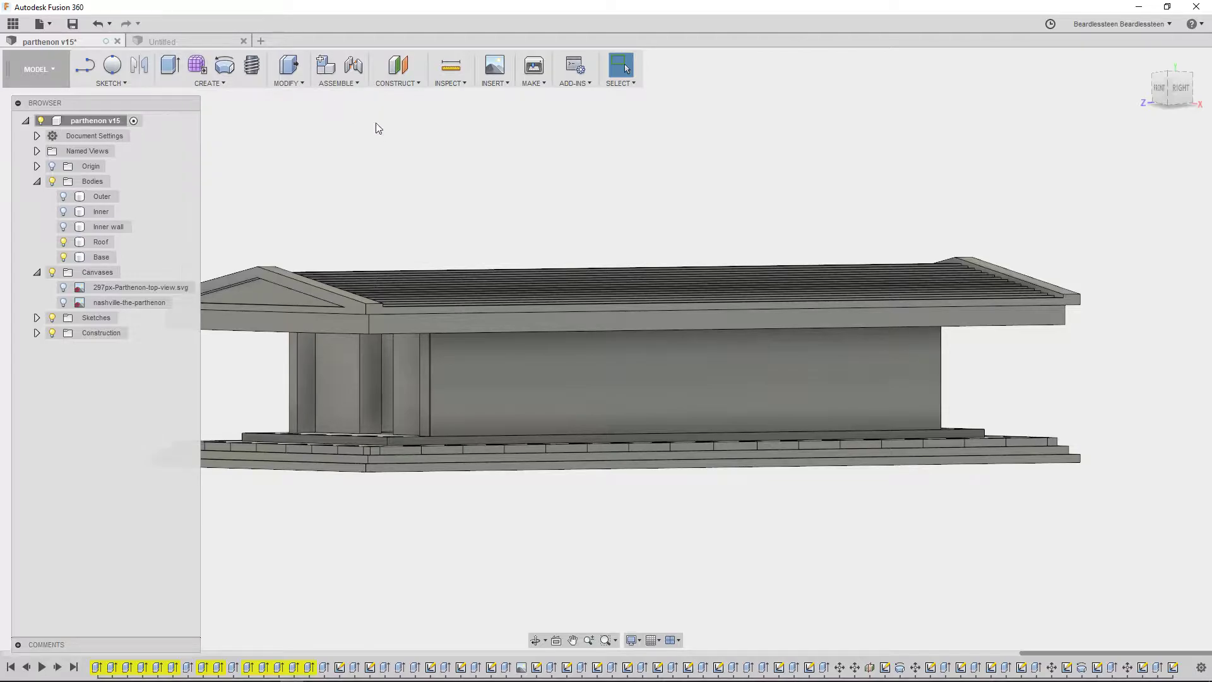
middle_drag(344, 188, 544, 212)
shift+middle_drag(358, 238, 362, 265)
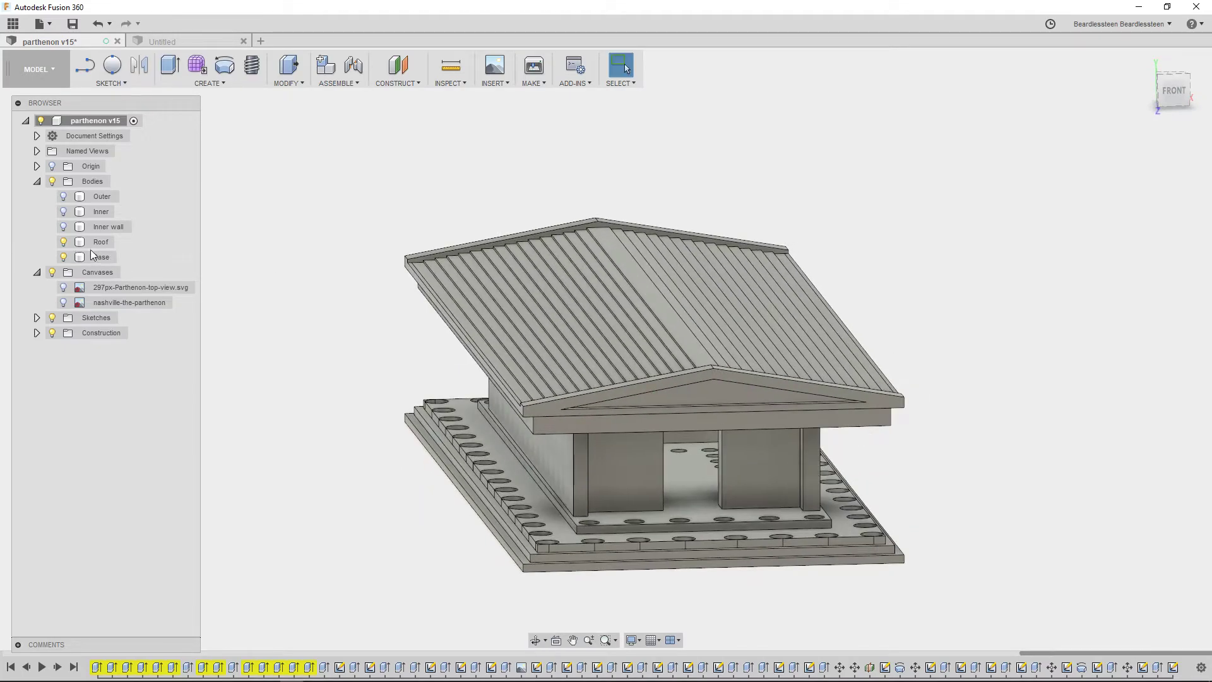
Step: Hide the Roof body to inspect the walled rooms of the base from the side, and show the roof again
click(64, 242)
shift+middle_drag(385, 341, 467, 332)
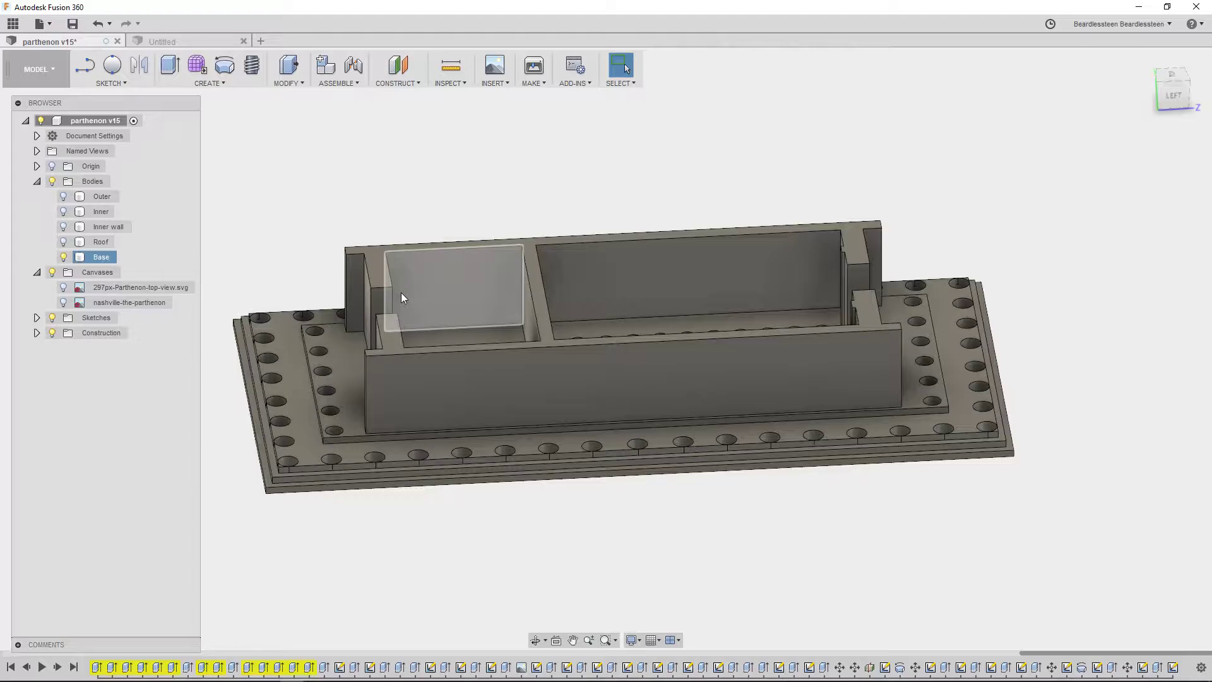
click(273, 248)
click(64, 242)
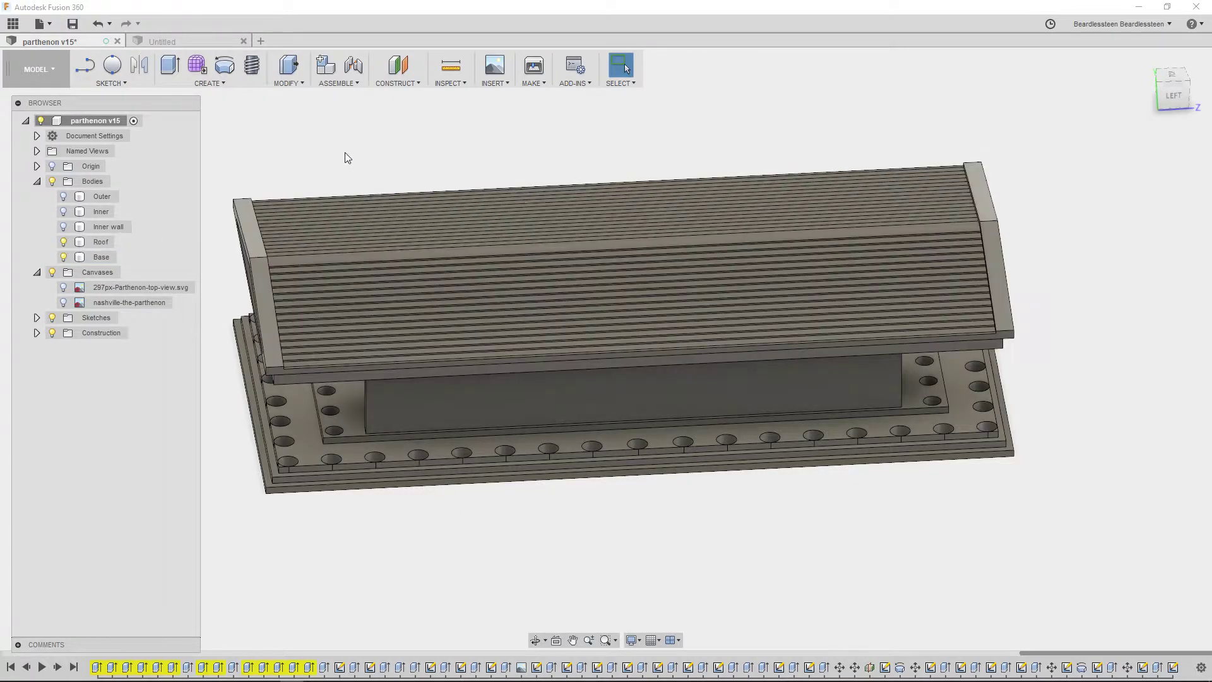
Step: Hide the Roof body, show the Inner wall body, and view its column inside the large chamber from a corner angle
click(63, 241)
click(63, 227)
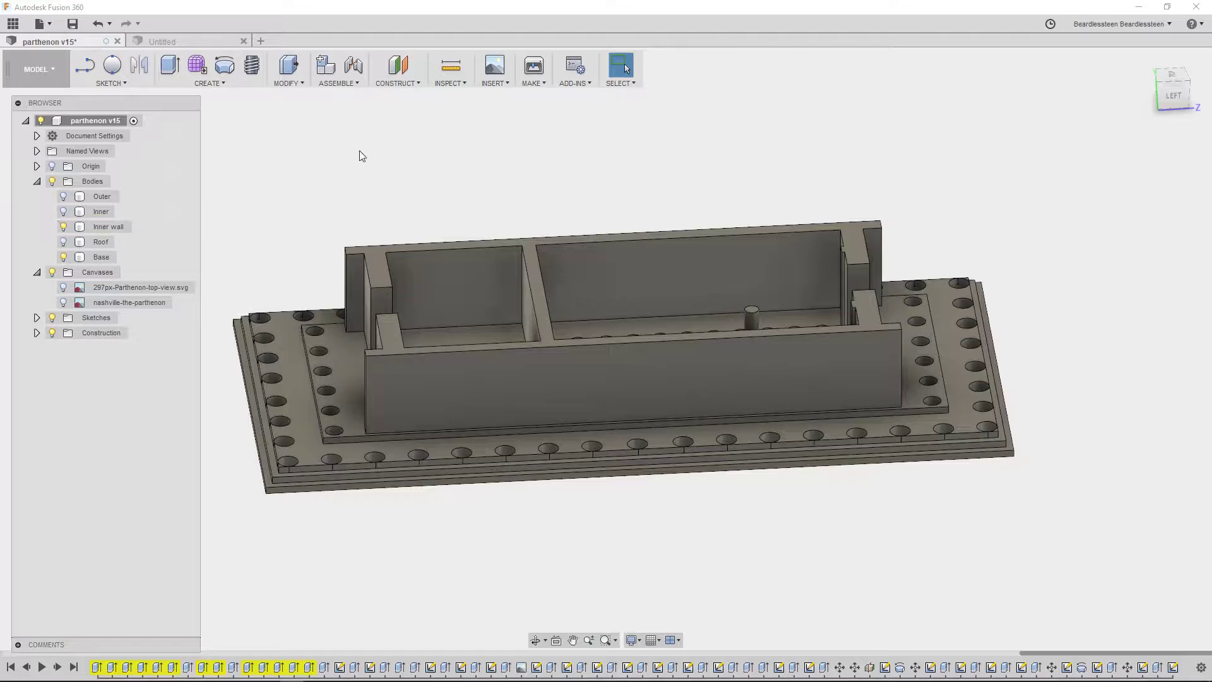
middle_drag(534, 153, 480, 200)
shift+middle_drag(603, 187, 438, 190)
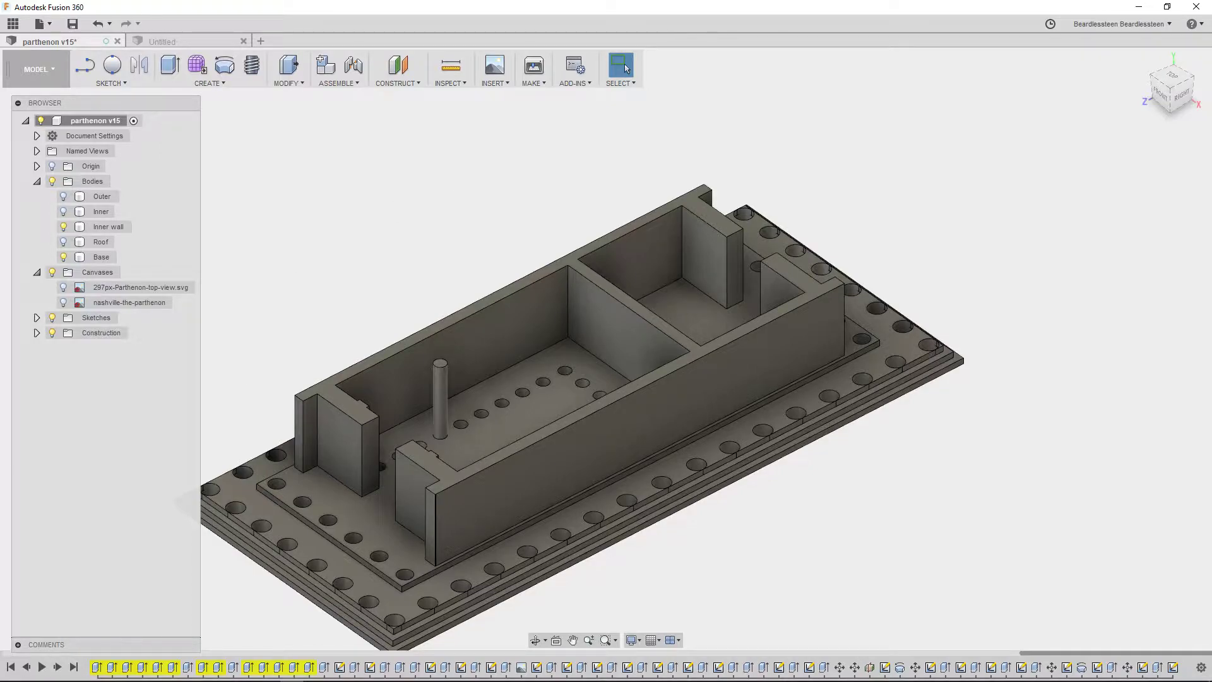
Step: Switch to Chrome and look through the Google image results for "parthenon's roof", closing the enlarged picture
click(152, 672)
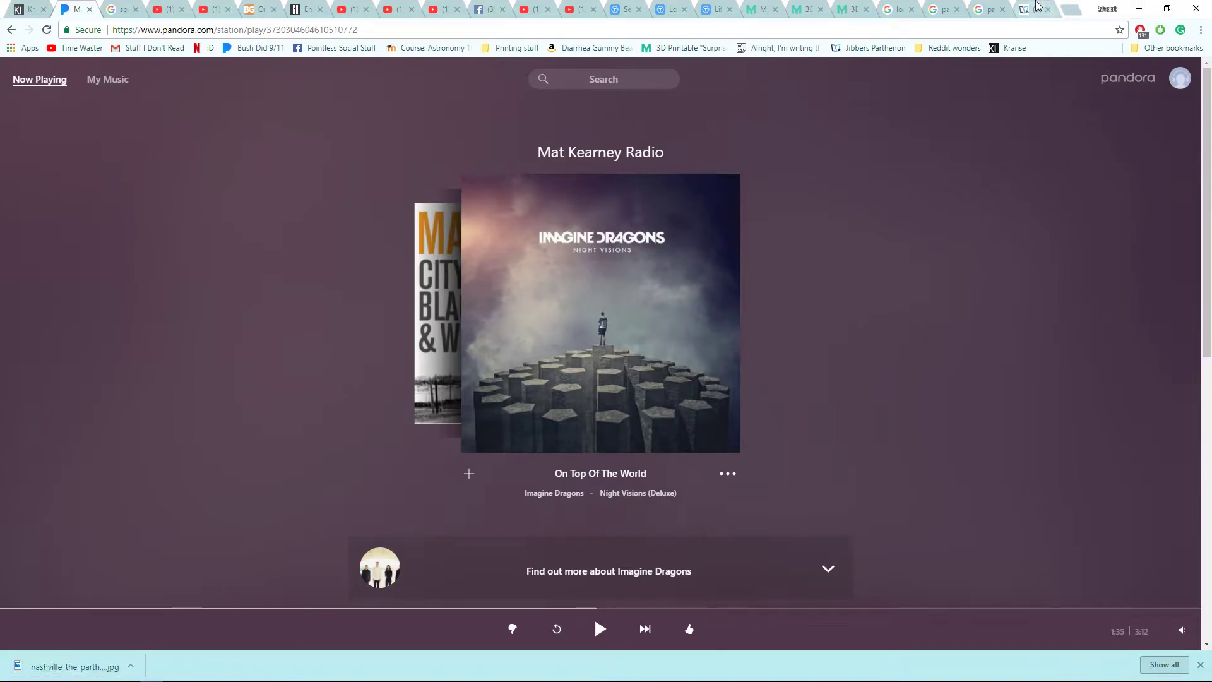
click(1033, 9)
click(986, 9)
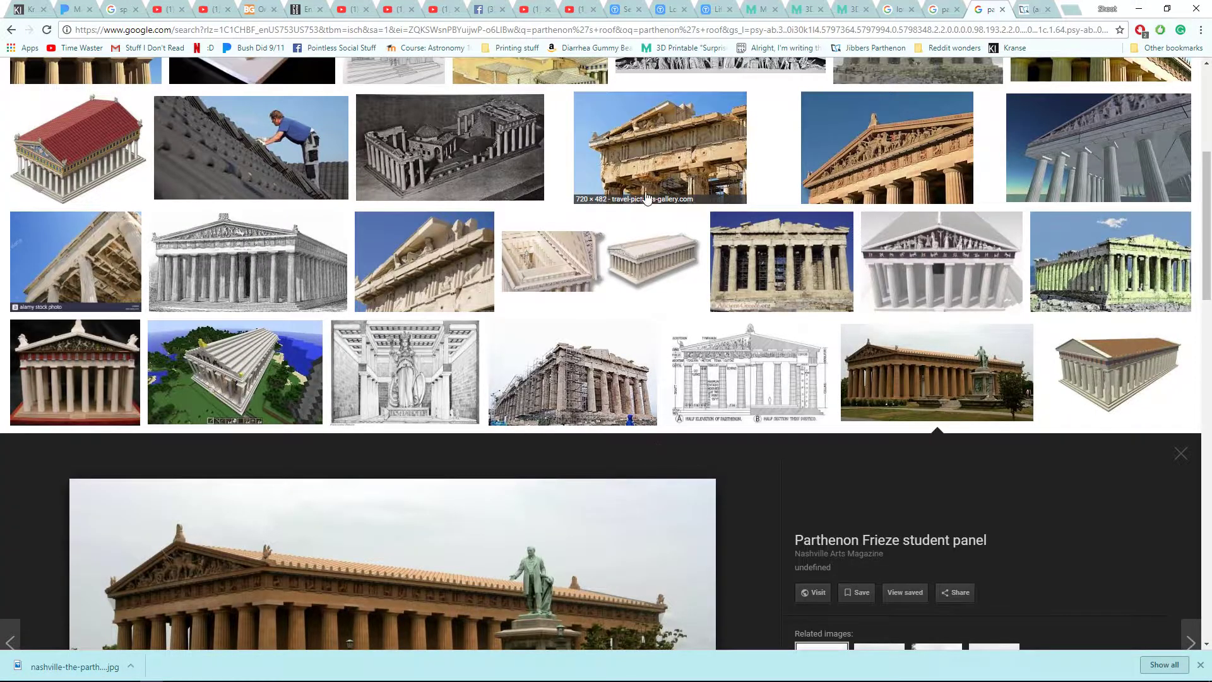
scroll(392, 359, down, 5)
scroll(391, 354, up, 4)
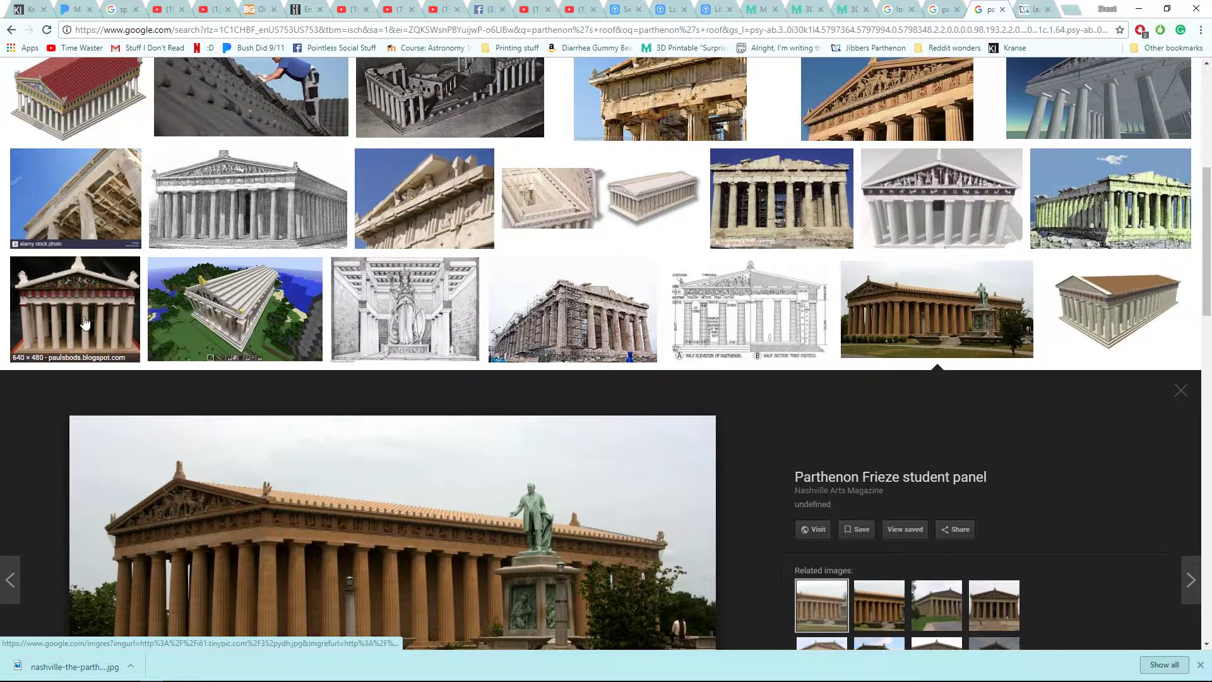
key(Escape)
scroll(224, 329, up, 2)
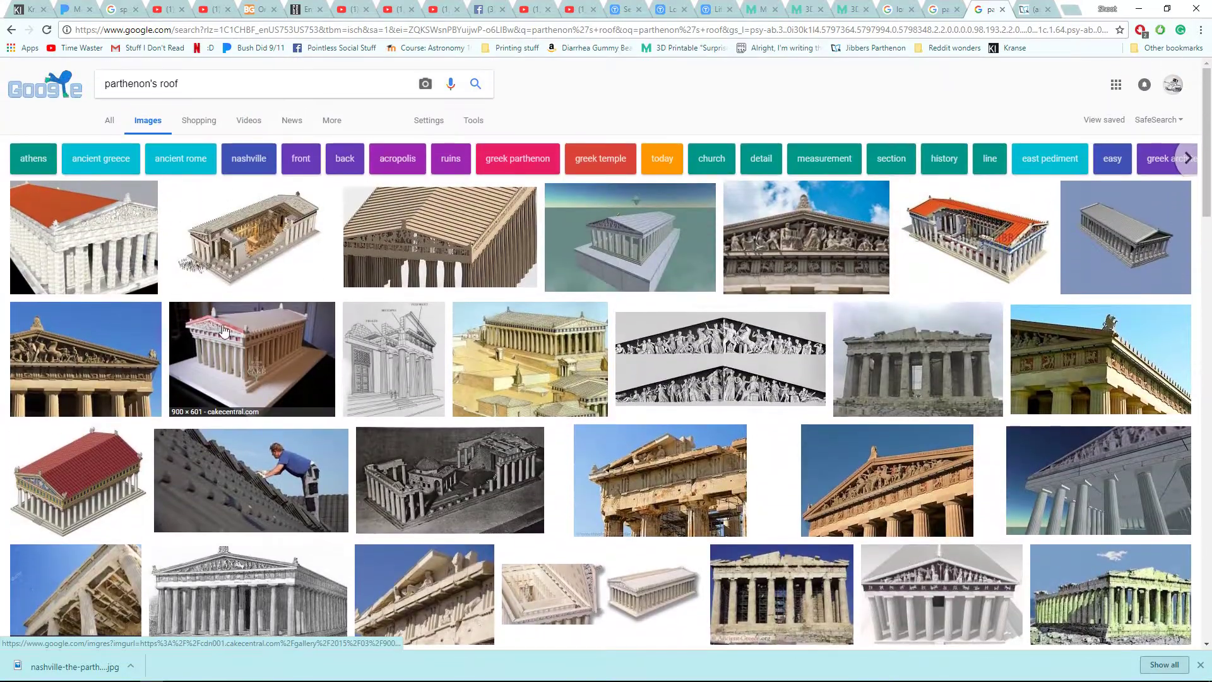
Step: Open the image results of the "parthenon" search and enlarge the Wikipedia, Britannica and Ancient History Encyclopedia photos
click(940, 9)
scroll(150, 274, up, 6)
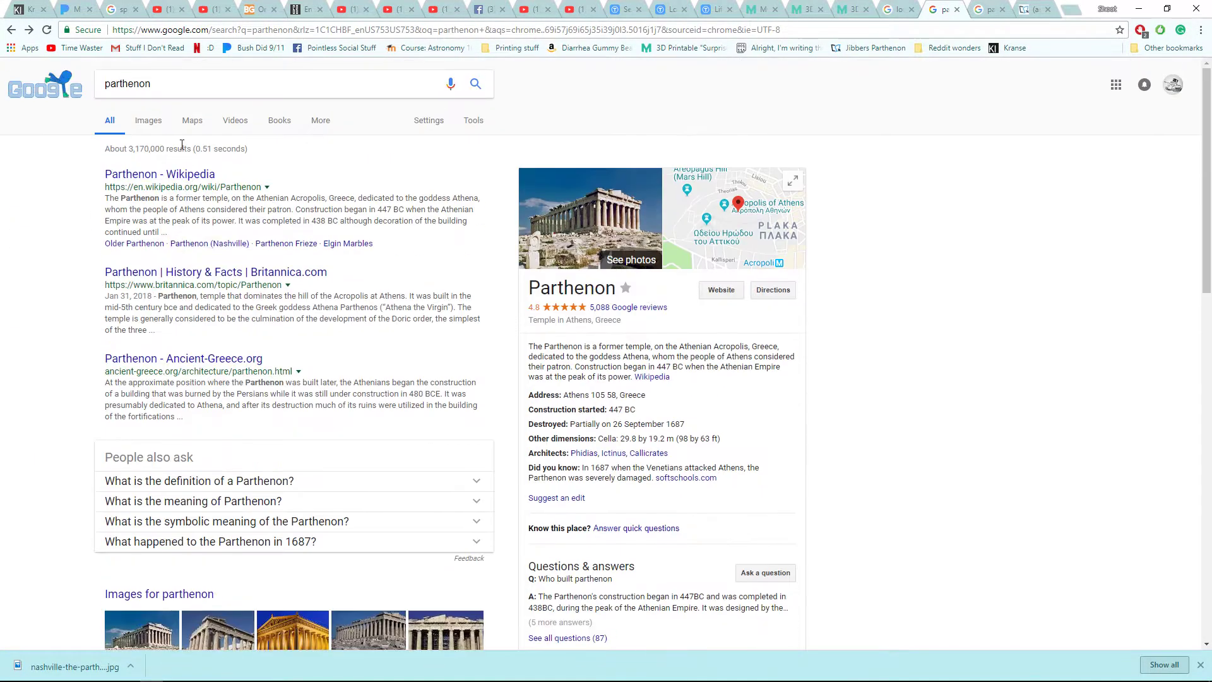
click(152, 121)
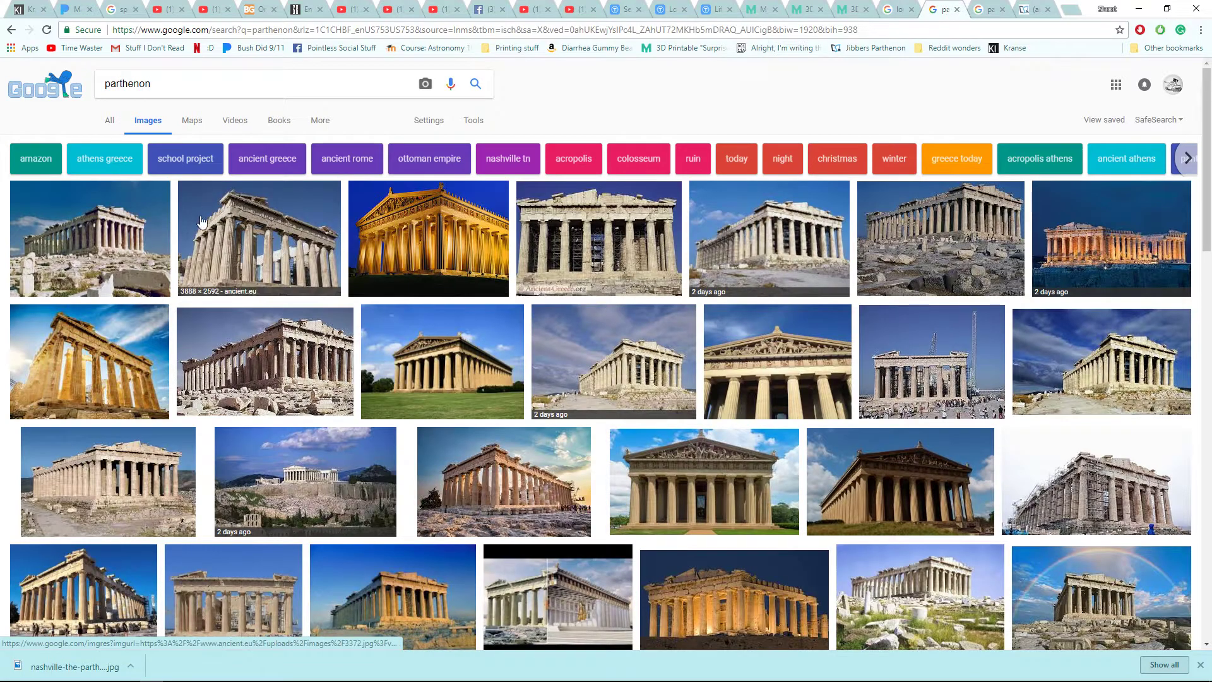
click(152, 251)
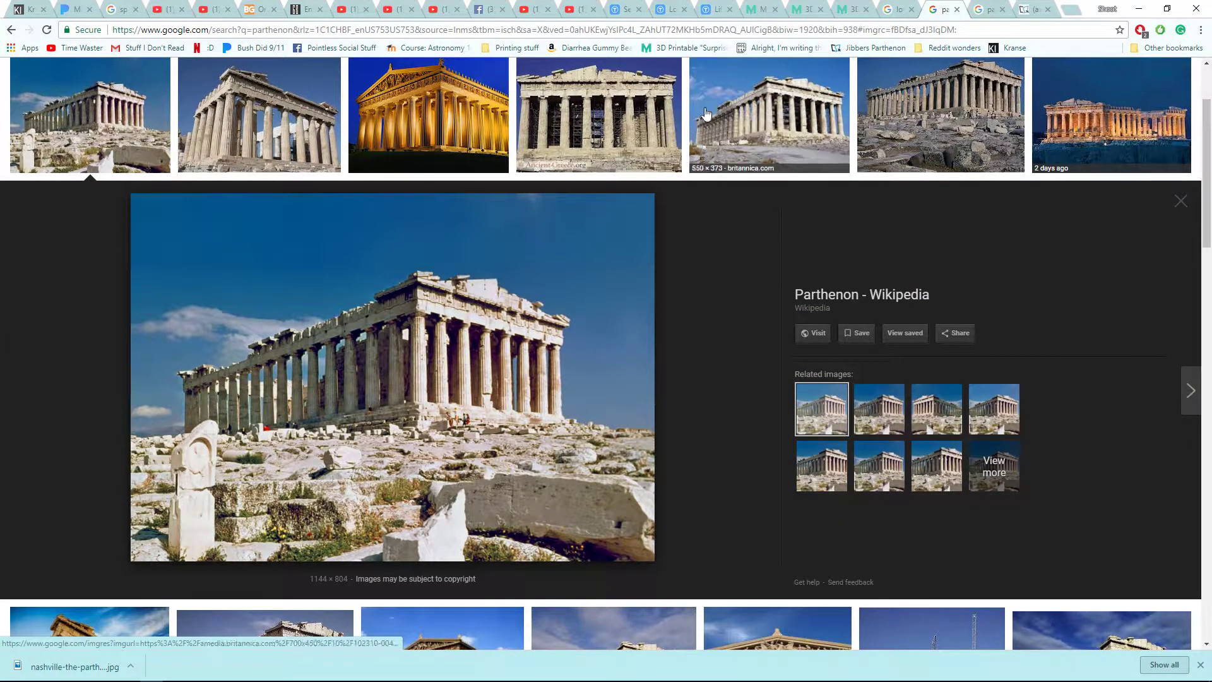
click(757, 124)
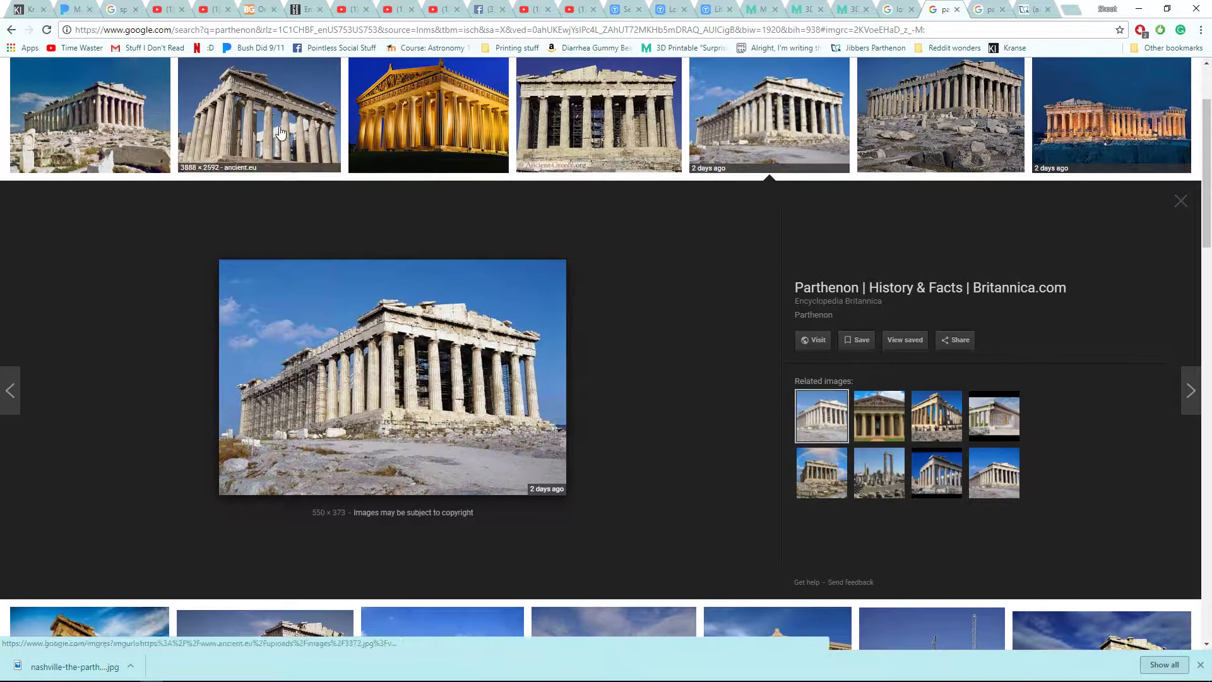
click(259, 126)
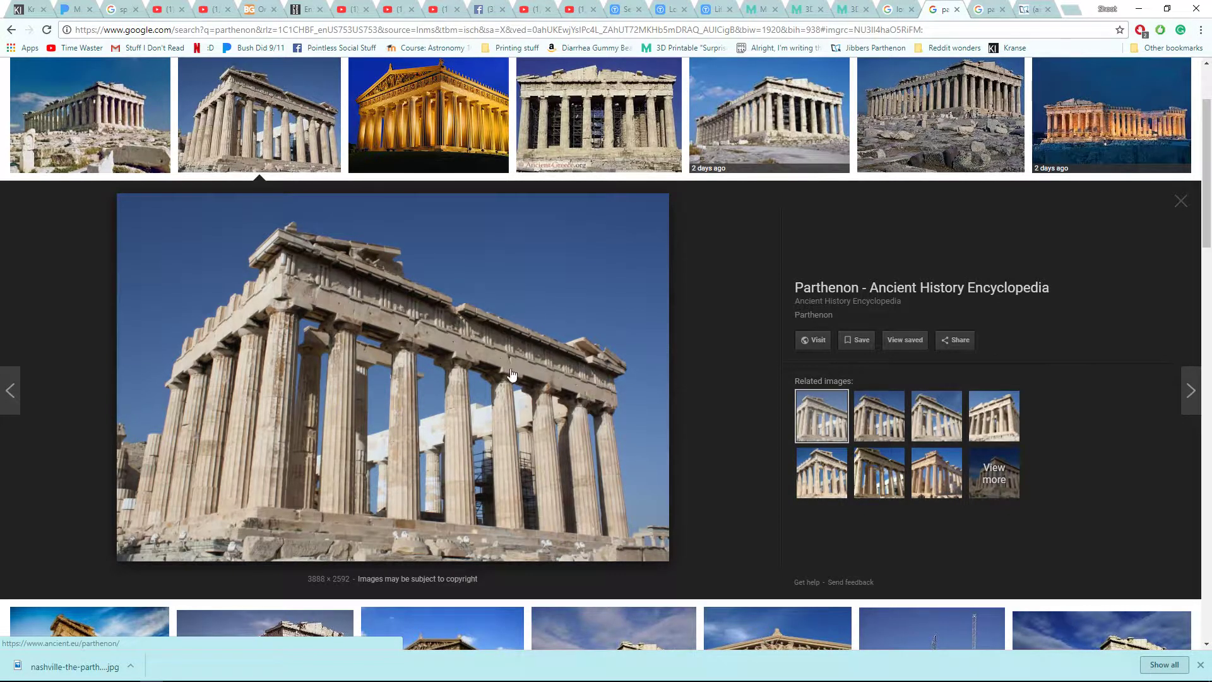
Step: Look further through the Parthenon images and enlarge the ArchDaily pediment photo and the Hexapolis photo of the temple
scroll(640, 345, down, 5)
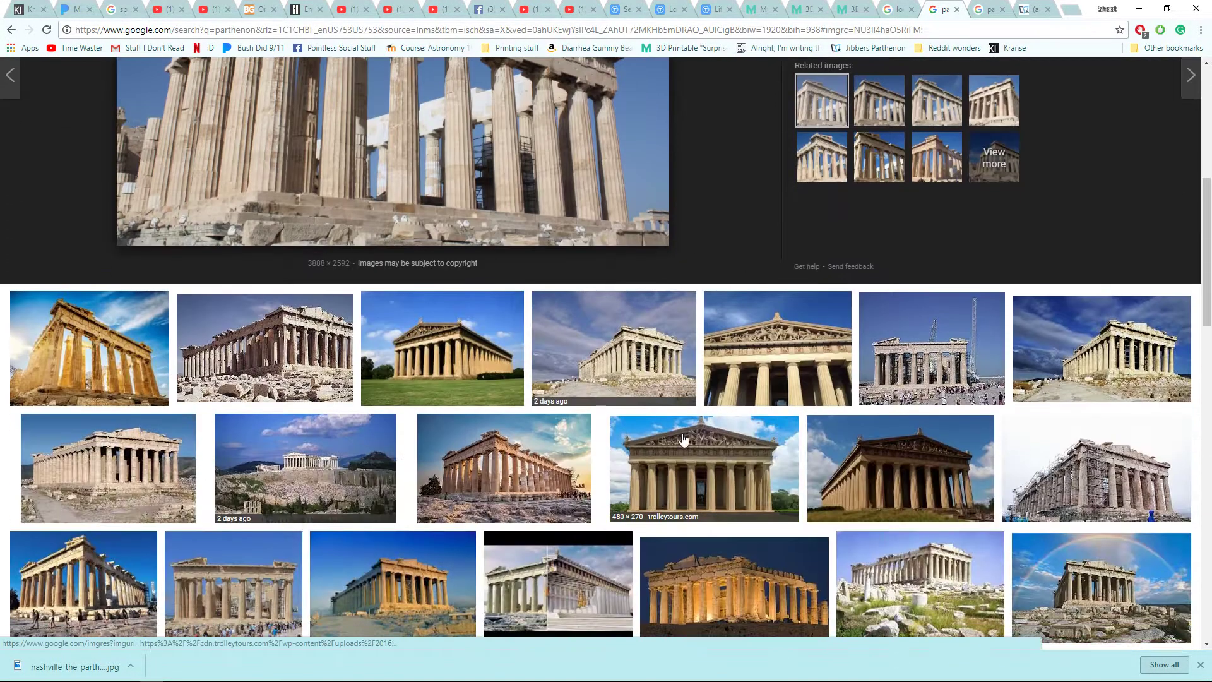
scroll(535, 361, up, 4)
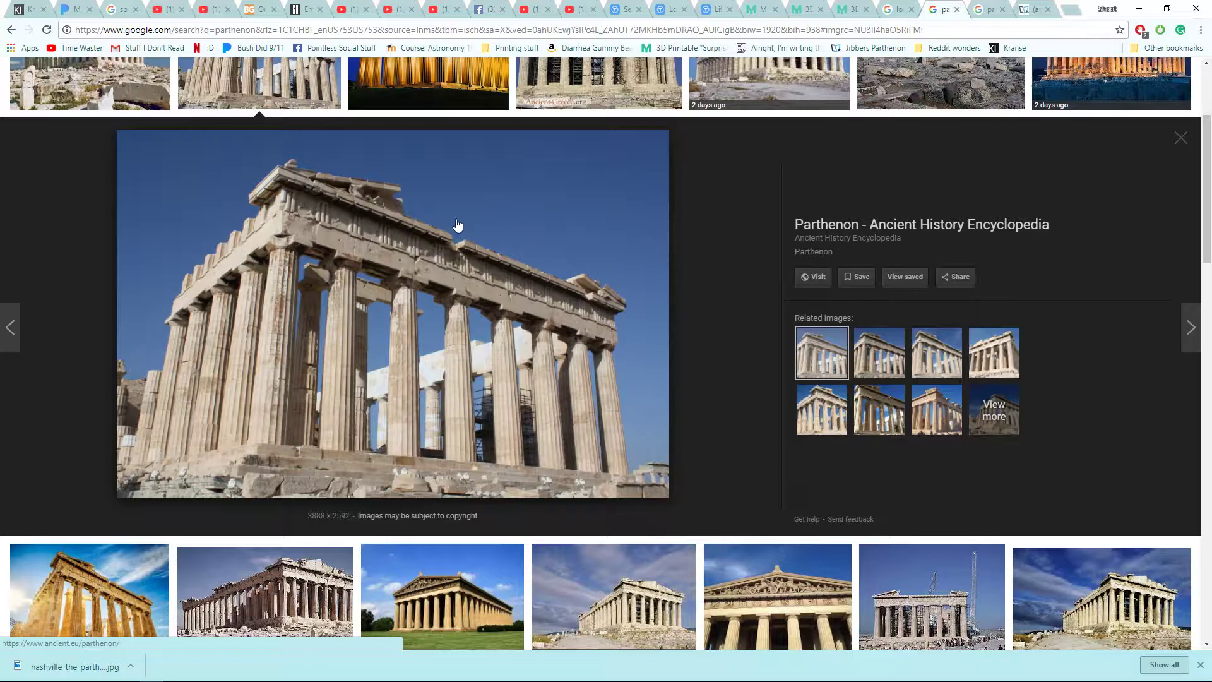
scroll(581, 373, down, 7)
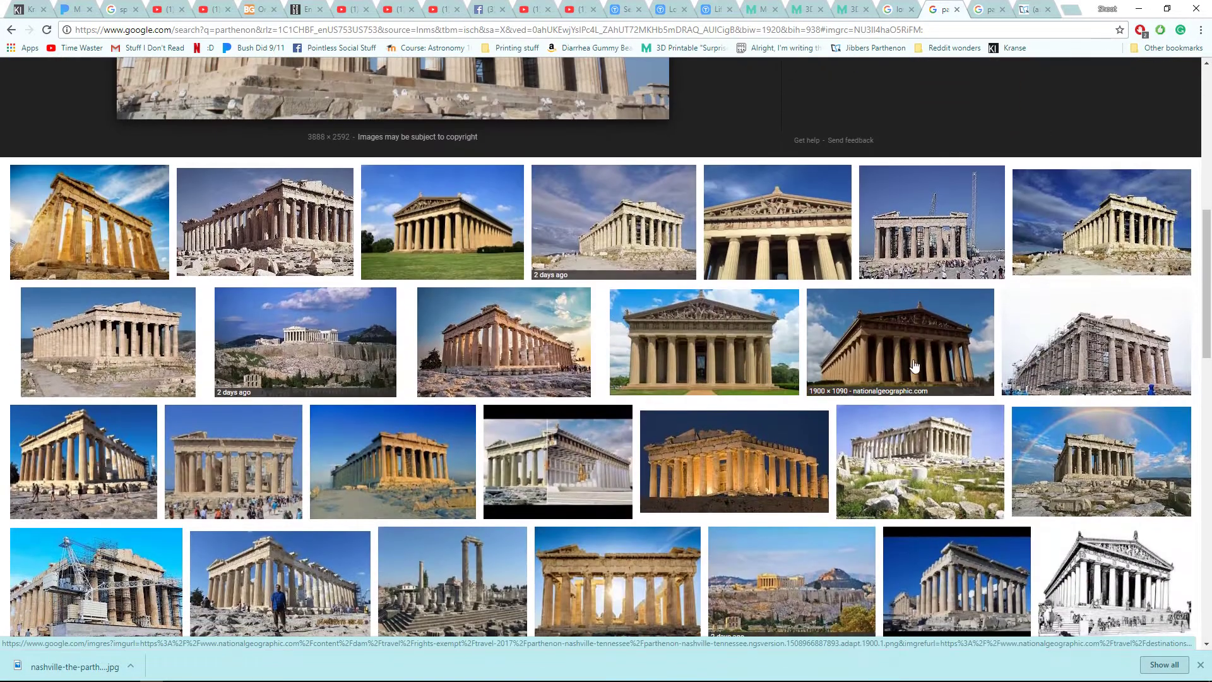
scroll(537, 371, down, 5)
click(456, 418)
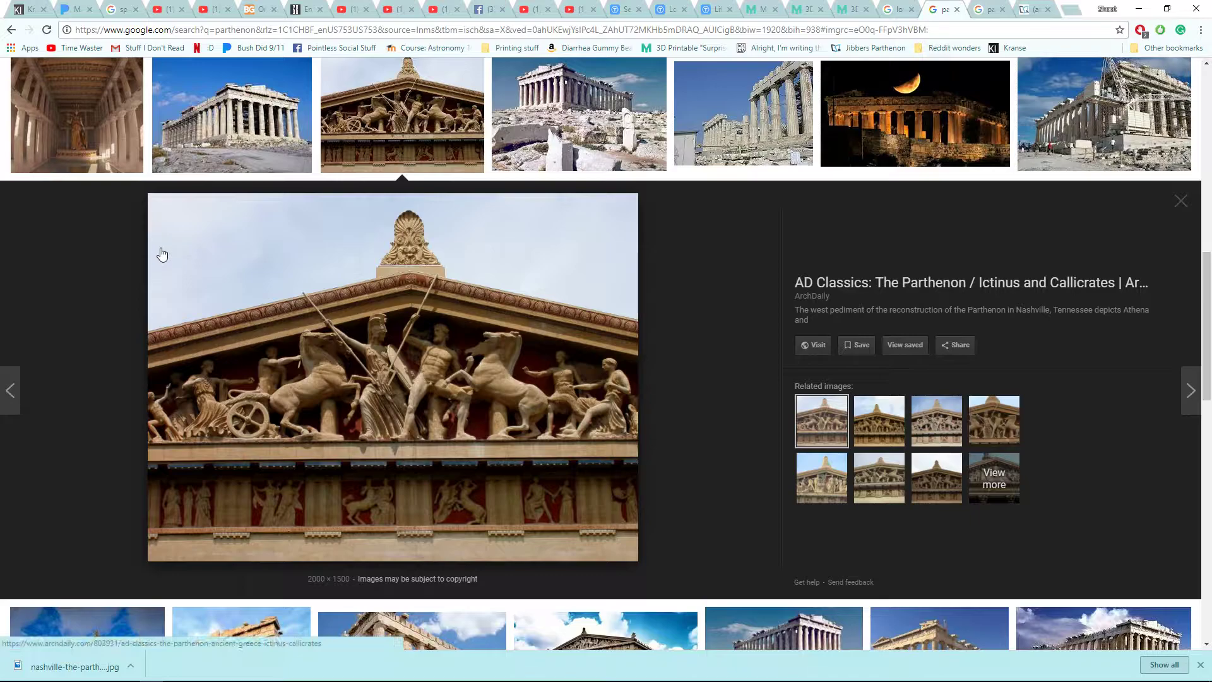
click(593, 130)
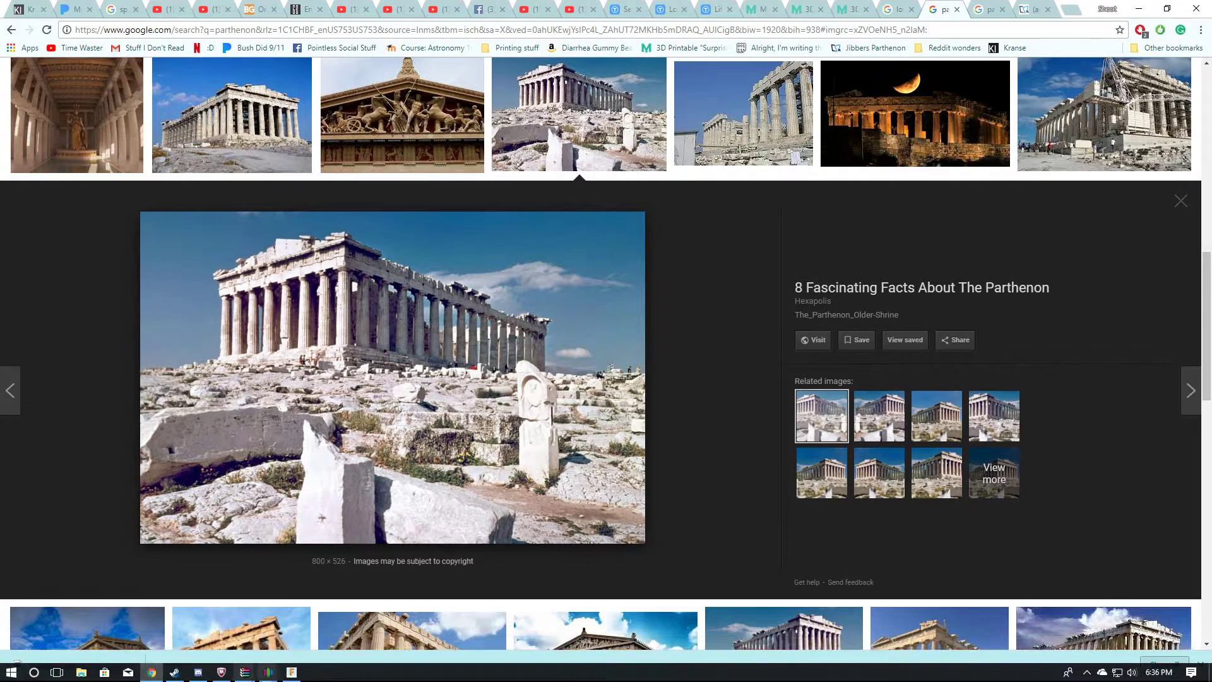
Step: Switch back to Fusion 360 and examine the Inner wall column and the rows of holes in the large chamber
mouse_move(291, 673)
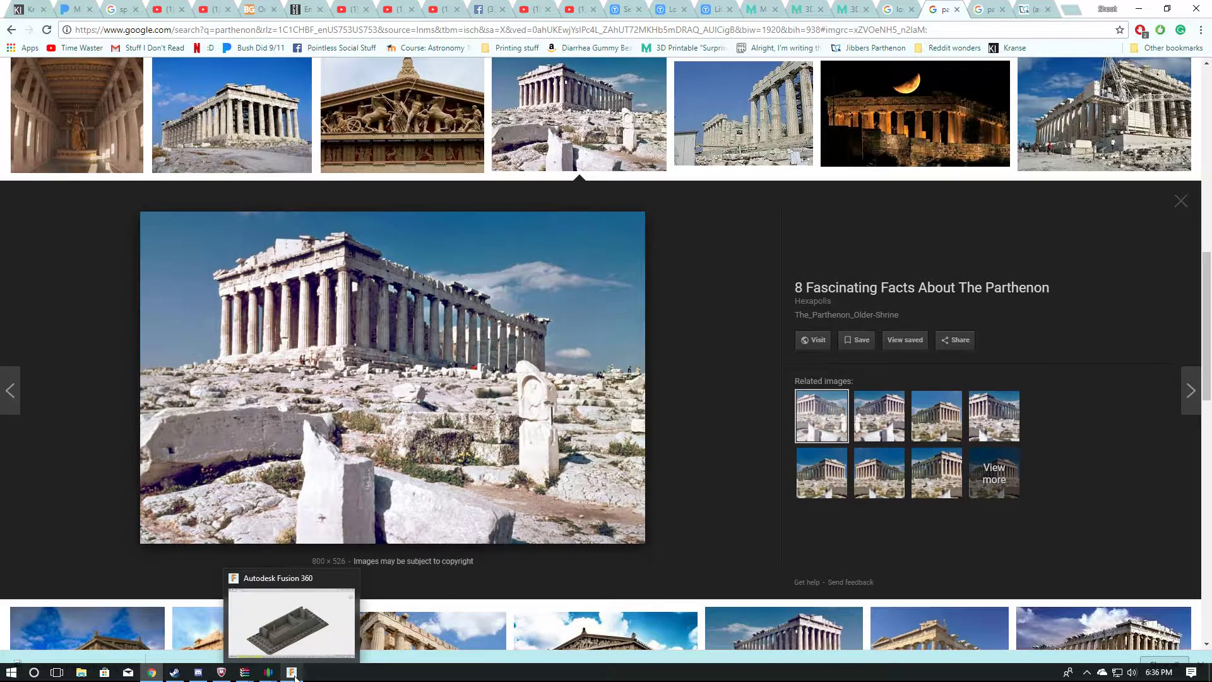
click(292, 673)
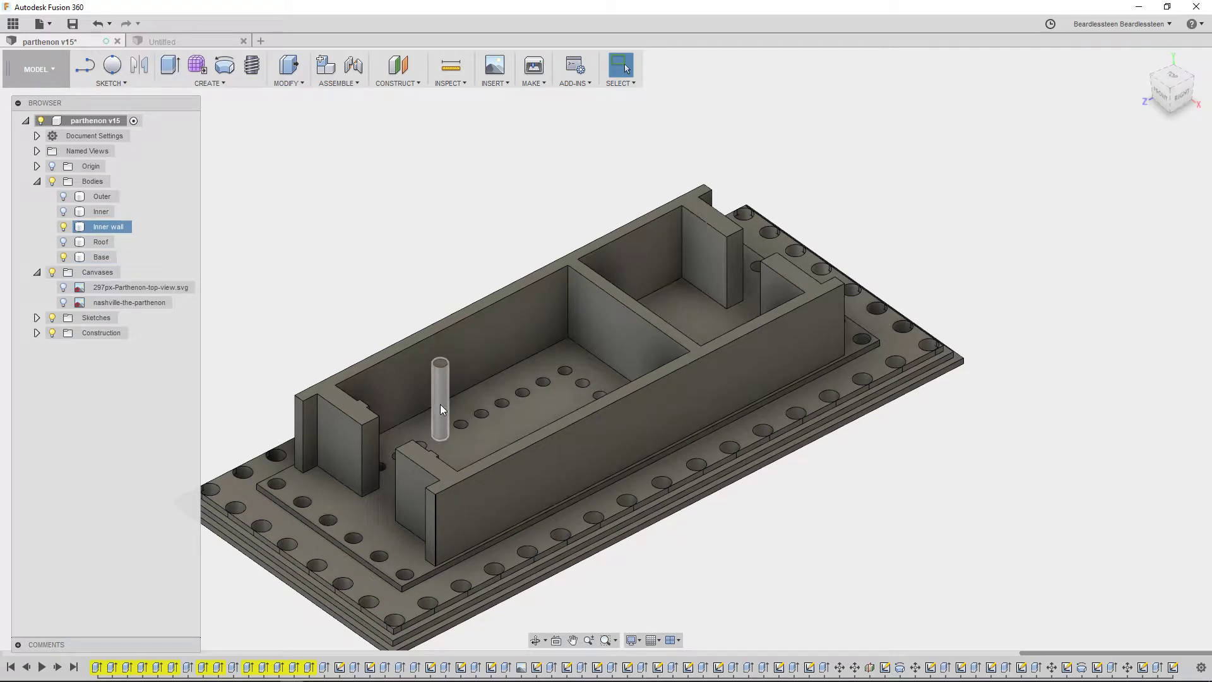
middle_drag(689, 313, 665, 403)
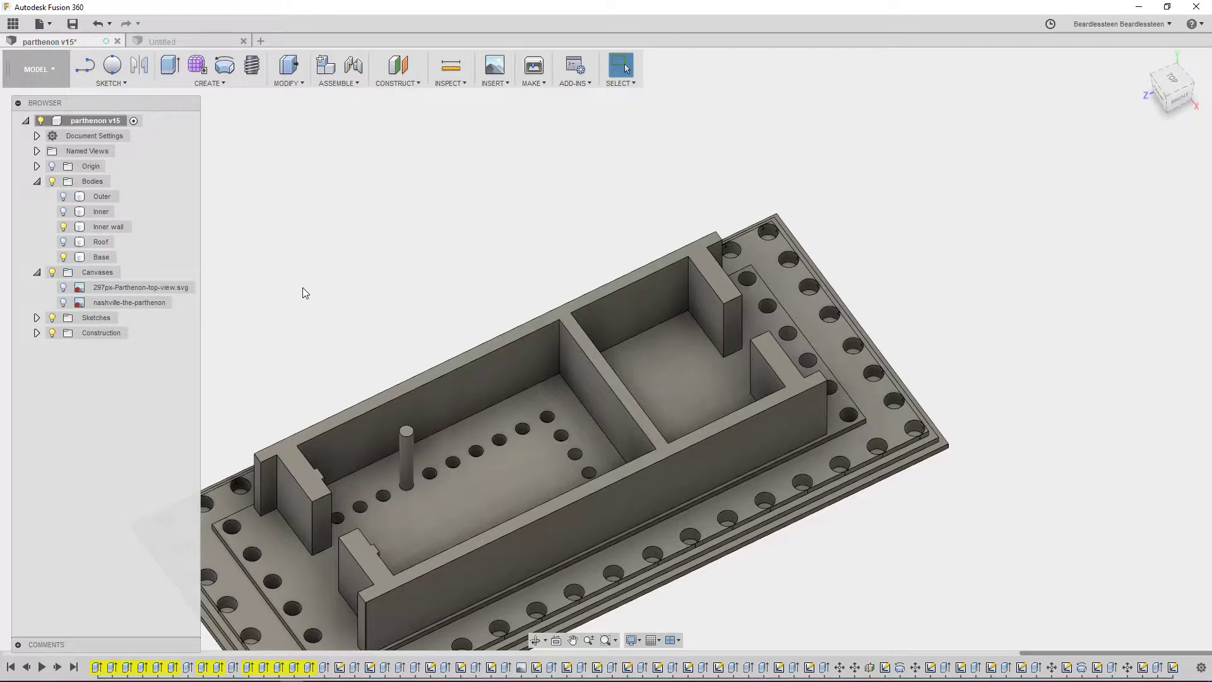
middle_drag(309, 281, 384, 214)
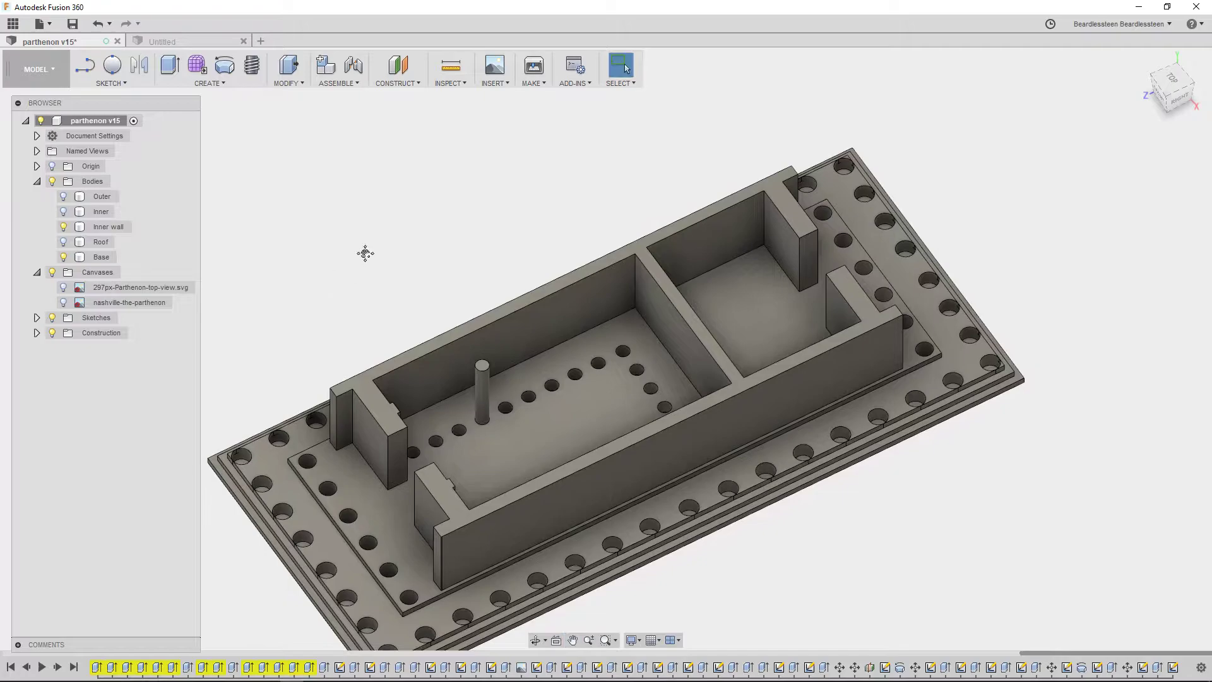
Step: Hide the Inner wall body, show the Inner body, and inspect its column's fluted shaft and capital up close
click(63, 227)
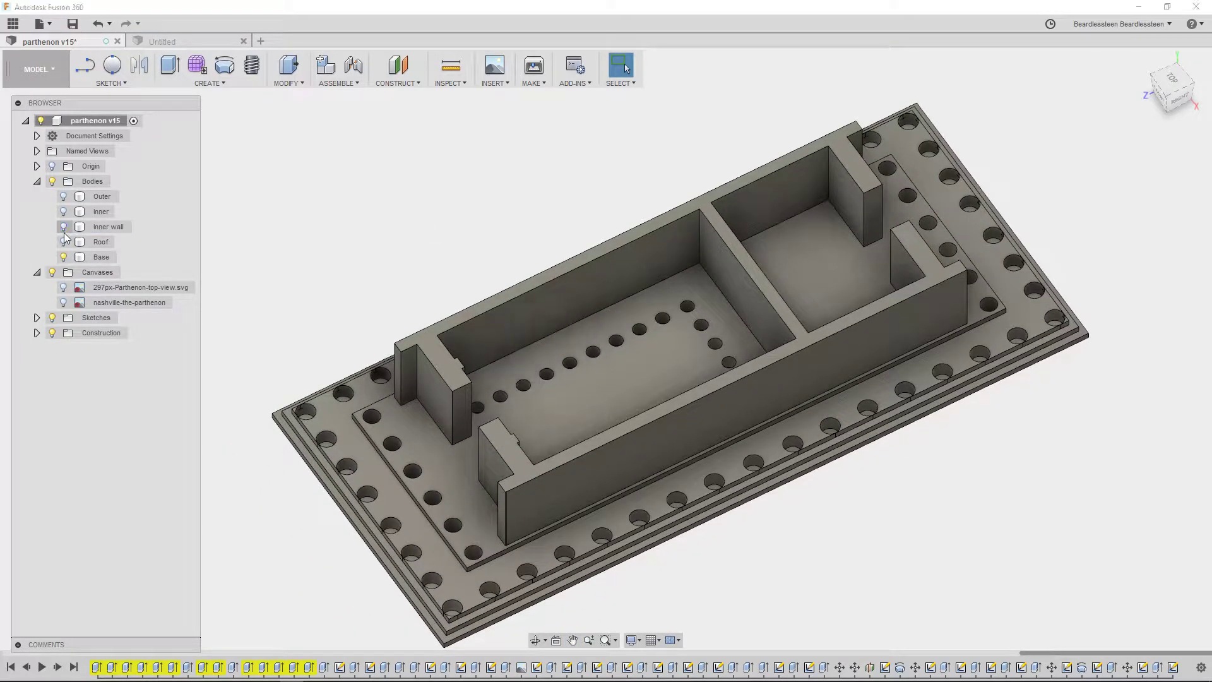
click(63, 212)
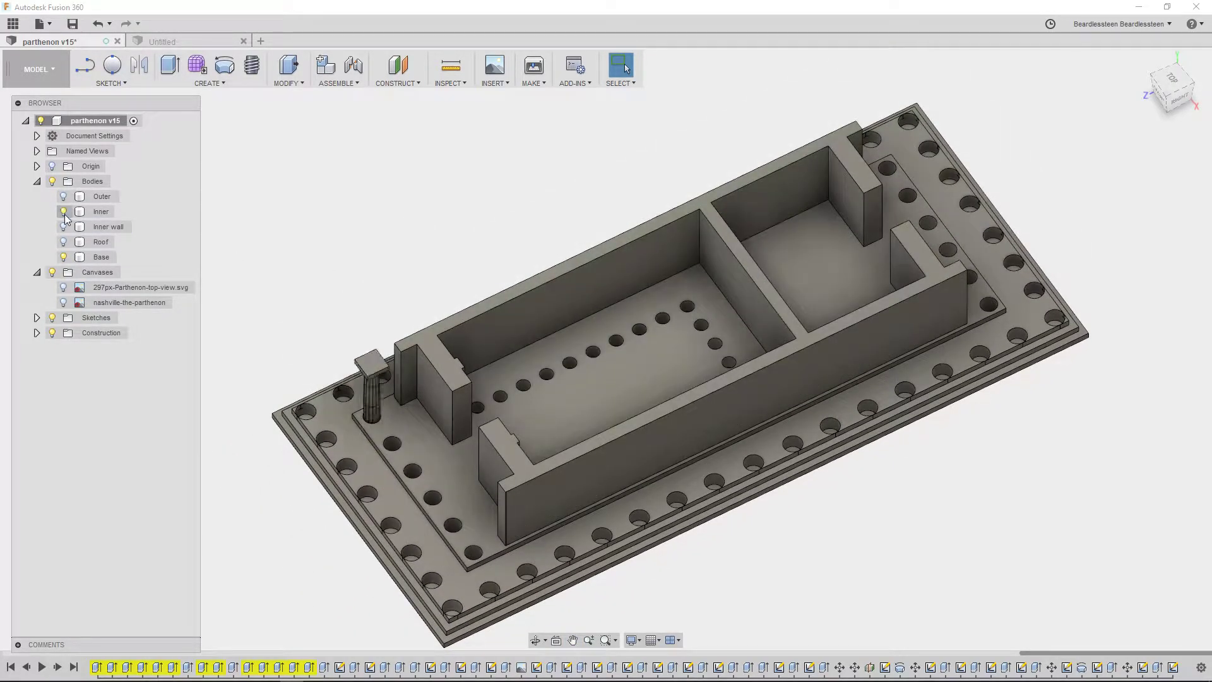
shift+middle_drag(232, 325, 504, 333)
scroll(503, 334, up, 10)
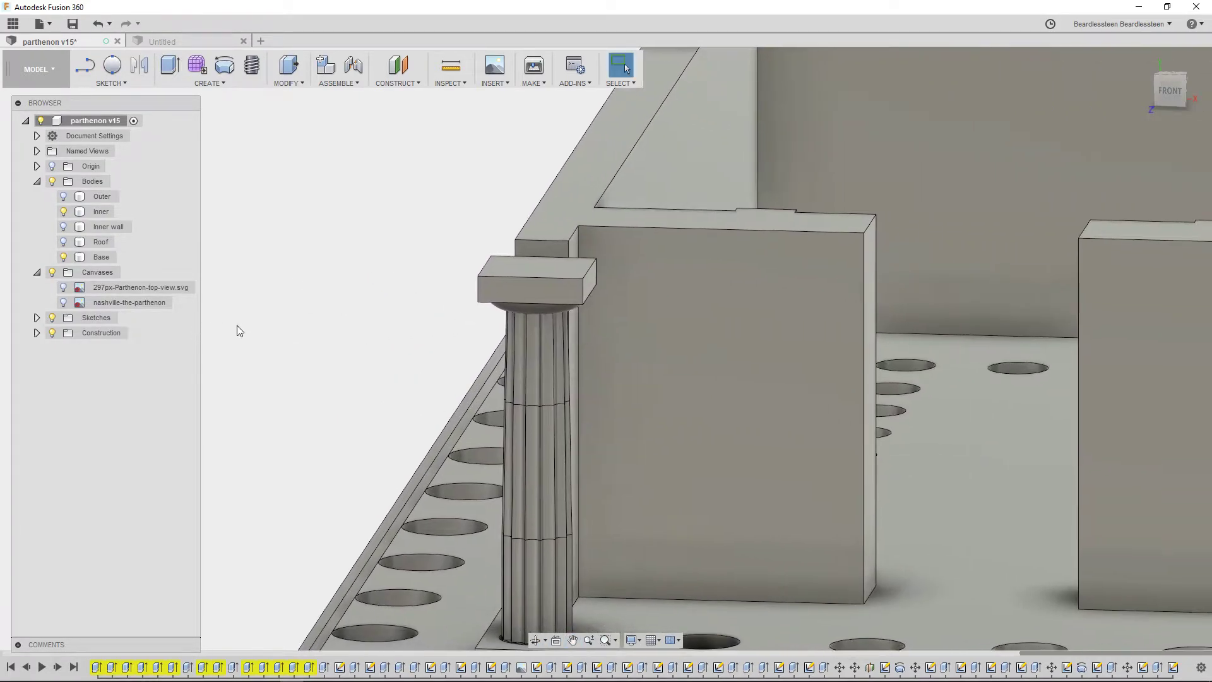
scroll(240, 330, up, 3)
shift+middle_drag(420, 327, 335, 442)
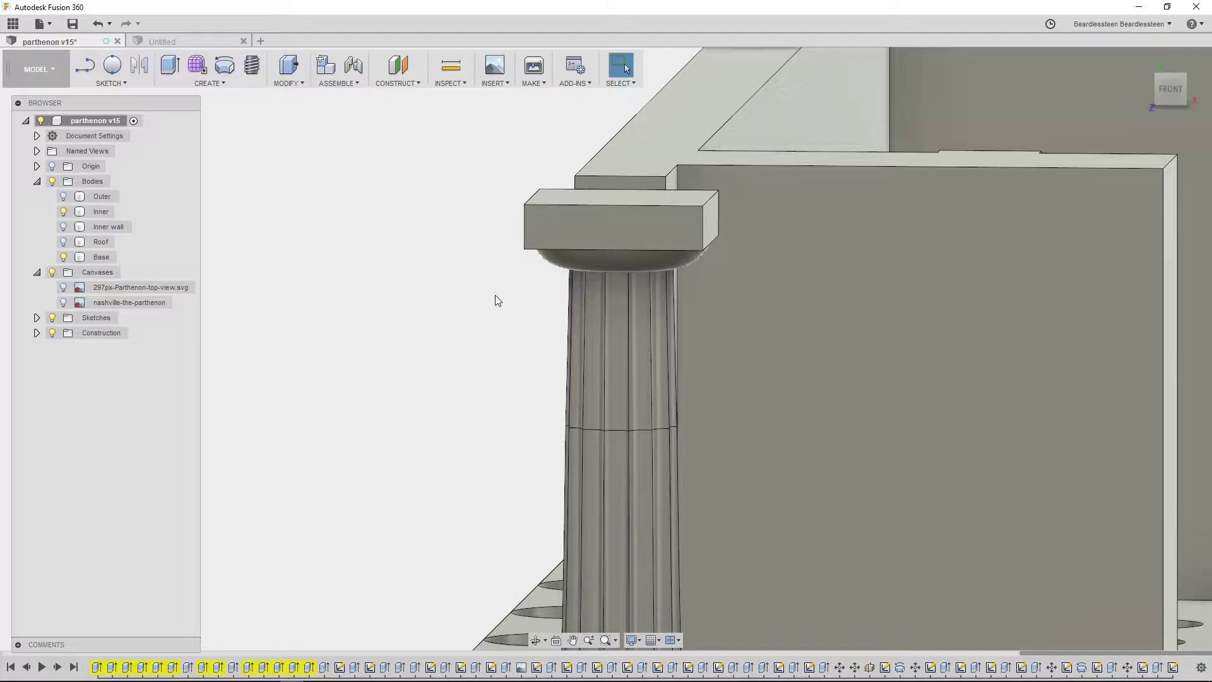
scroll(499, 296, up, 3)
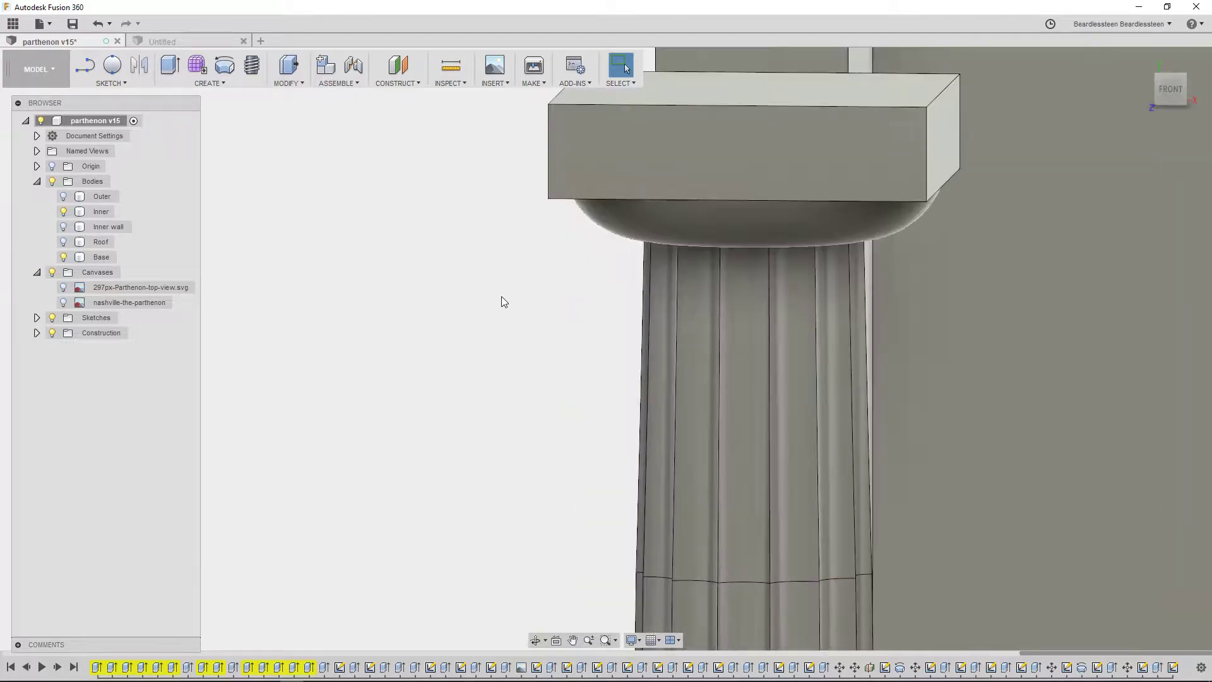
Step: Examine the Inner column's place on the base from the front, and the chamber's column holes from above
scroll(512, 337, down, 5)
middle_drag(468, 380, 305, 200)
scroll(606, 328, down, 8)
middle_drag(799, 247, 762, 341)
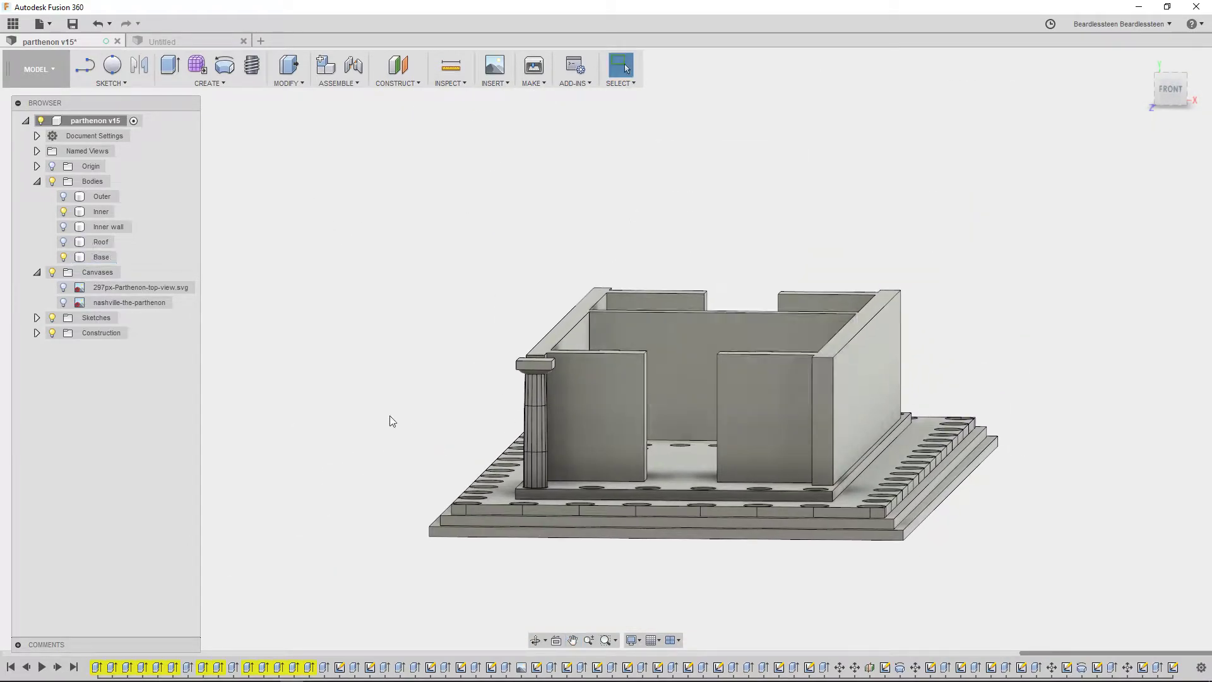
middle_drag(449, 339, 420, 378)
shift+middle_drag(427, 291, 422, 323)
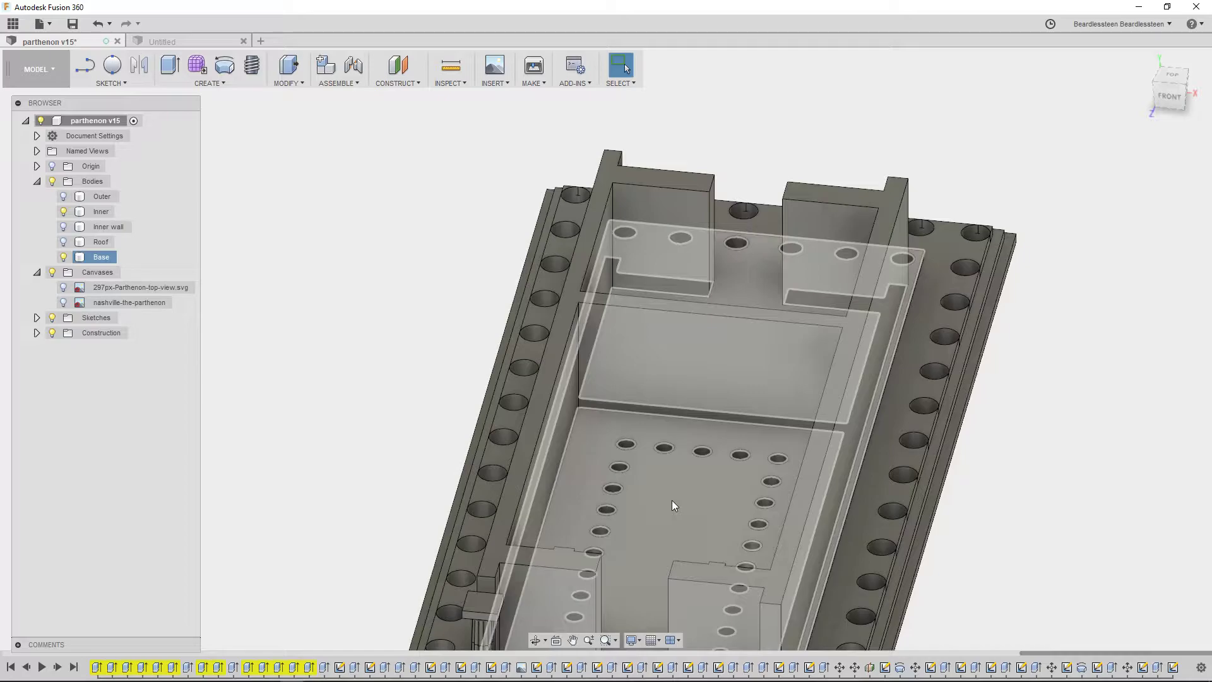
Step: Examine the front rows of column holes in the base and the Inner column standing beside them
middle_drag(349, 393, 377, 270)
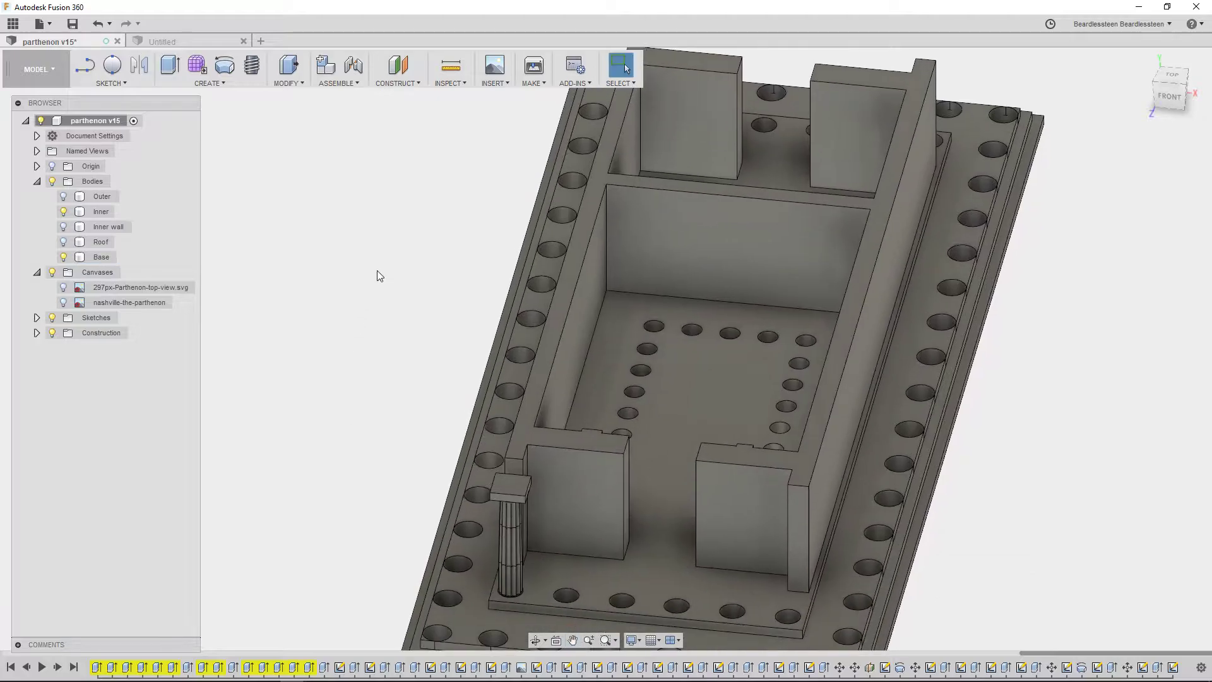
middle_drag(351, 518, 411, 438)
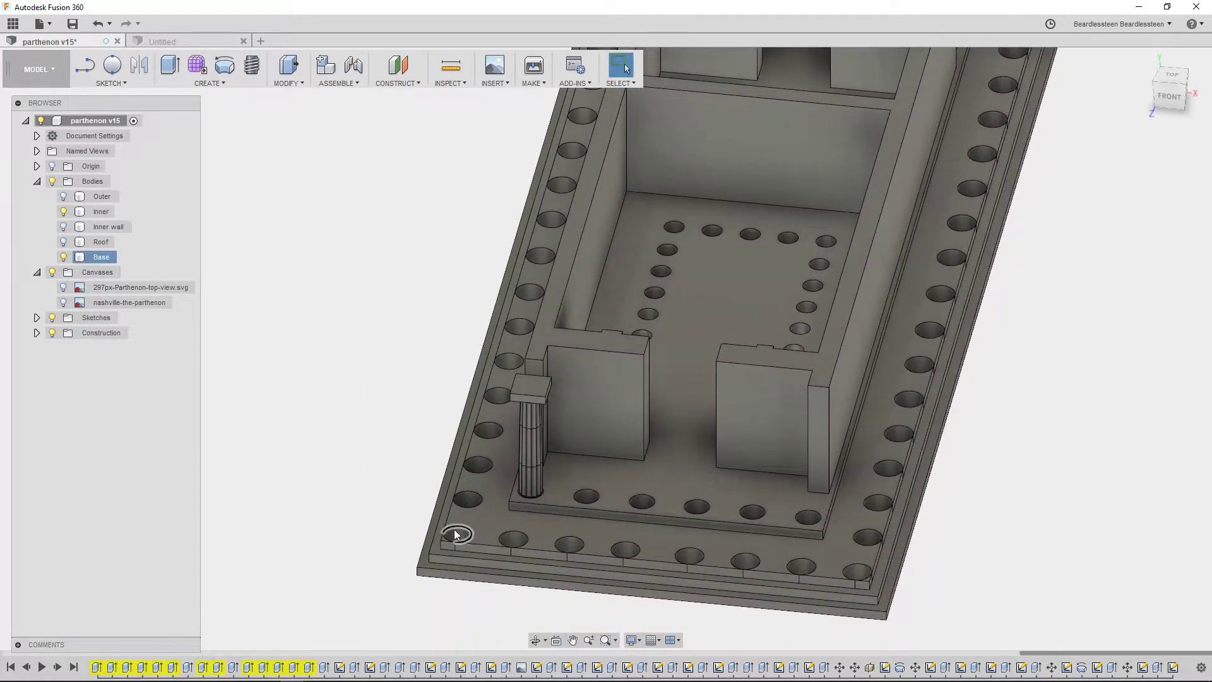
click(497, 399)
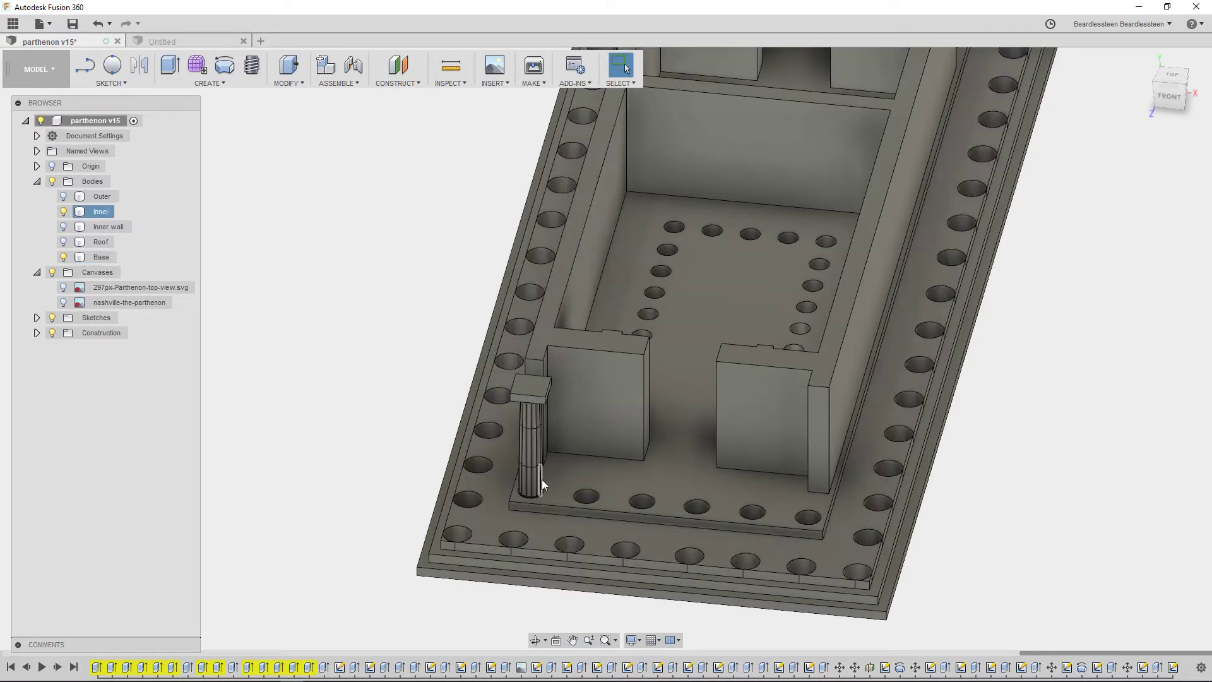
click(387, 446)
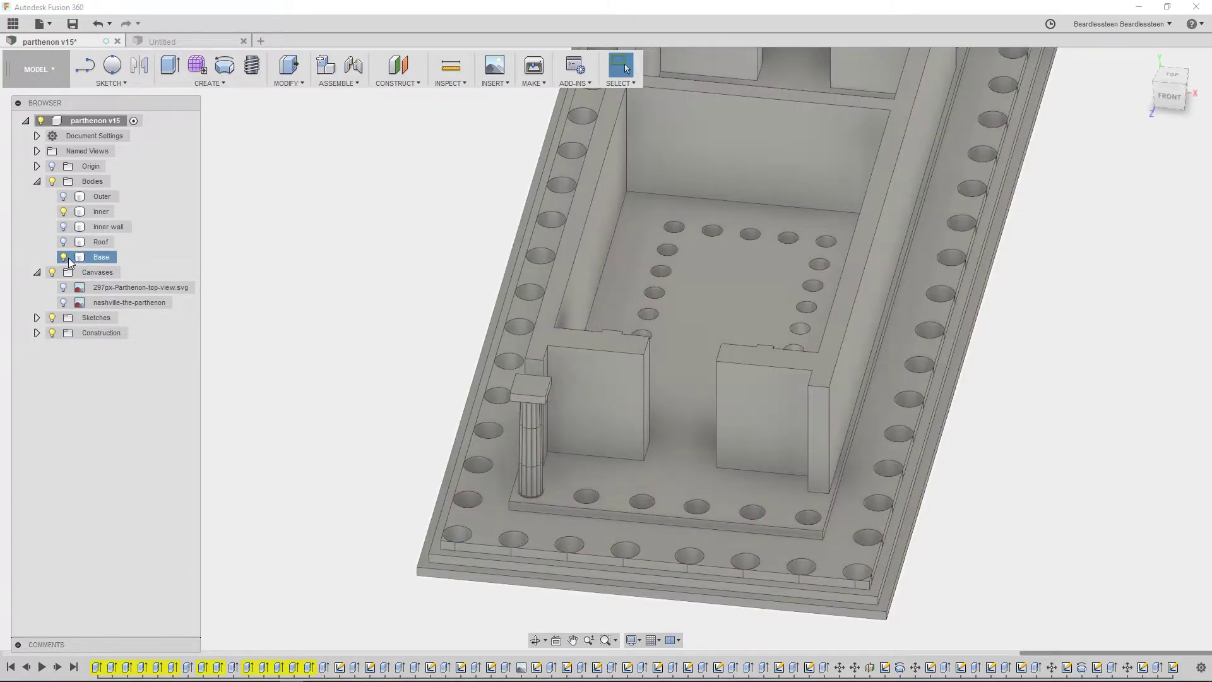
Step: Show the Roof body and inspect the threaded column hole in the underside of its front corner
click(63, 257)
click(63, 257)
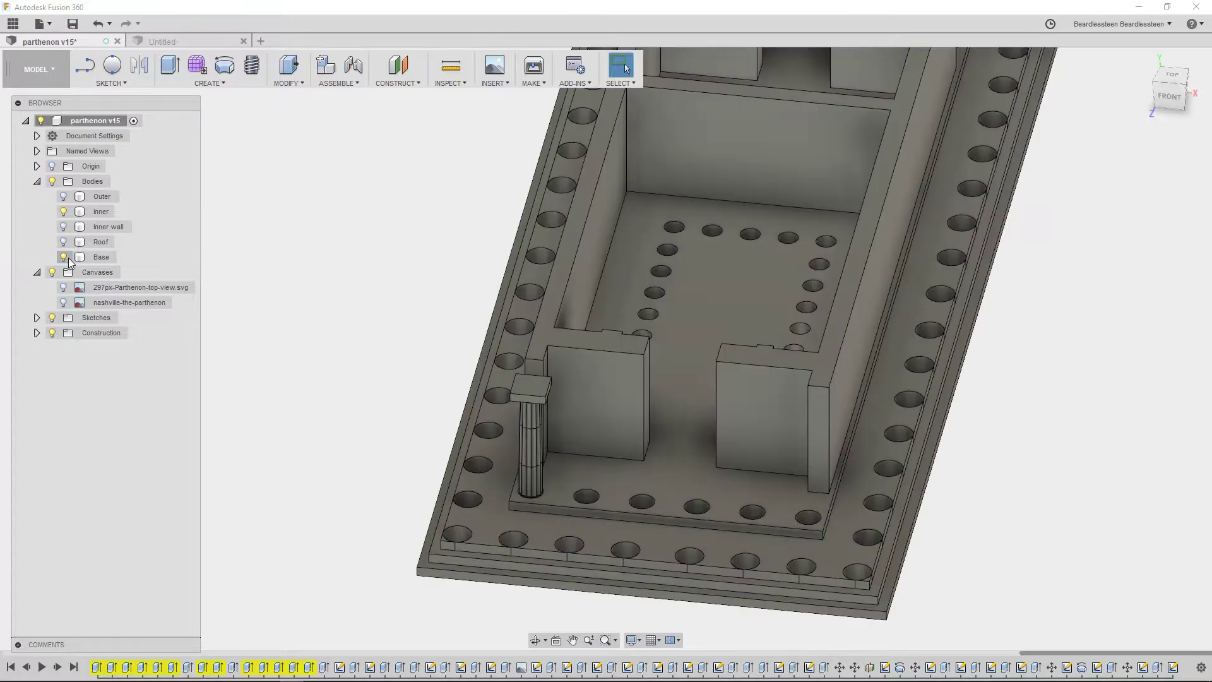
click(63, 242)
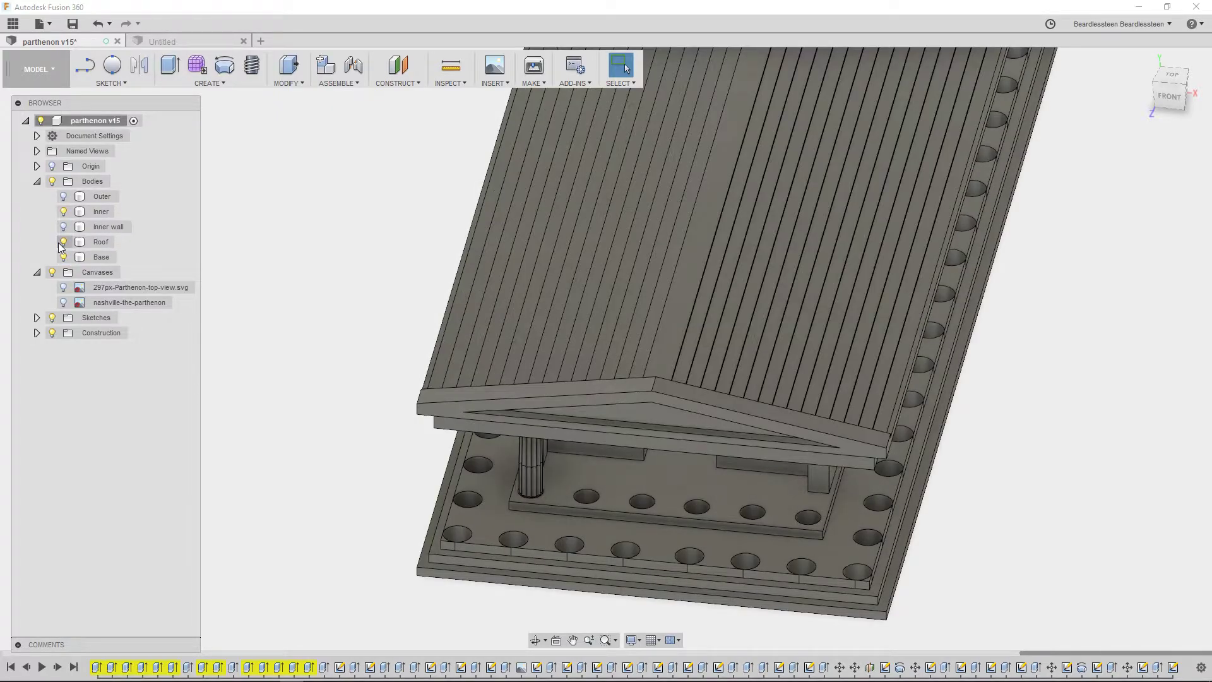
shift+middle_drag(299, 433, 401, 319)
scroll(592, 391, up, 3)
scroll(592, 392, up, 3)
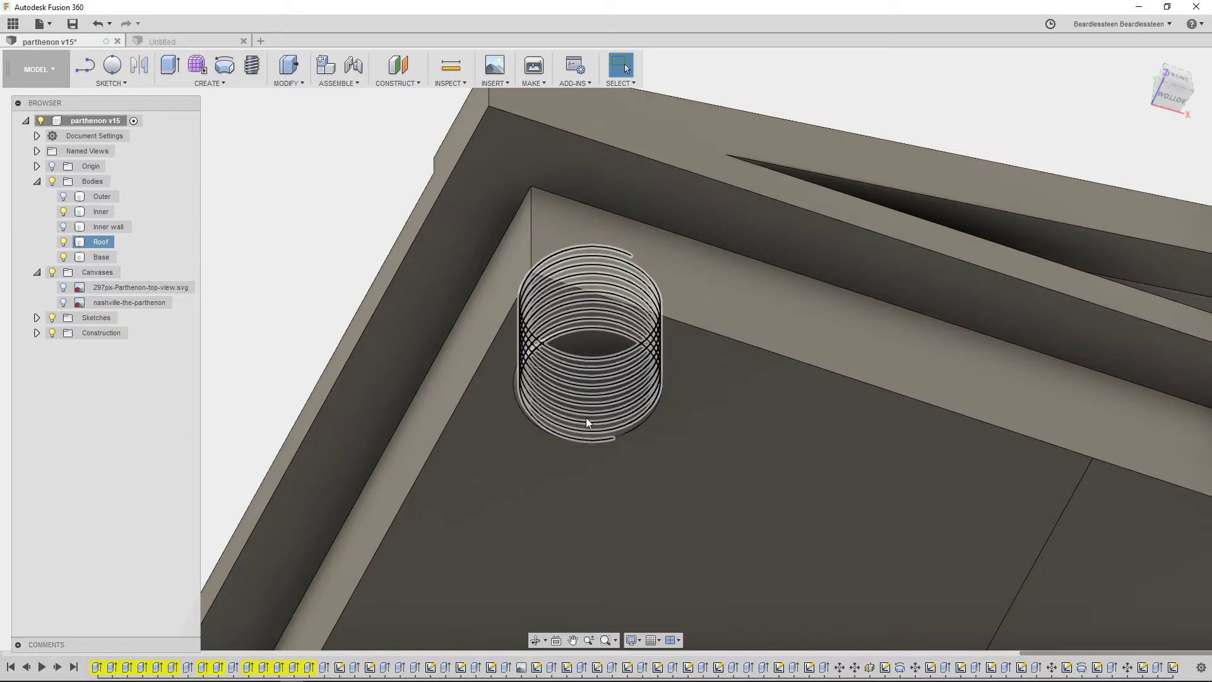
Step: Show the Outer body, hide the Roof, and inspect the Outer column's seat at the base's front corner
click(64, 227)
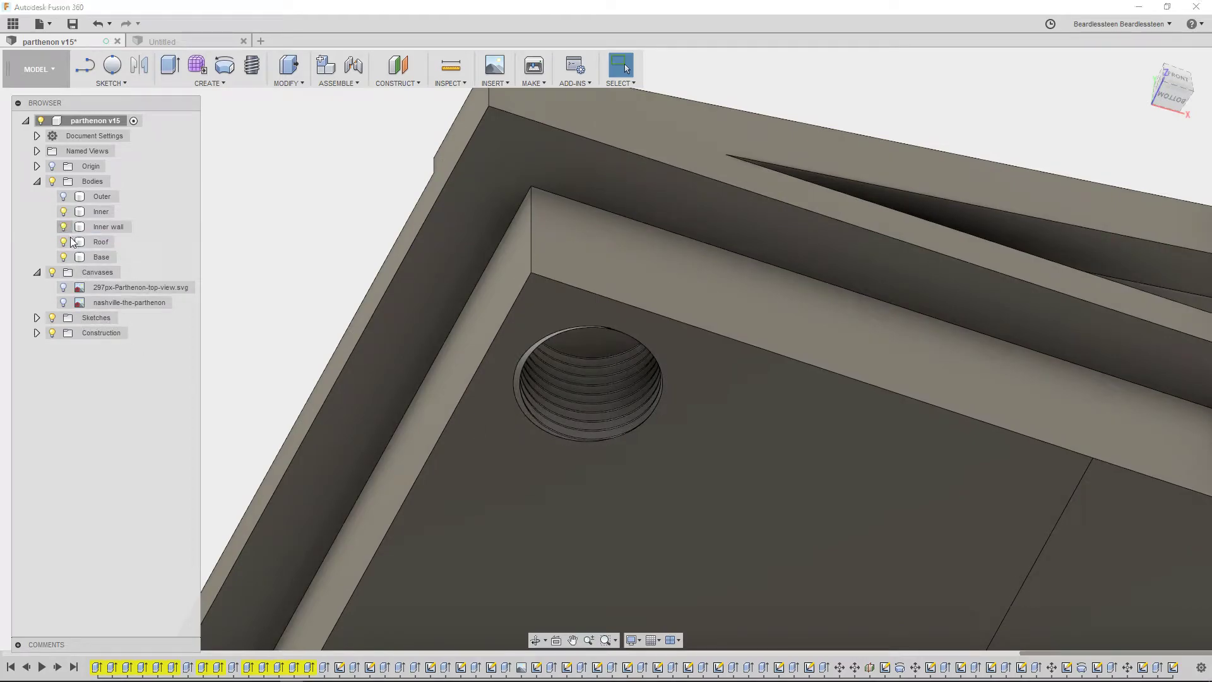
click(64, 226)
click(64, 196)
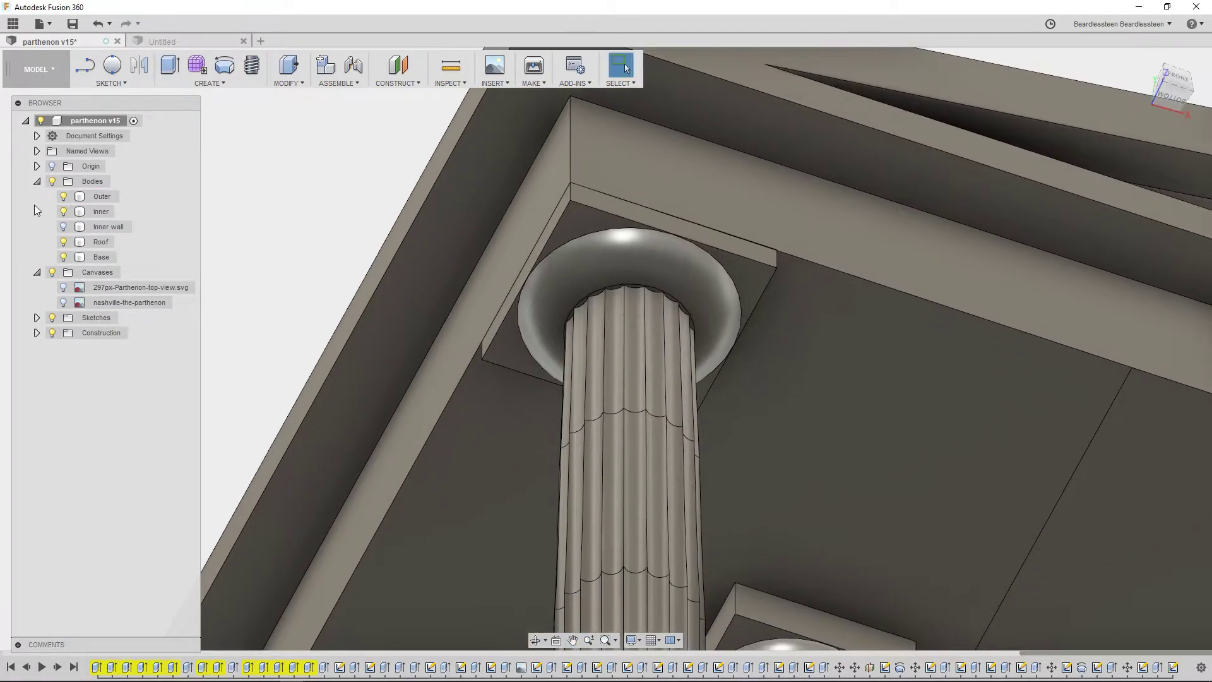
click(64, 241)
shift+middle_drag(221, 206, 512, 404)
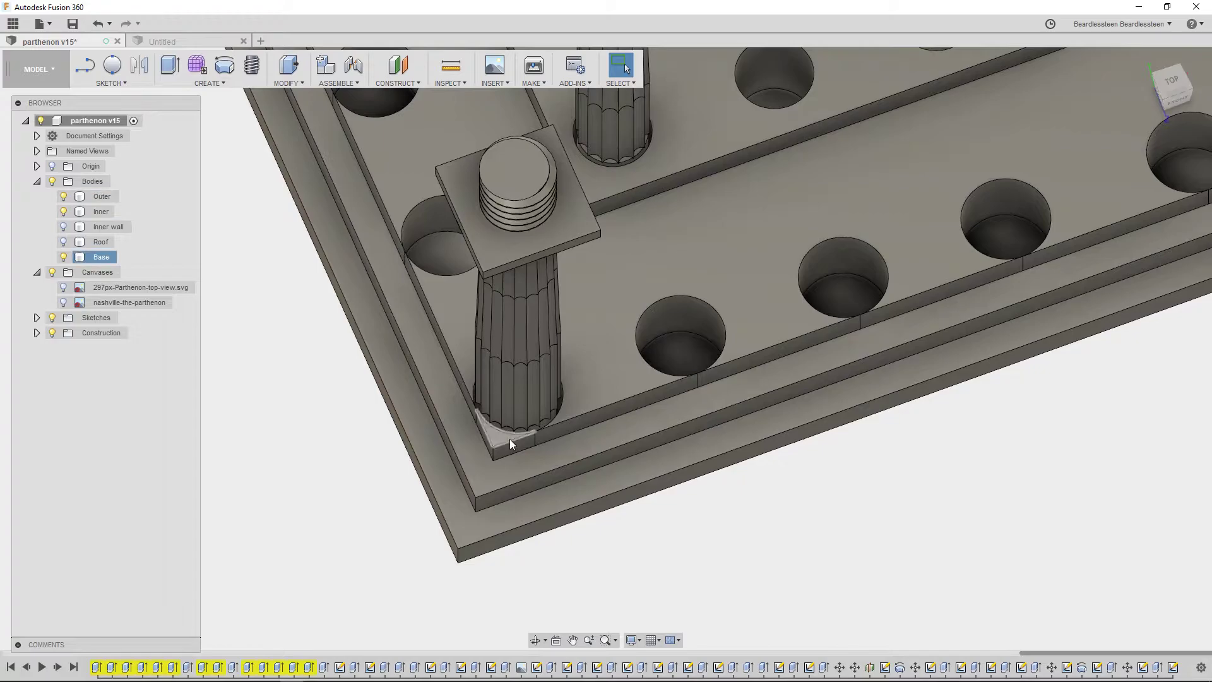
mouse_move(346, 386)
middle_down()
mouse_move(339, 402)
mouse_move(343, 386)
middle_up()
shift+middle_drag(319, 444, 321, 407)
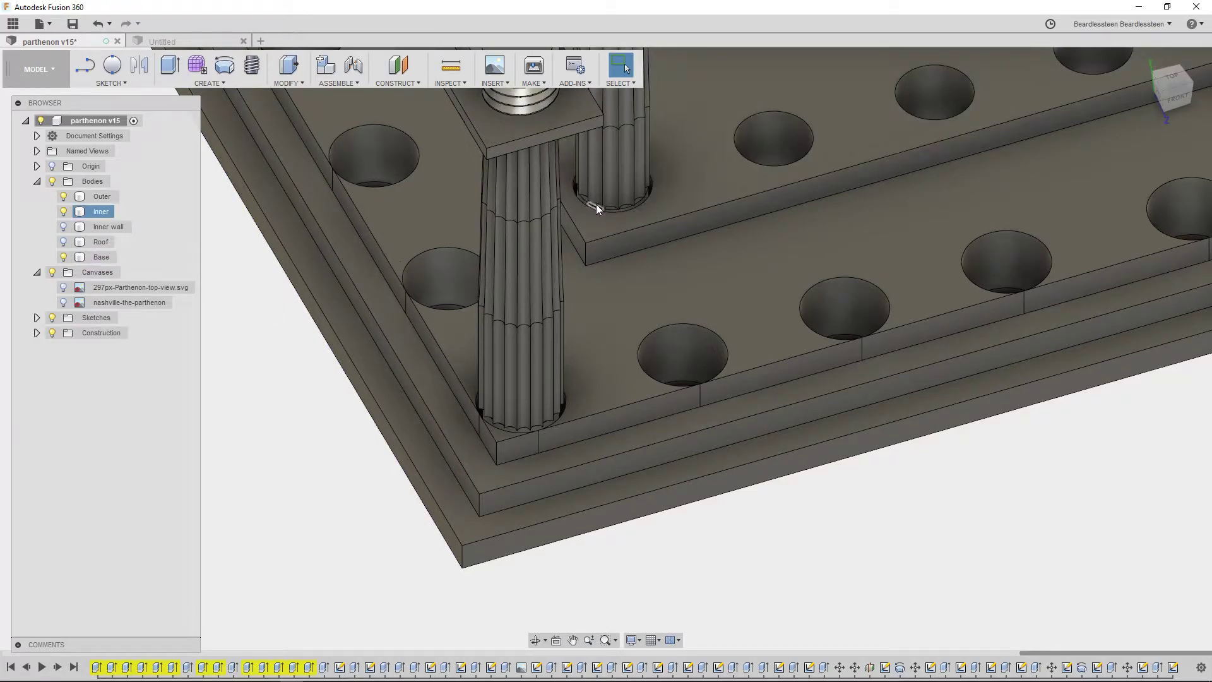
Step: Compare the Outer column's threaded top with the Inner column's capital, and check how both columns sit in the base
middle_drag(529, 242, 516, 495)
click(612, 72)
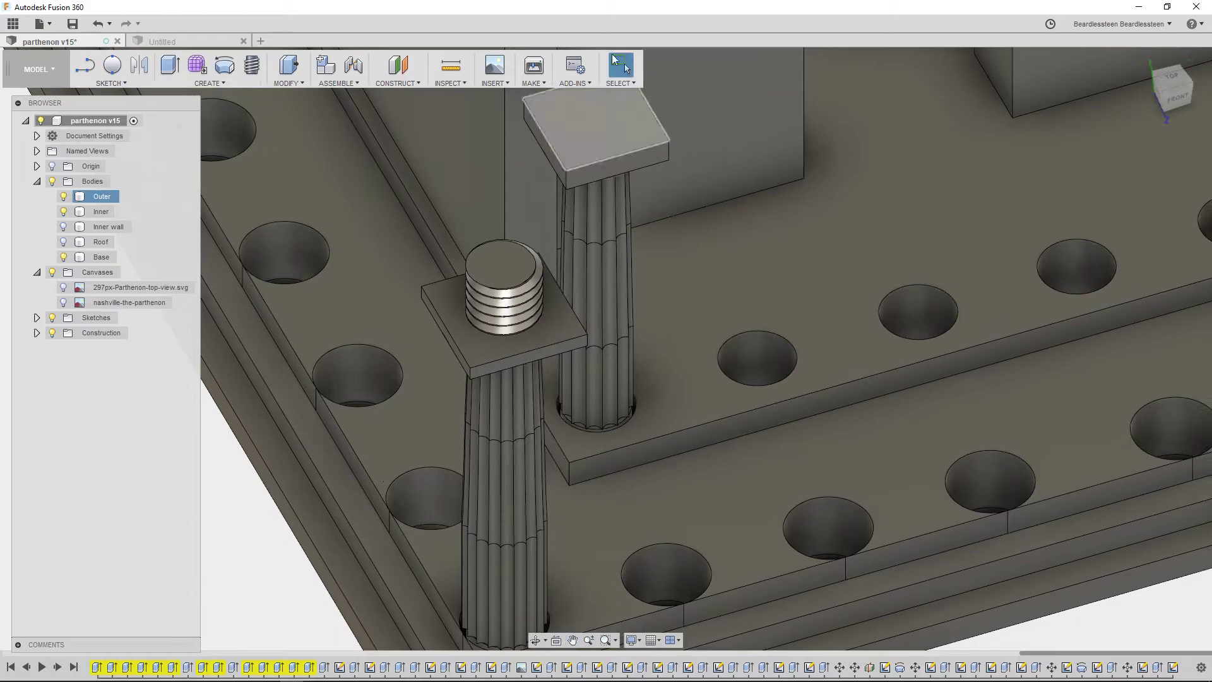
click(373, 332)
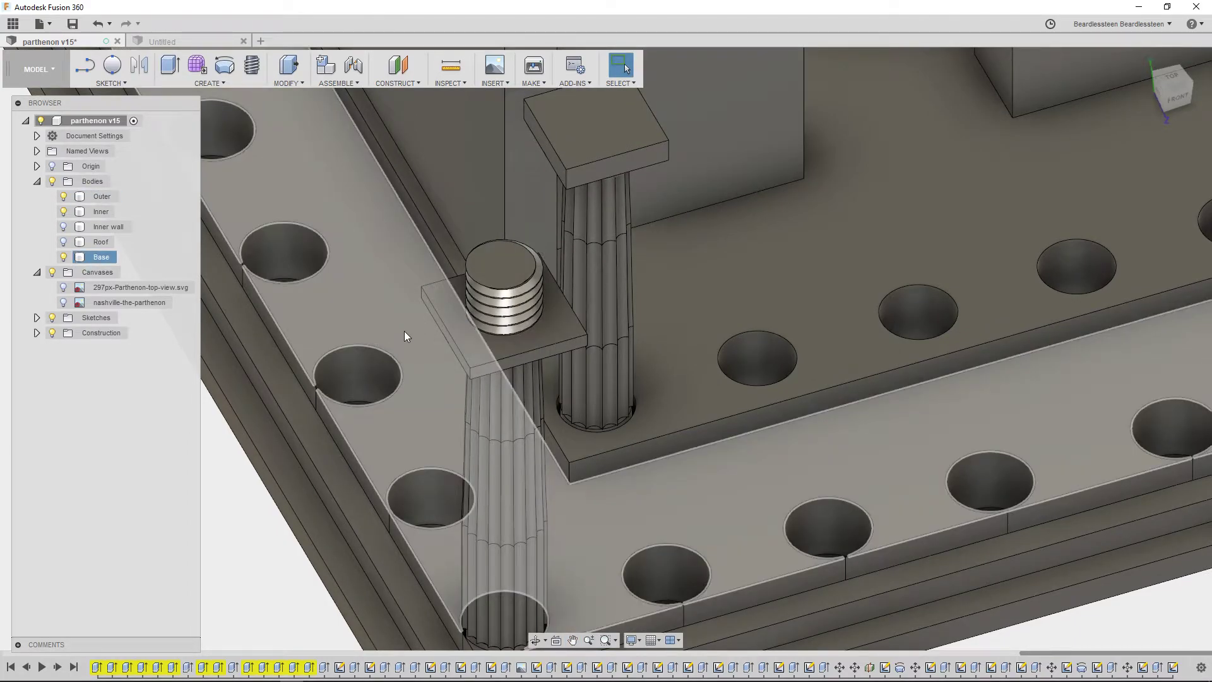
click(474, 354)
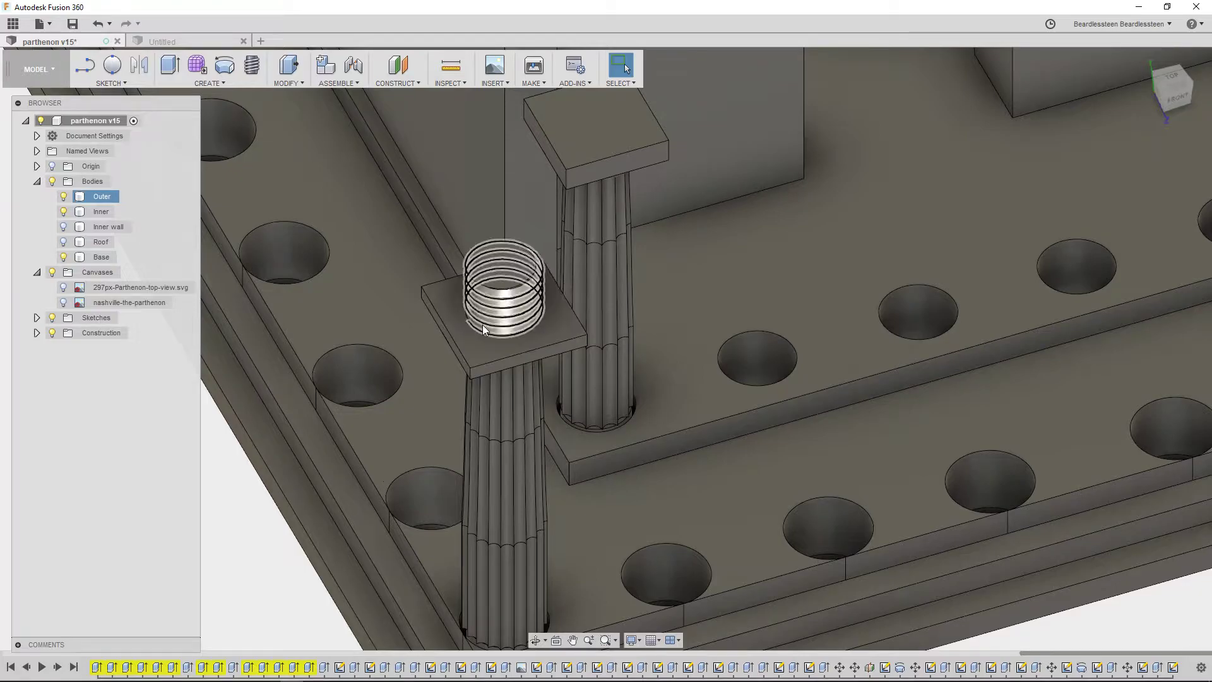
click(332, 314)
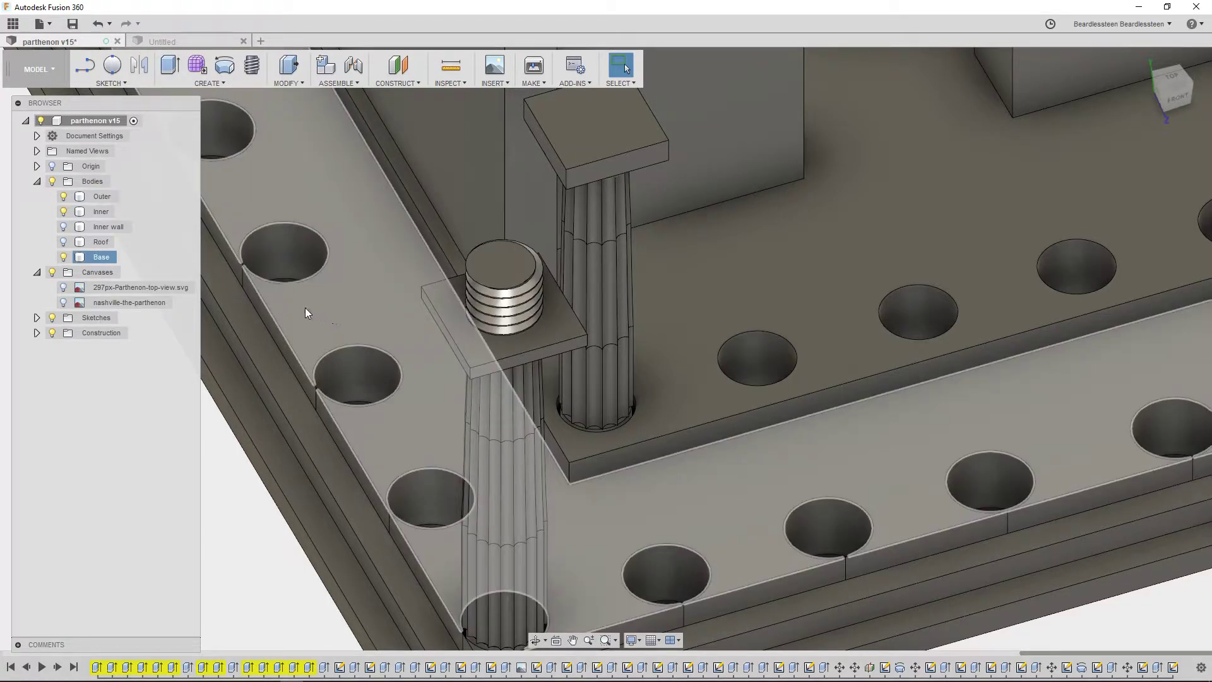
middle_drag(644, 499, 650, 333)
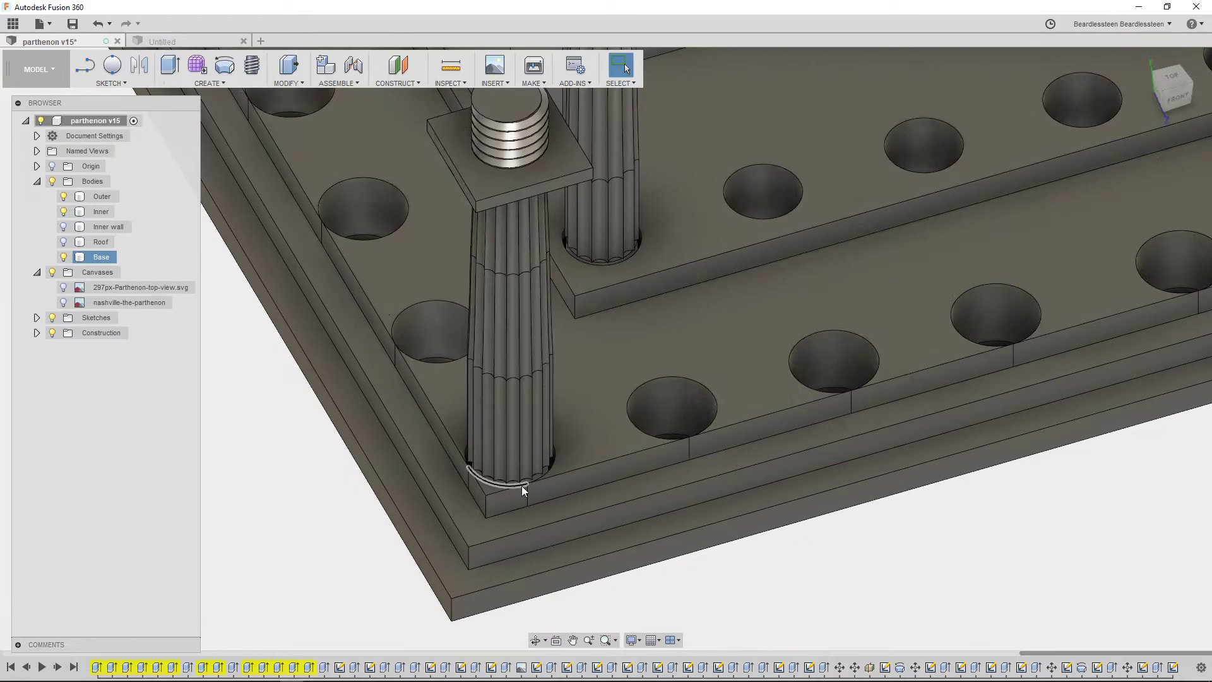
Step: Show the Inner wall and Roof bodies and examine the assembled temple from its front corner at a low angle
click(63, 227)
click(63, 242)
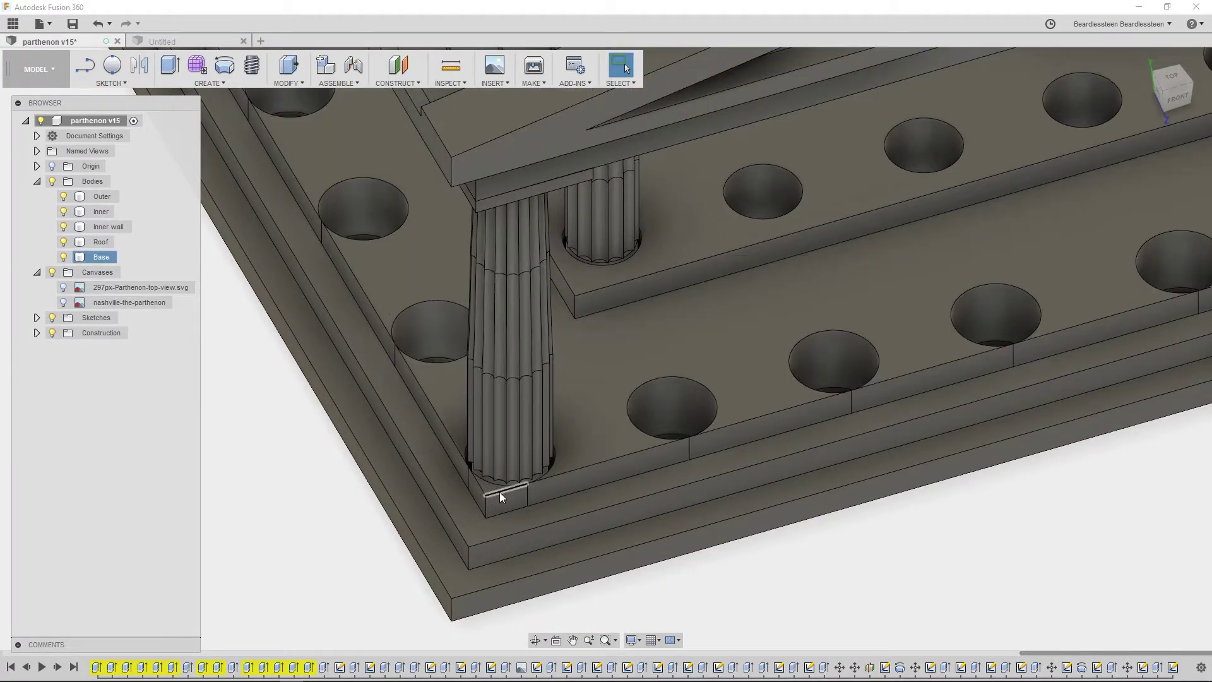
middle_drag(400, 319, 414, 370)
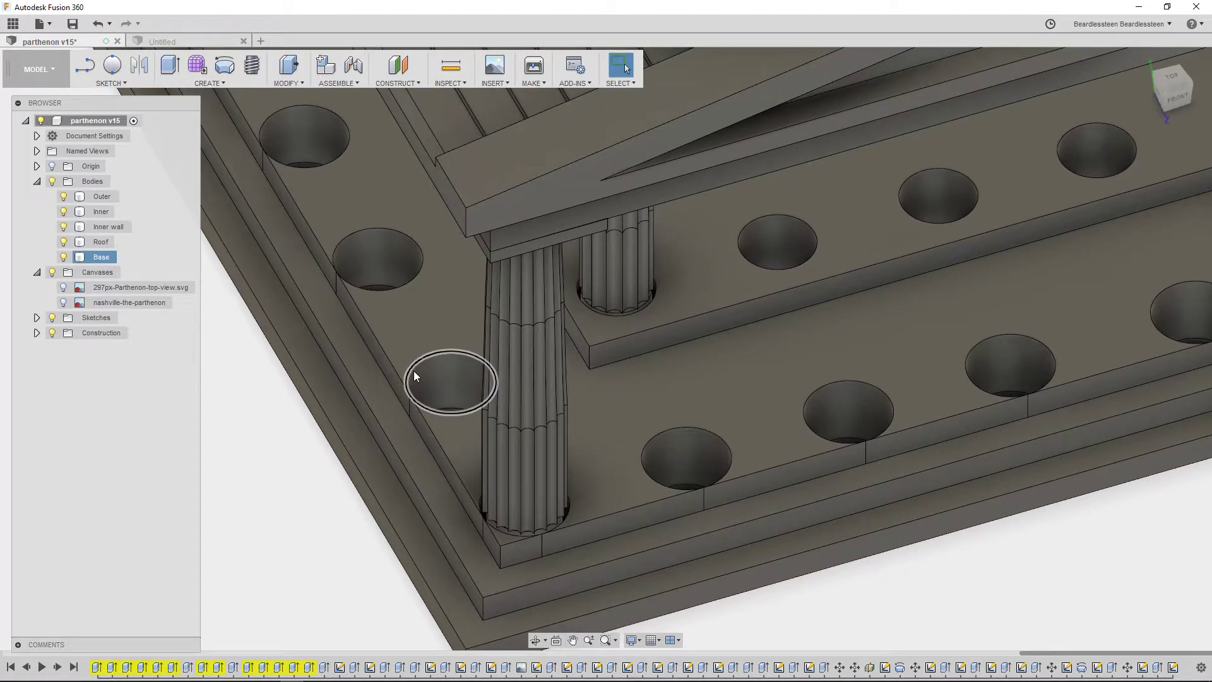
scroll(429, 335, down, 5)
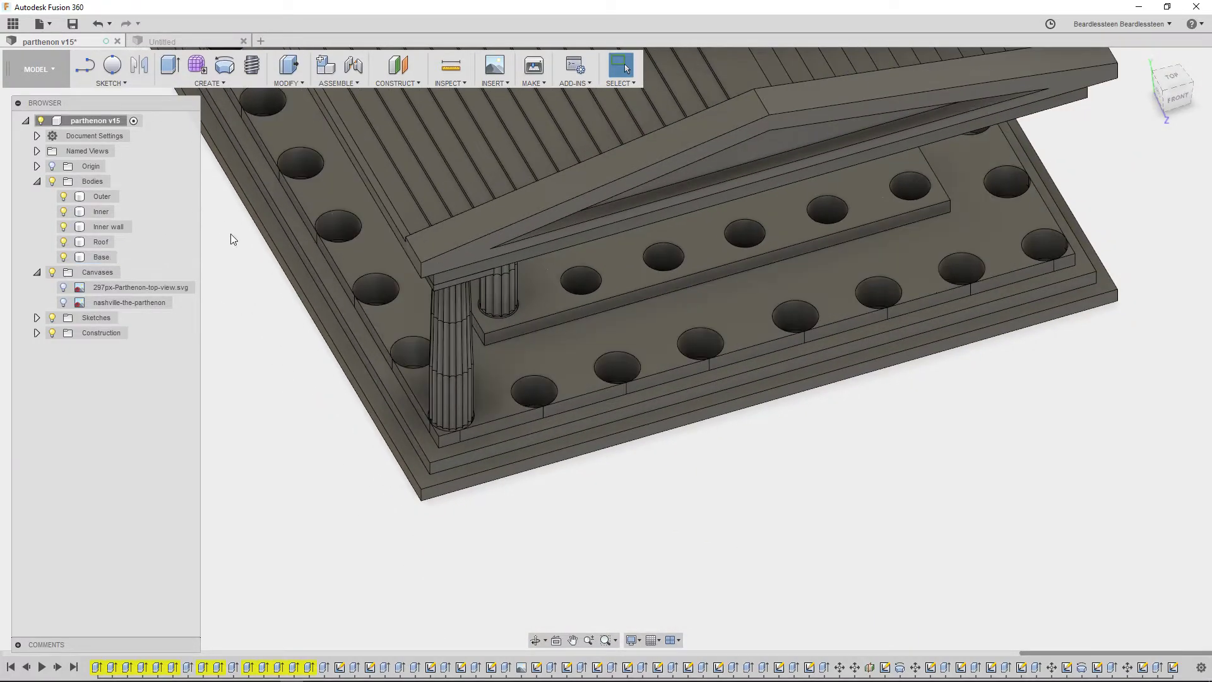
shift+middle_drag(306, 411, 366, 445)
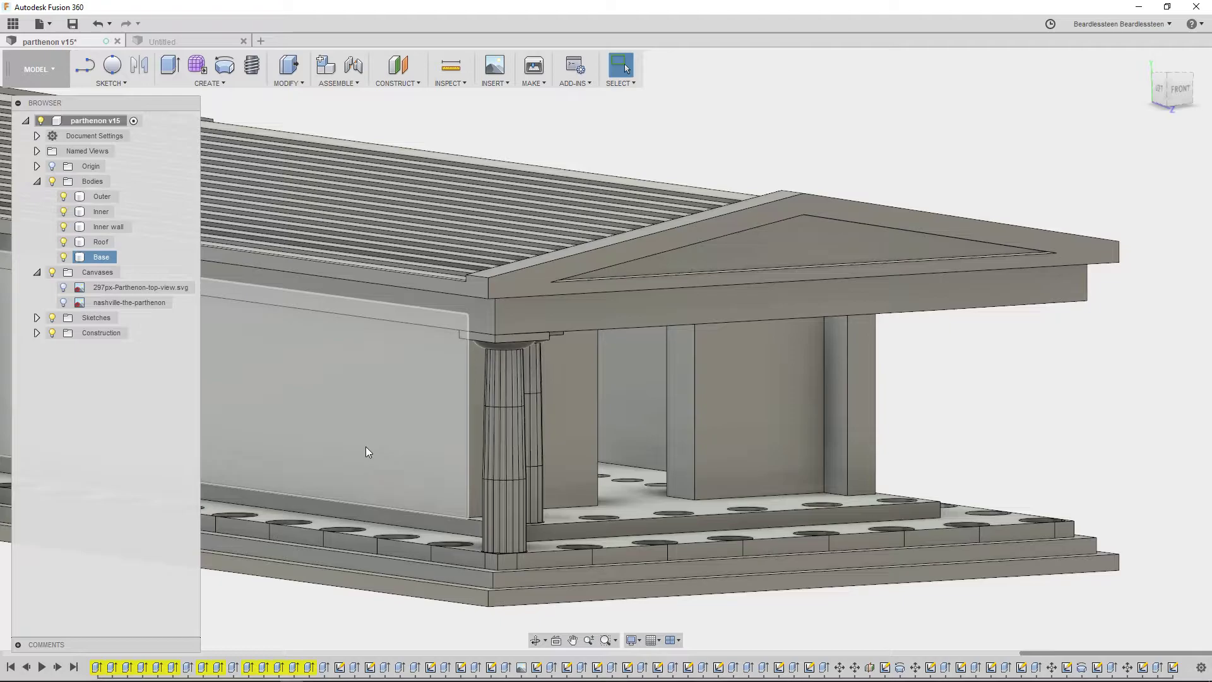
Step: Inspect the tapered shafts and capitals of the Outer and Inner columns up close in the front view
click(508, 410)
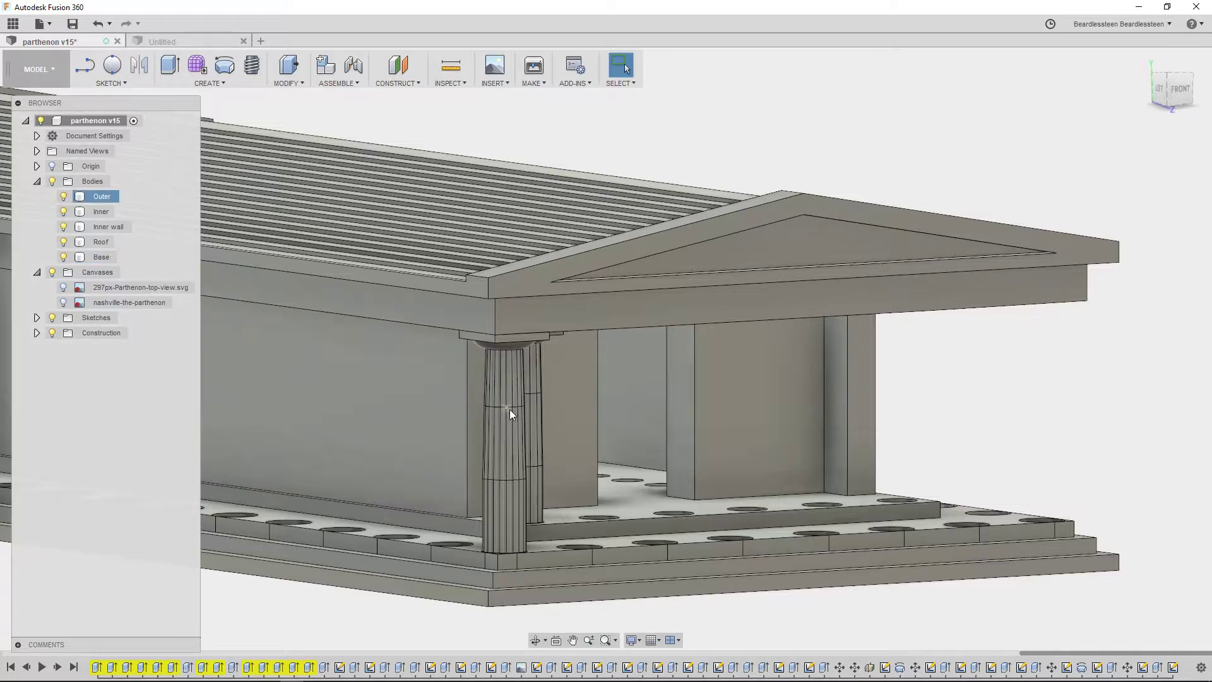
scroll(509, 409, up, 5)
click(1171, 96)
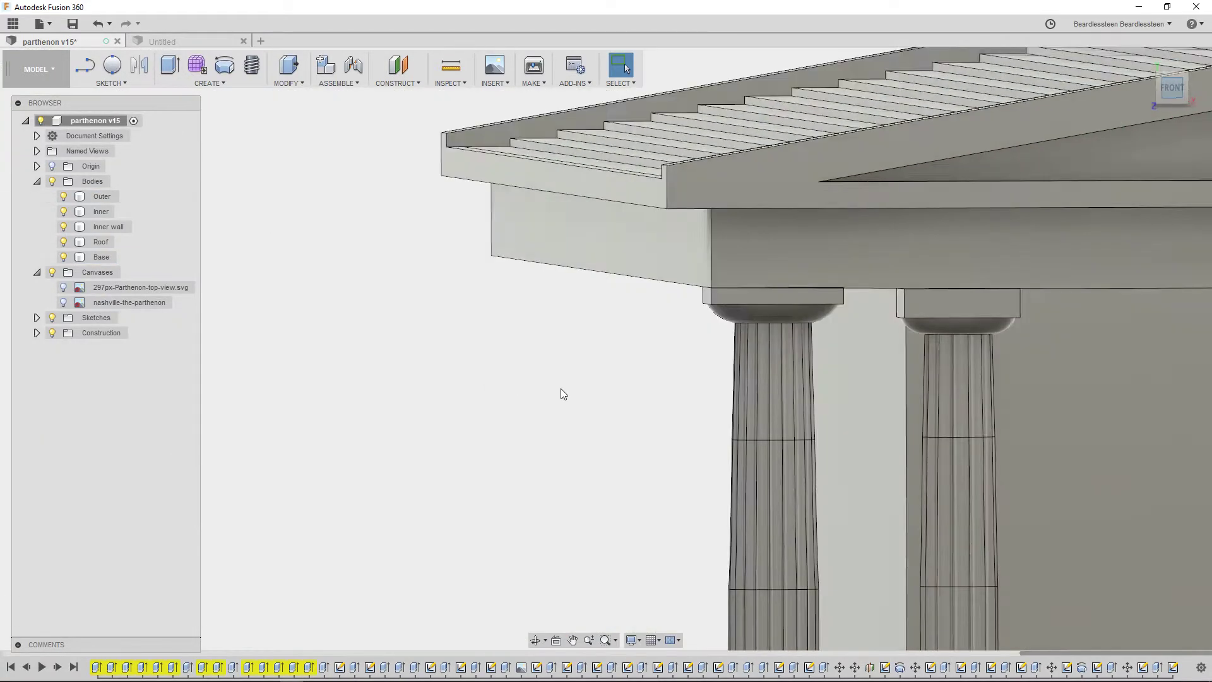
middle_drag(618, 274, 554, 240)
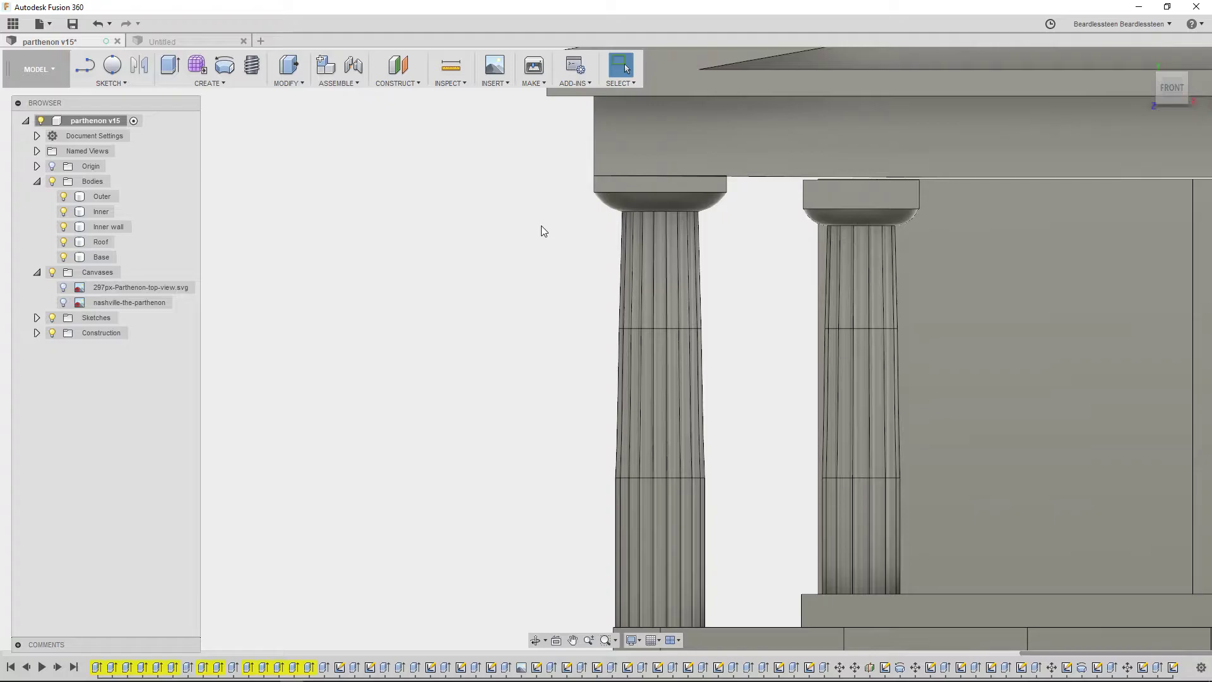
middle_drag(525, 223, 426, 4)
Step: Sketch a circle on the underside of the base, near its front corner below the Inner column
scroll(464, 288, down, 4)
middle_drag(600, 481, 514, 354)
click(676, 471)
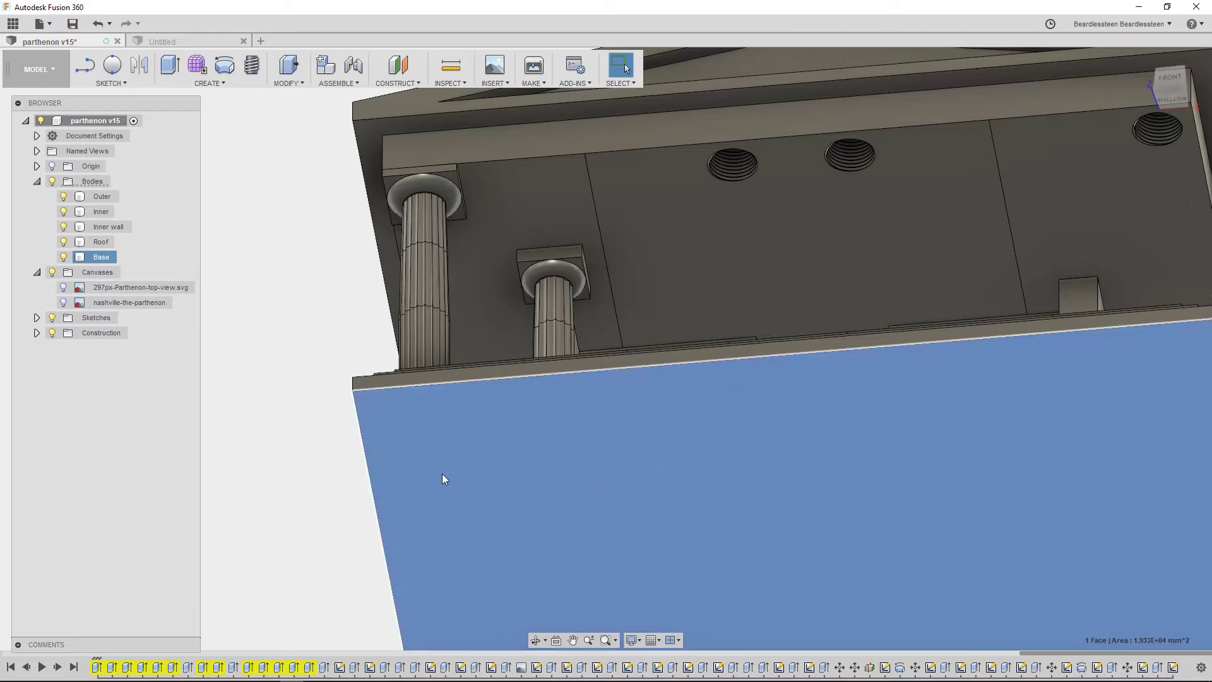
key(c)
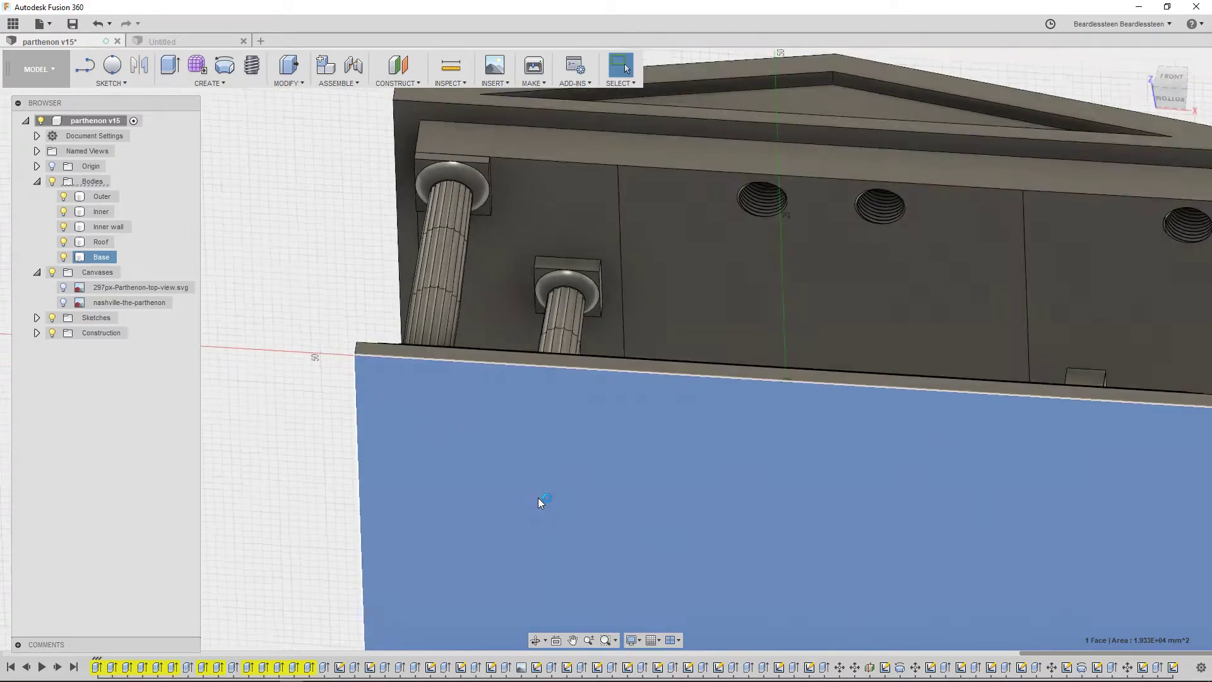
click(690, 291)
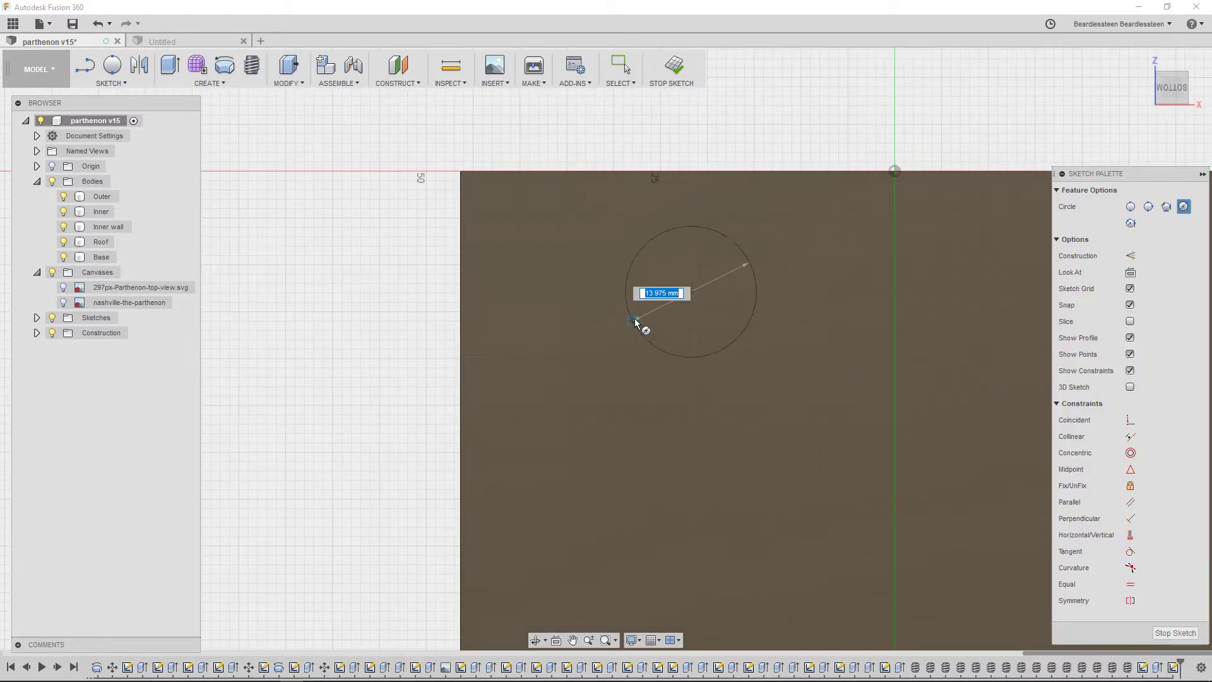
click(641, 312)
Step: Extrude both halves of the circle 11 mm downward from the base as a new body
key(e)
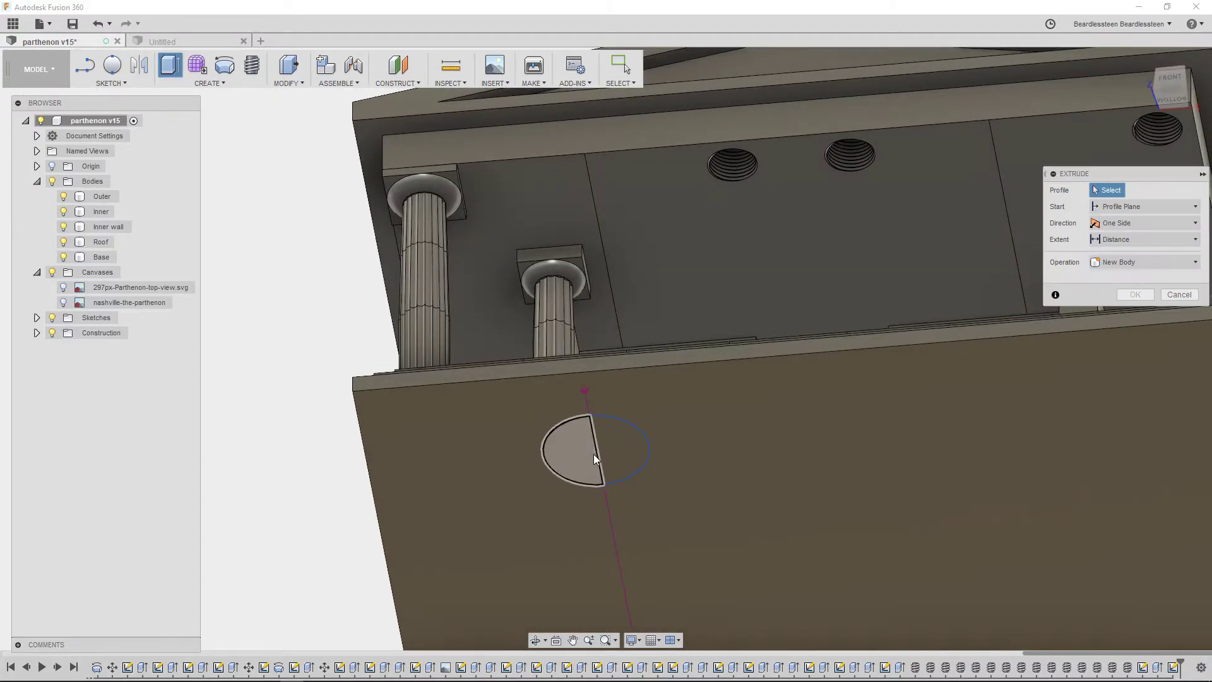
click(614, 448)
click(588, 456)
drag(569, 462, 579, 516)
middle_drag(580, 516, 519, 373)
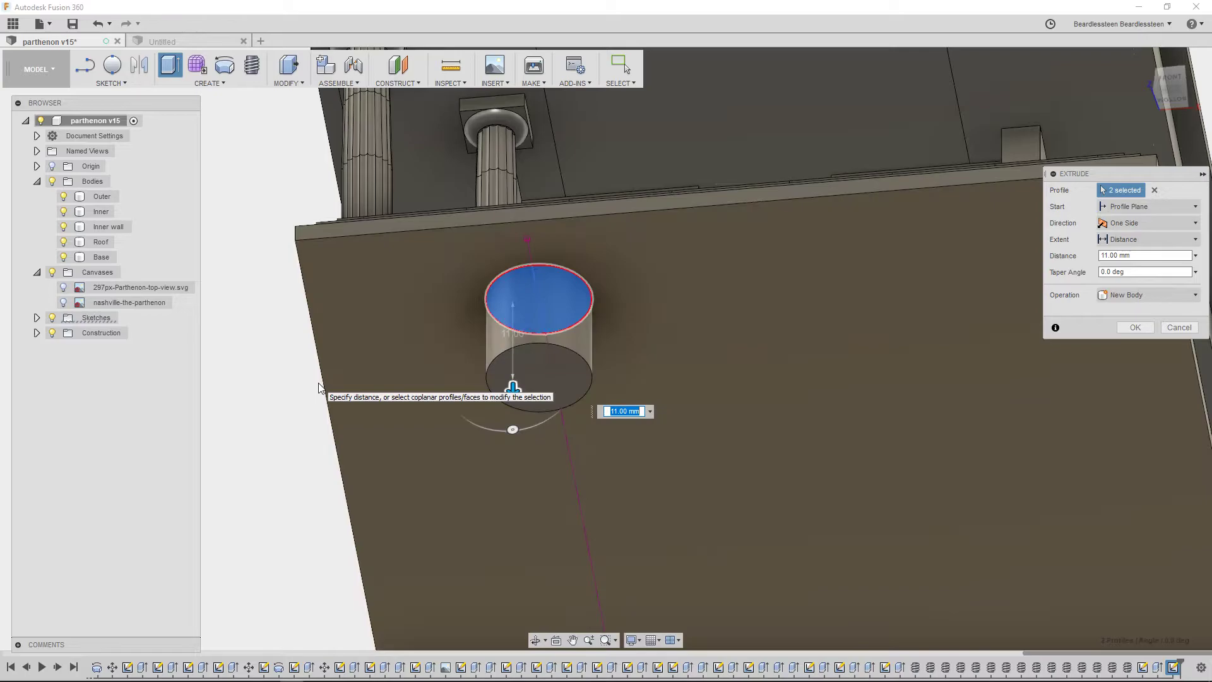
key(Return)
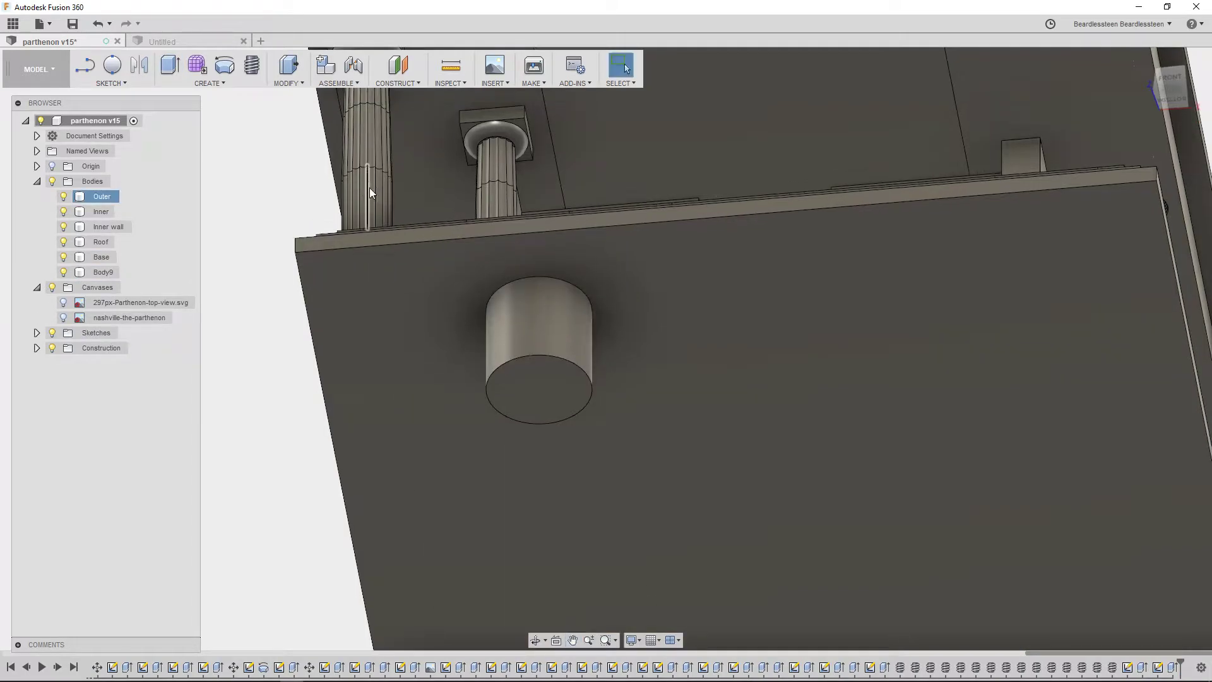
Step: Extrude the cylinder's lower end face 30 mm with a -10 degree taper, joined to the cylinder
key(e)
click(525, 404)
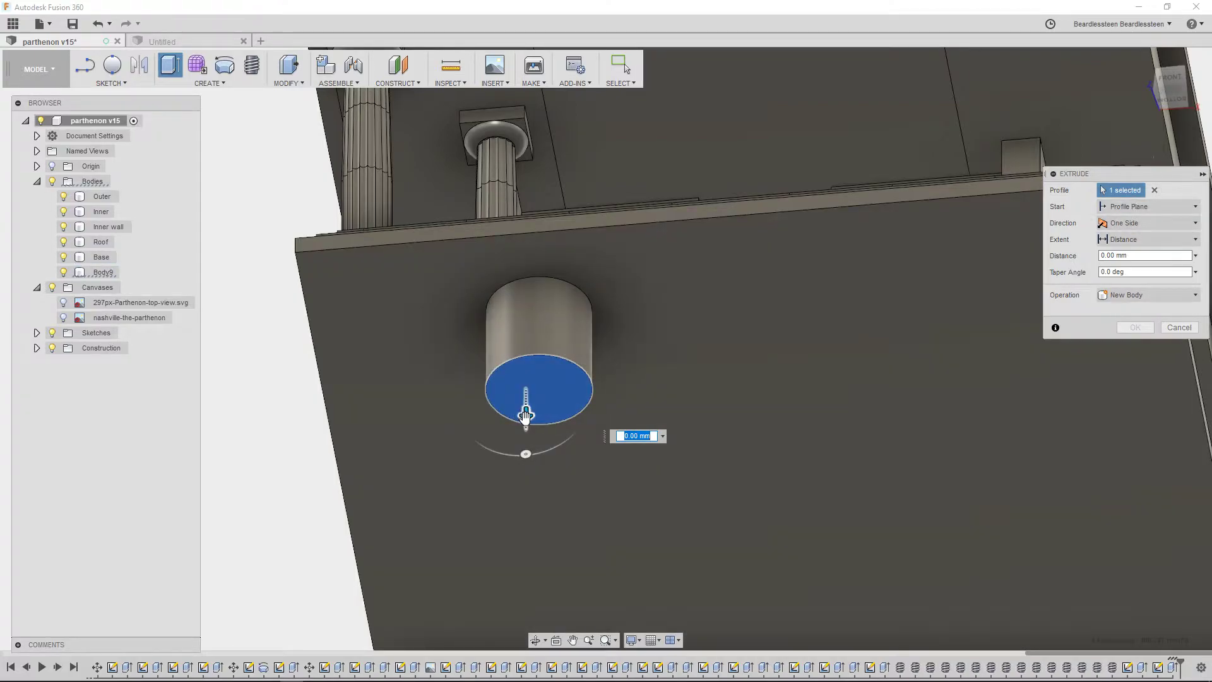
mouse_move(525, 415)
mouse_down()
mouse_move(526, 427)
mouse_move(550, 412)
mouse_move(526, 428)
mouse_up()
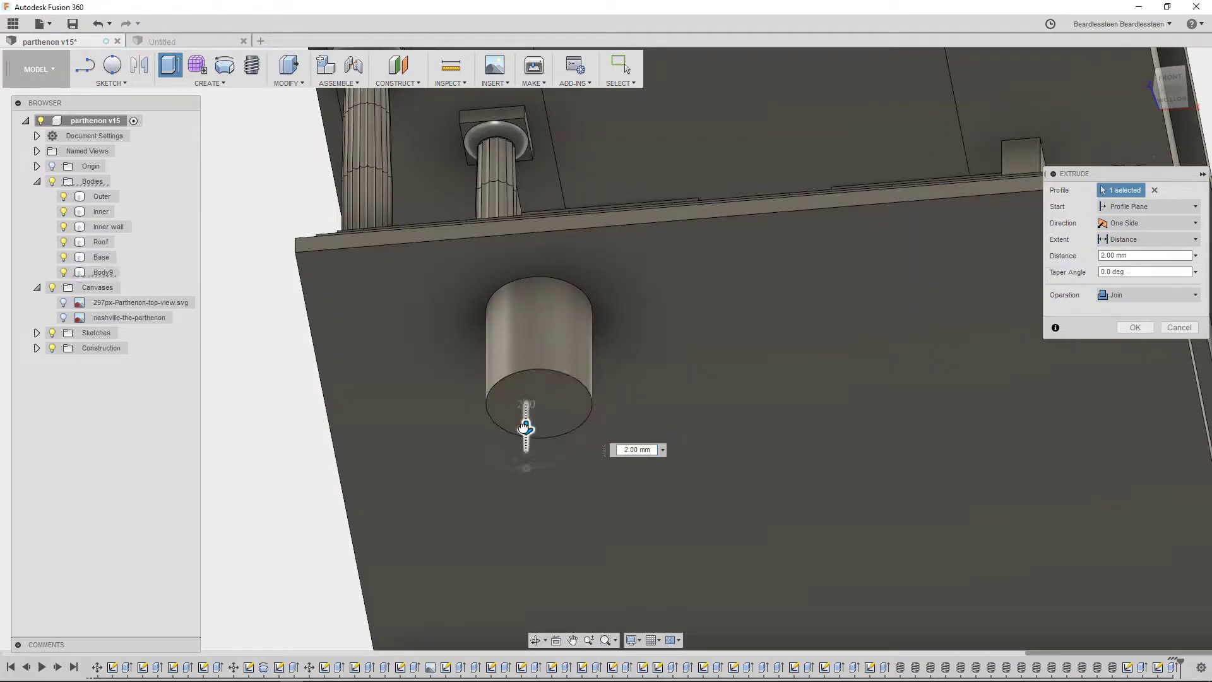
click(1102, 272)
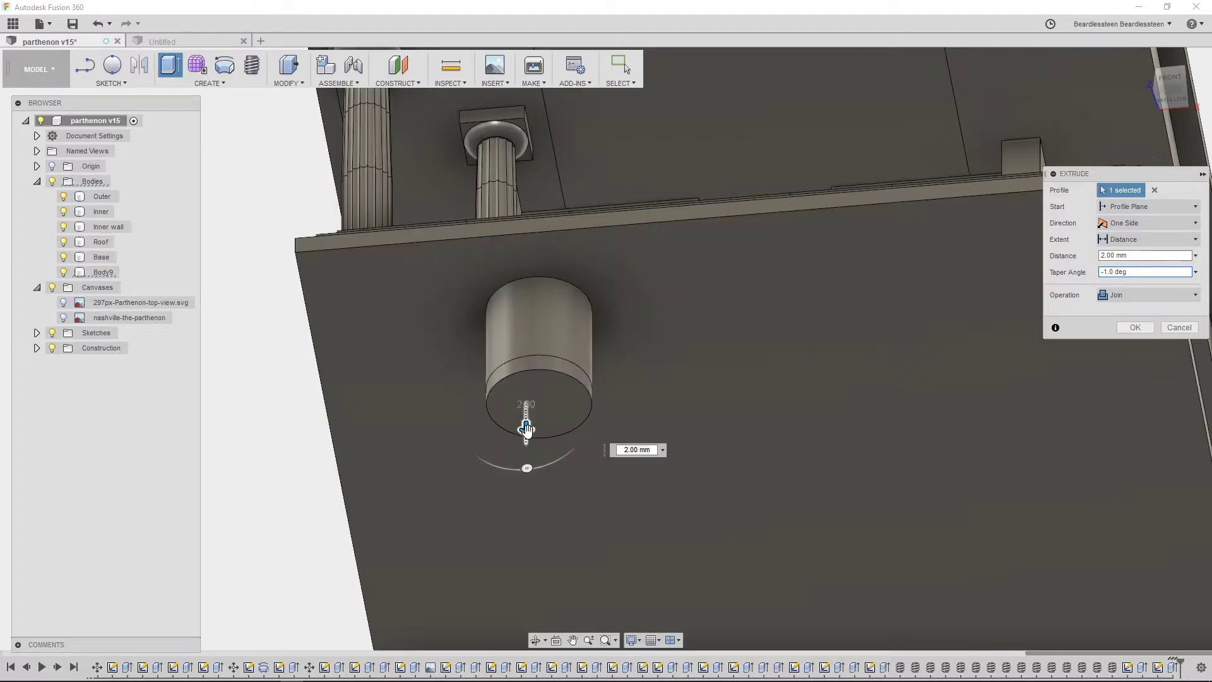
drag(527, 429, 548, 643)
scroll(362, 486, down, 5)
middle_drag(312, 393, 356, 381)
drag(1101, 273, 1151, 275)
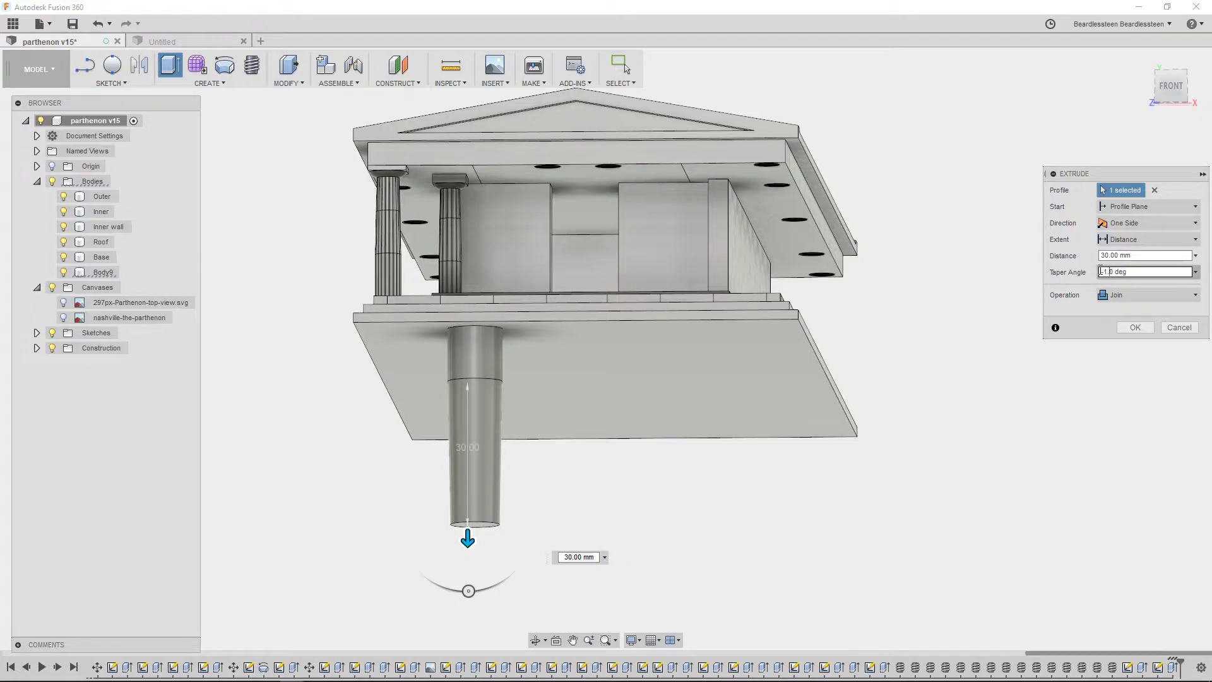
text(-10)
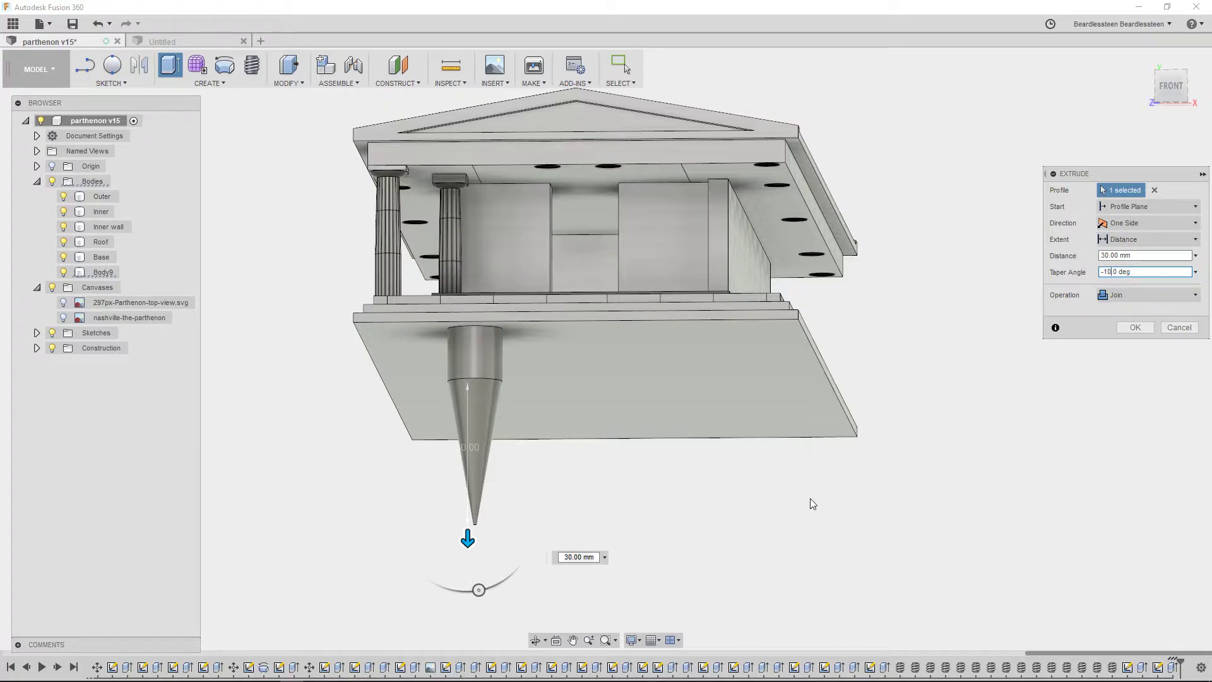
key(Return)
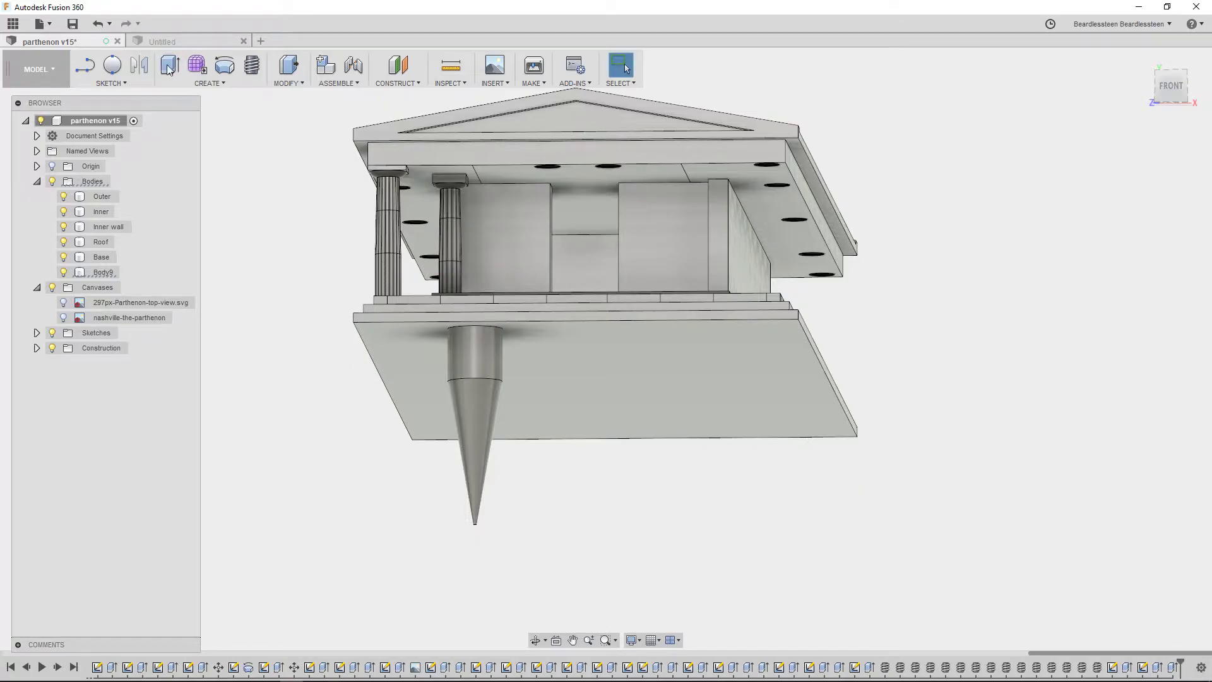
Step: Undo the tapered and straight extrusions under the base and bring the roof into view
shift+middle_drag(299, 314, 309, 312)
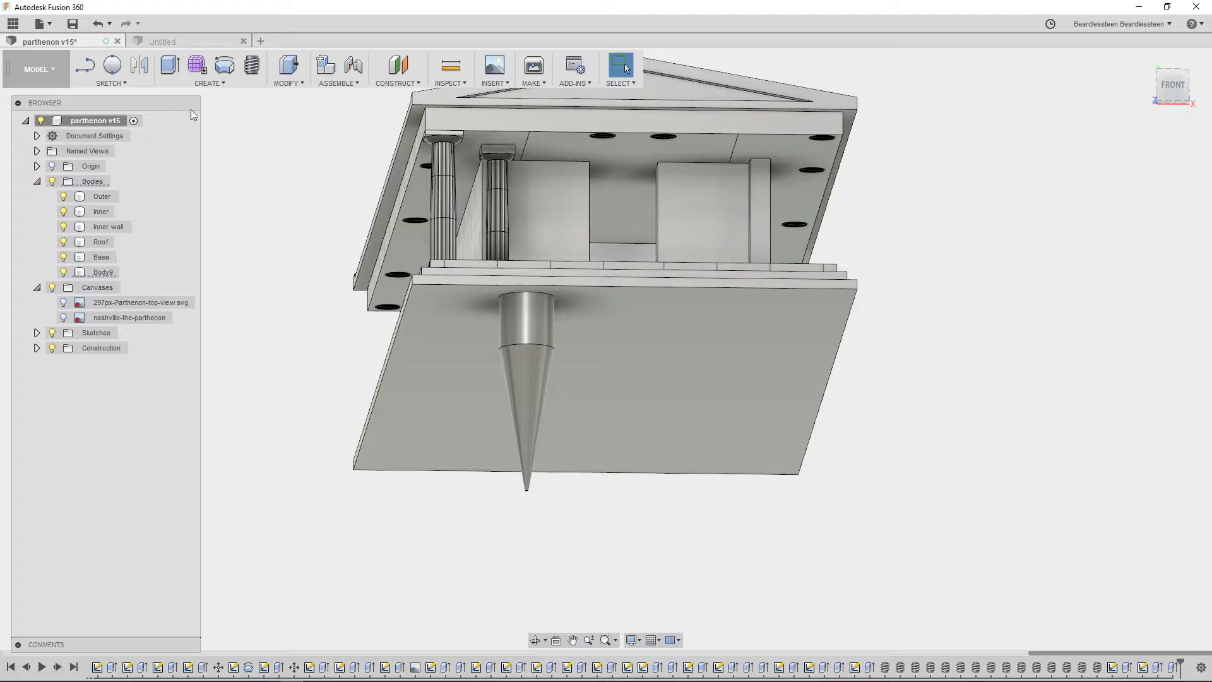
click(98, 23)
click(98, 23)
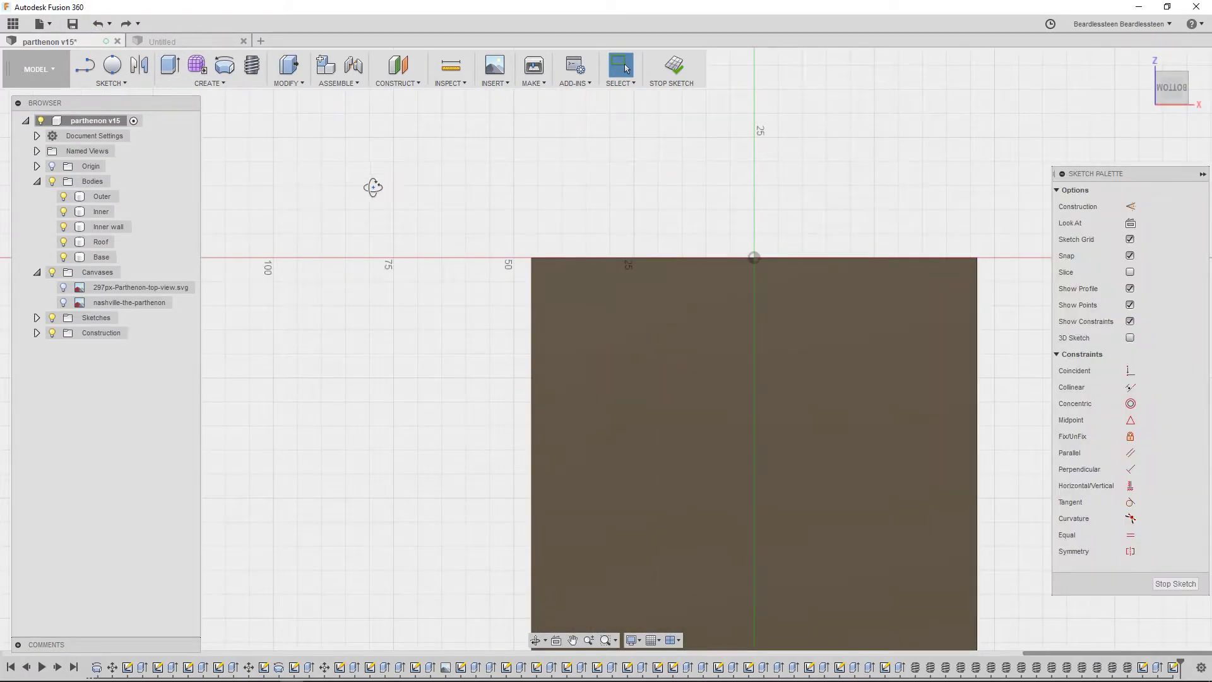
shift+middle_drag(371, 182, 374, 268)
middle_drag(419, 188, 419, 466)
shift+middle_drag(406, 379, 658, 283)
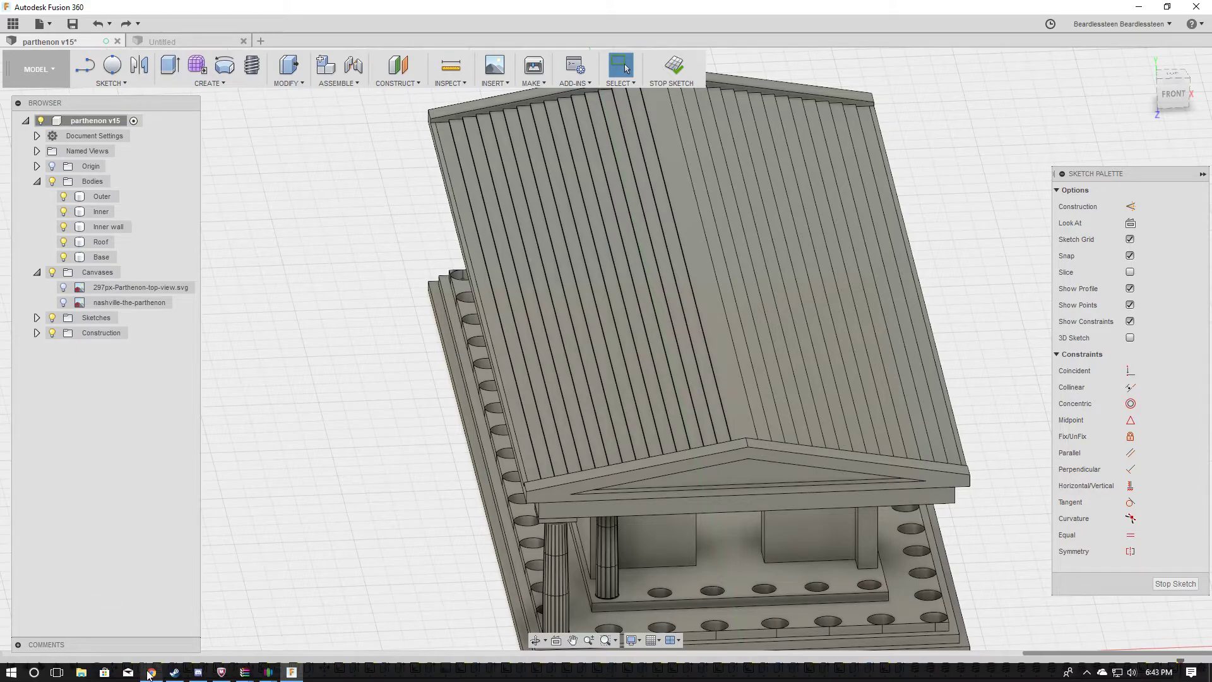
Step: Switch to Chrome and examine the GrabCAD, archaeology, DeviantArt and Science Photo Library images of the parthenon's roof
click(152, 671)
click(986, 9)
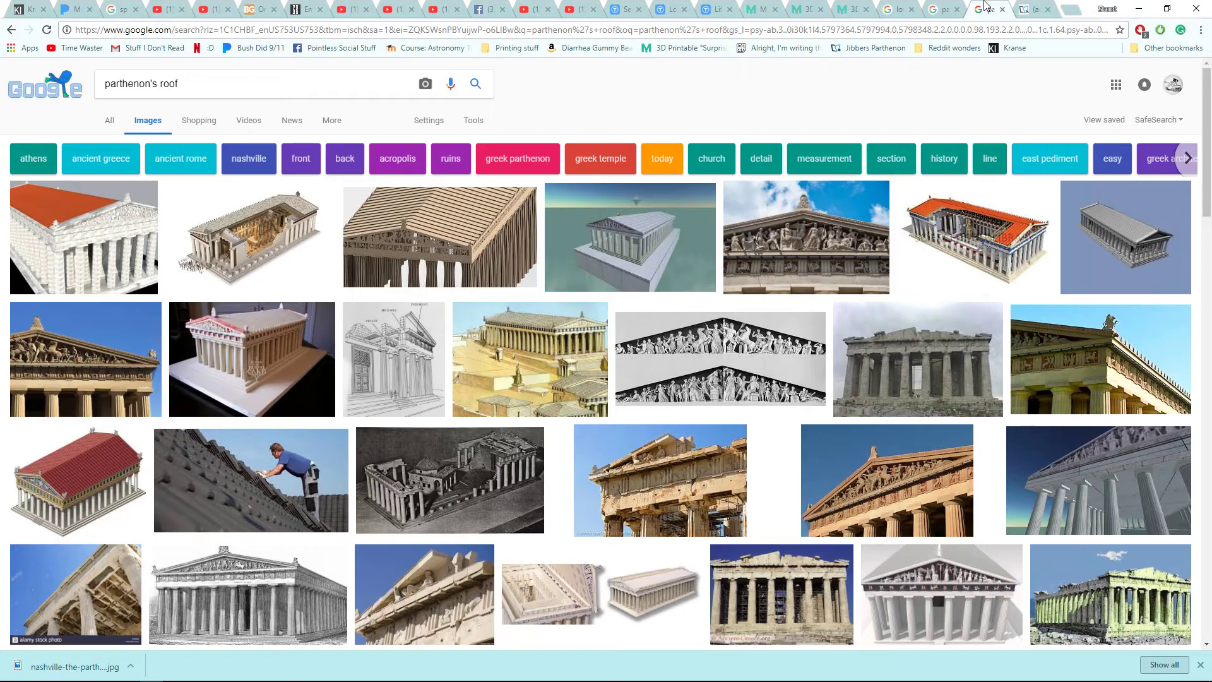
click(441, 220)
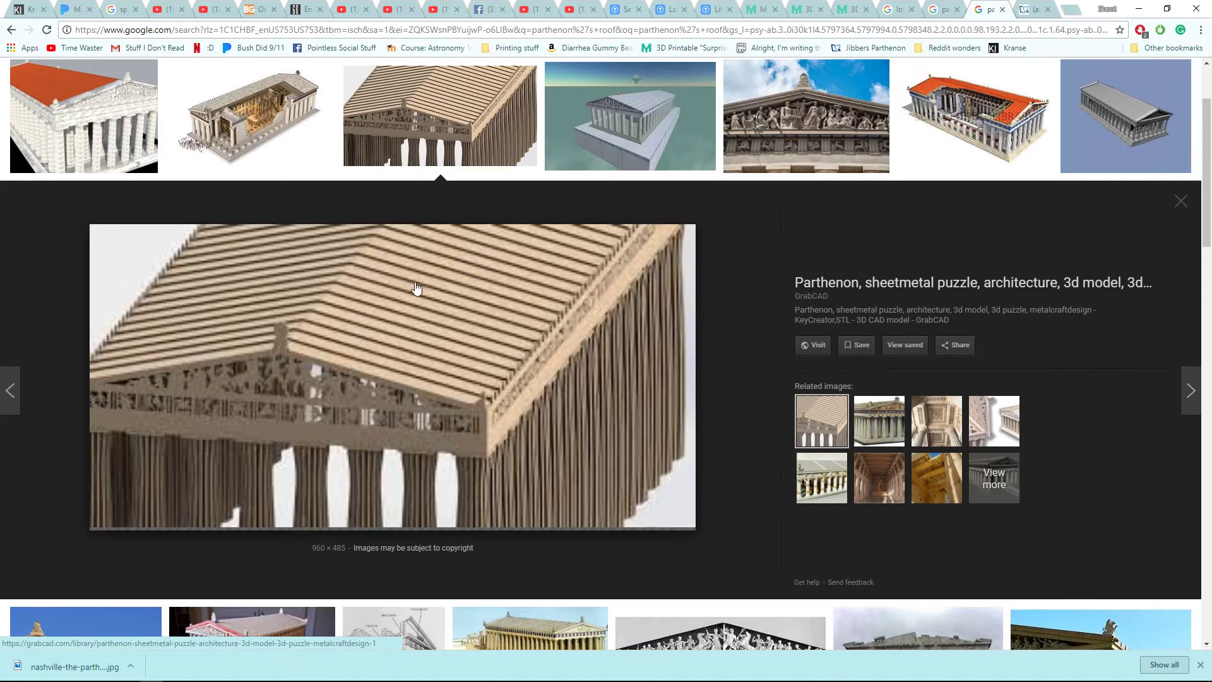
click(82, 120)
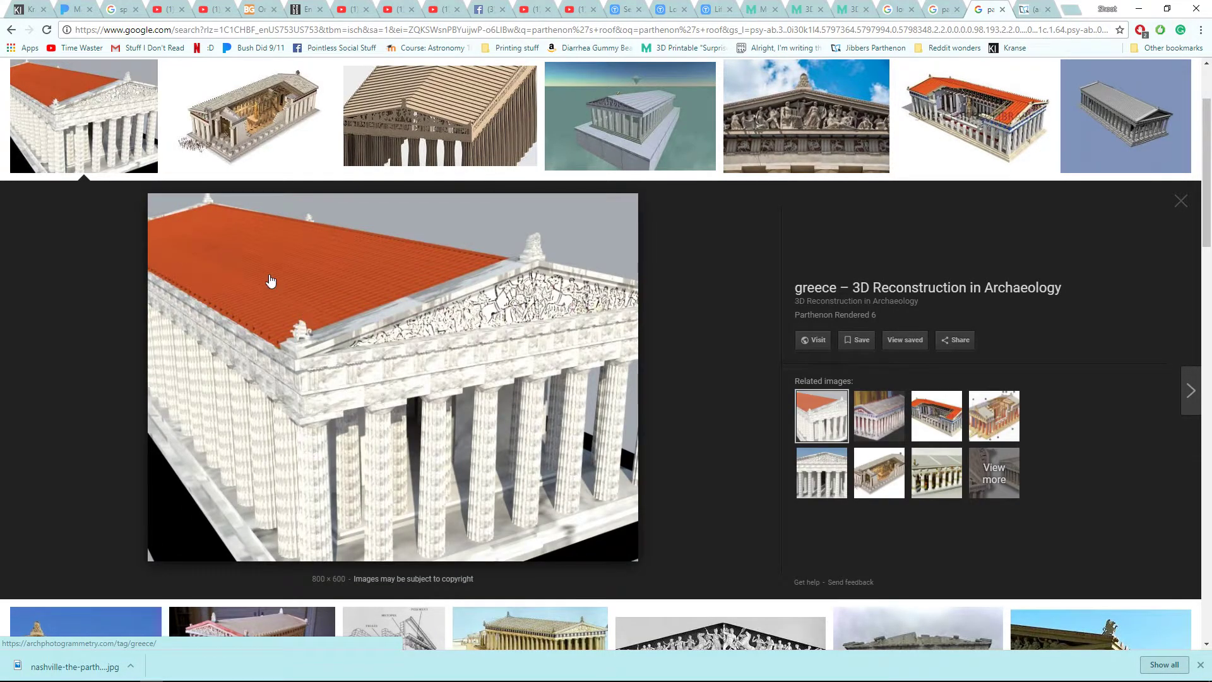
click(619, 111)
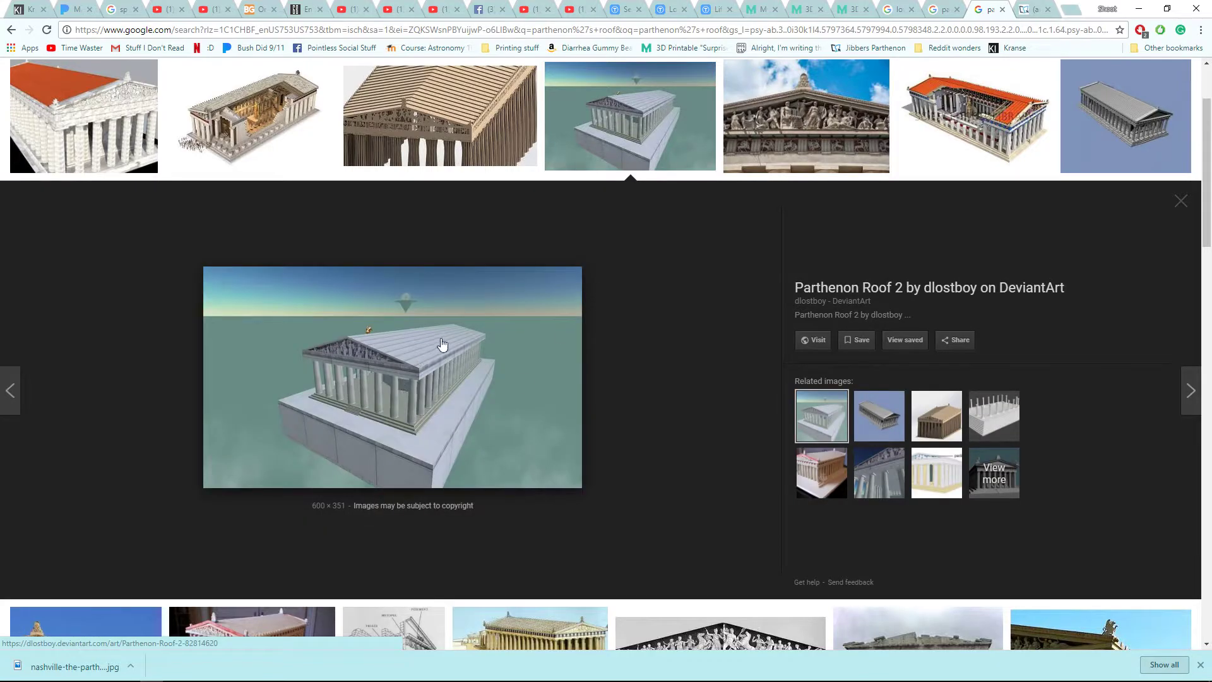
click(975, 120)
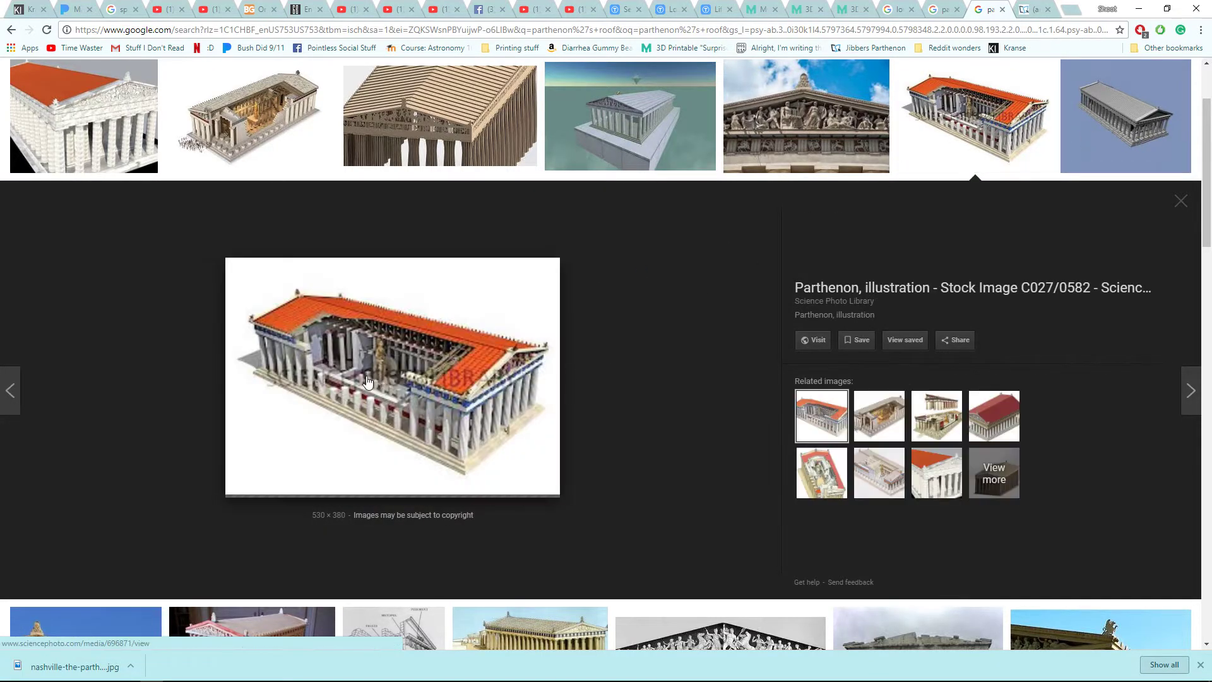
Step: Examine the roof in the East Metopes of Parthenon image further down the results, and return to Fusion 360
scroll(530, 429, down, 4)
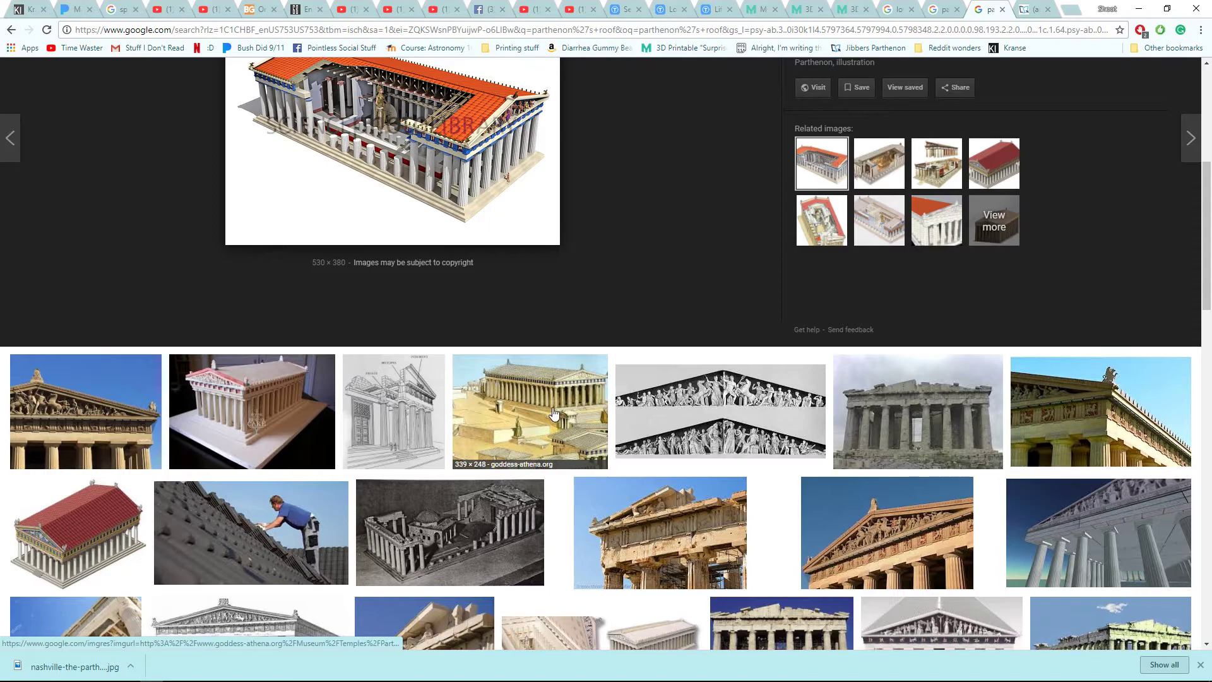
scroll(552, 413, down, 2)
scroll(553, 411, down, 2)
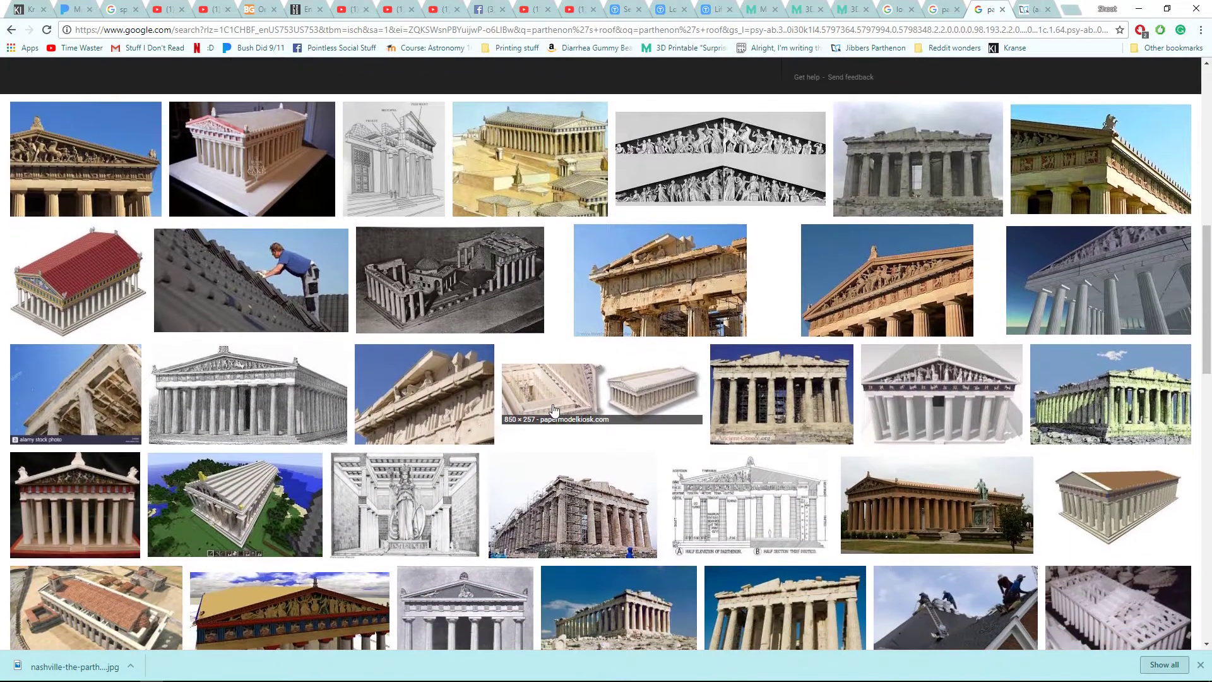
click(926, 356)
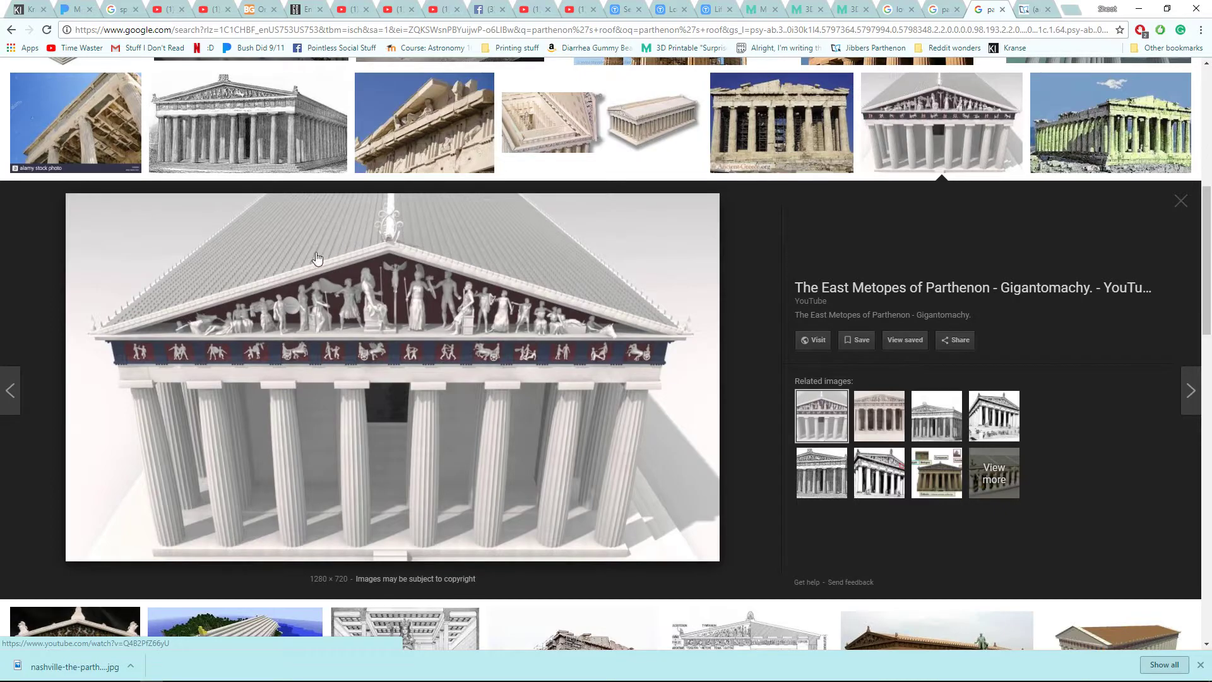
mouse_move(337, 675)
mouse_move(291, 670)
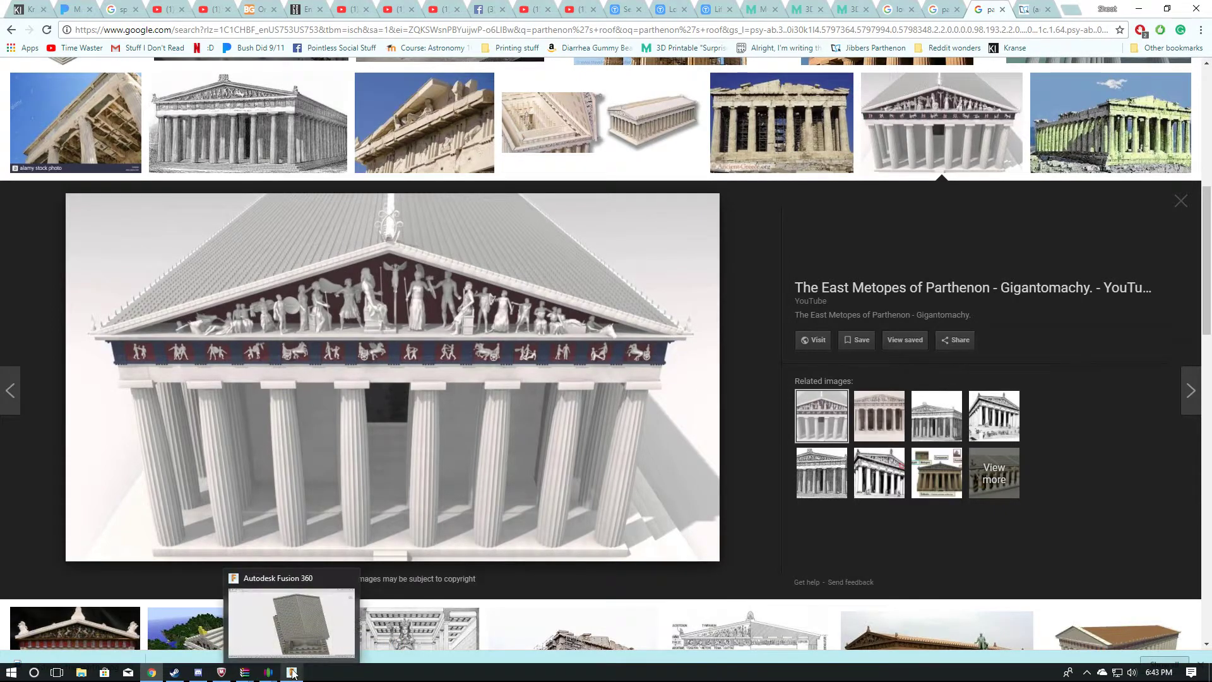
click(290, 631)
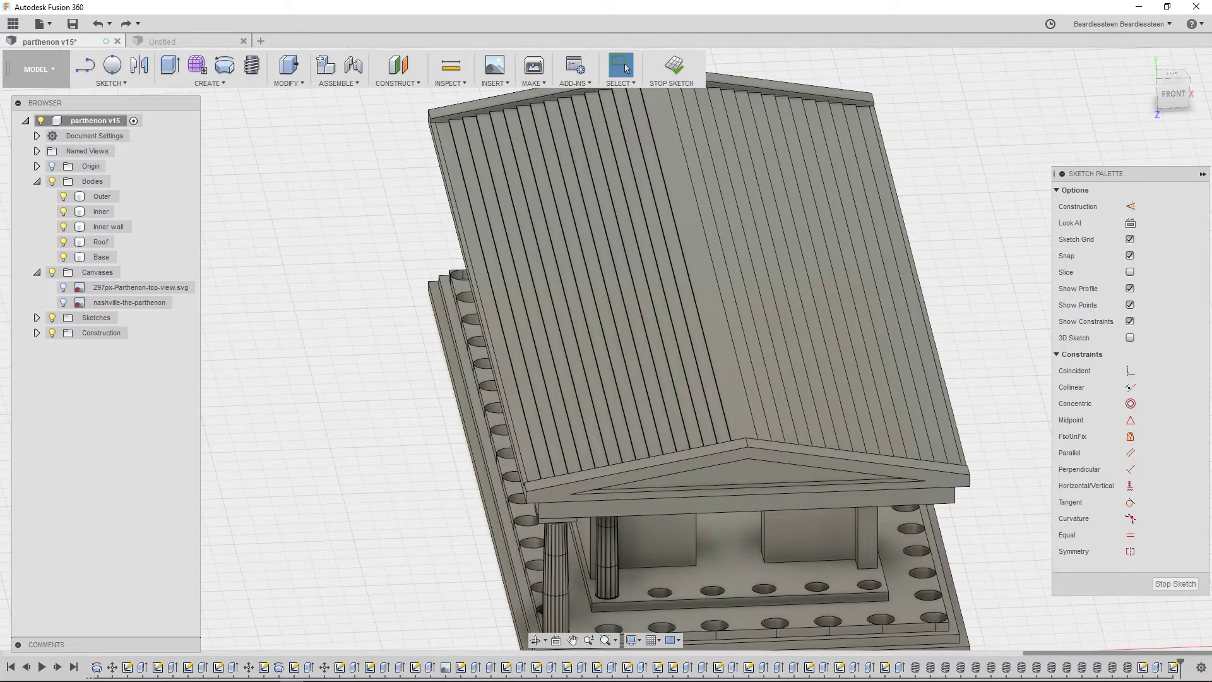
Step: Return to Chrome, reopen the GrabCAD sheetmetal puzzle roof image and browse more of the image results
click(151, 673)
scroll(404, 265, up, 8)
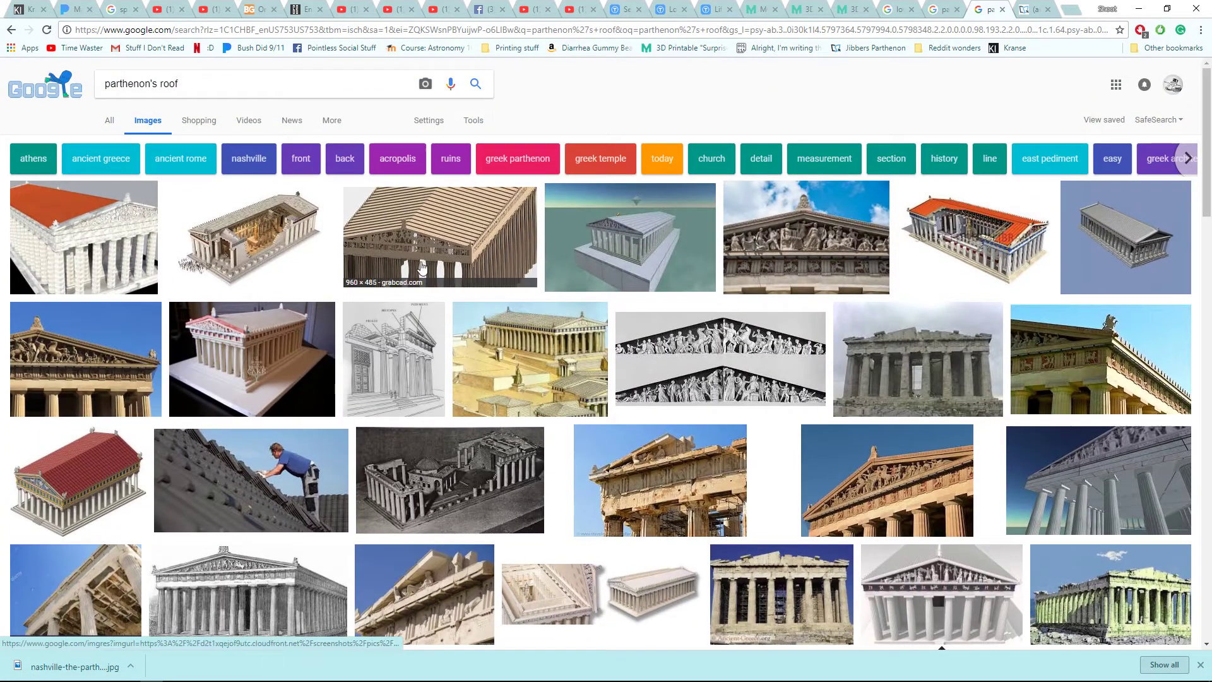
click(422, 268)
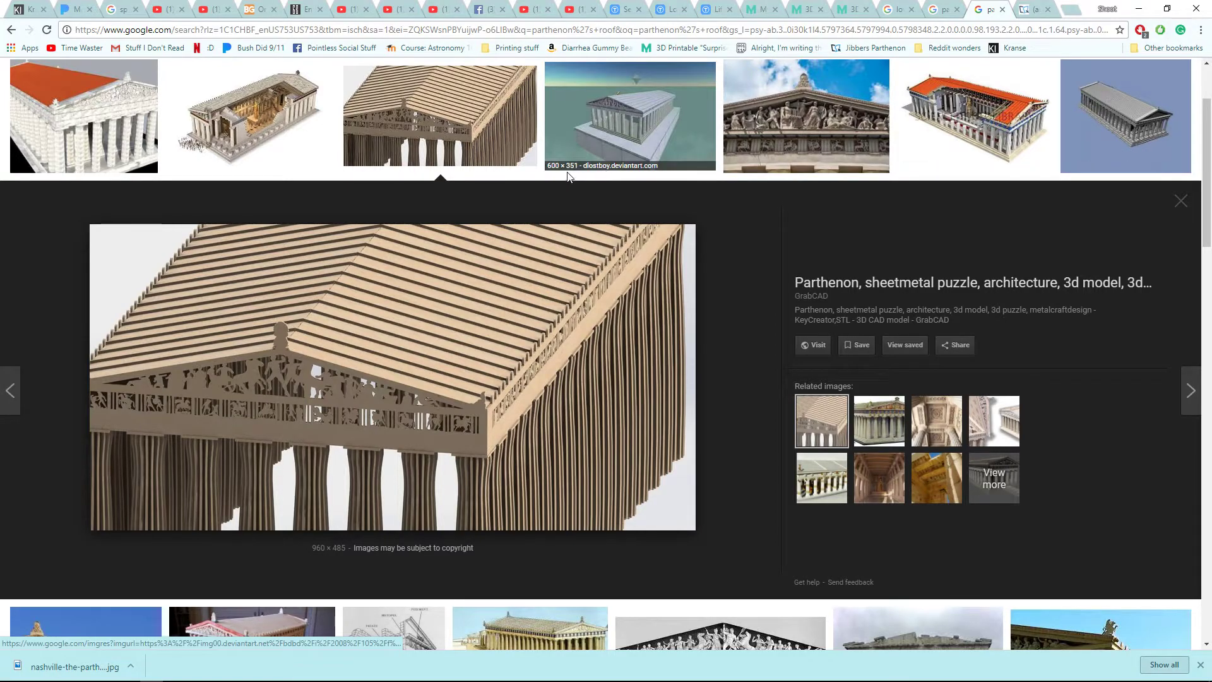
scroll(530, 189, down, 5)
scroll(439, 247, down, 4)
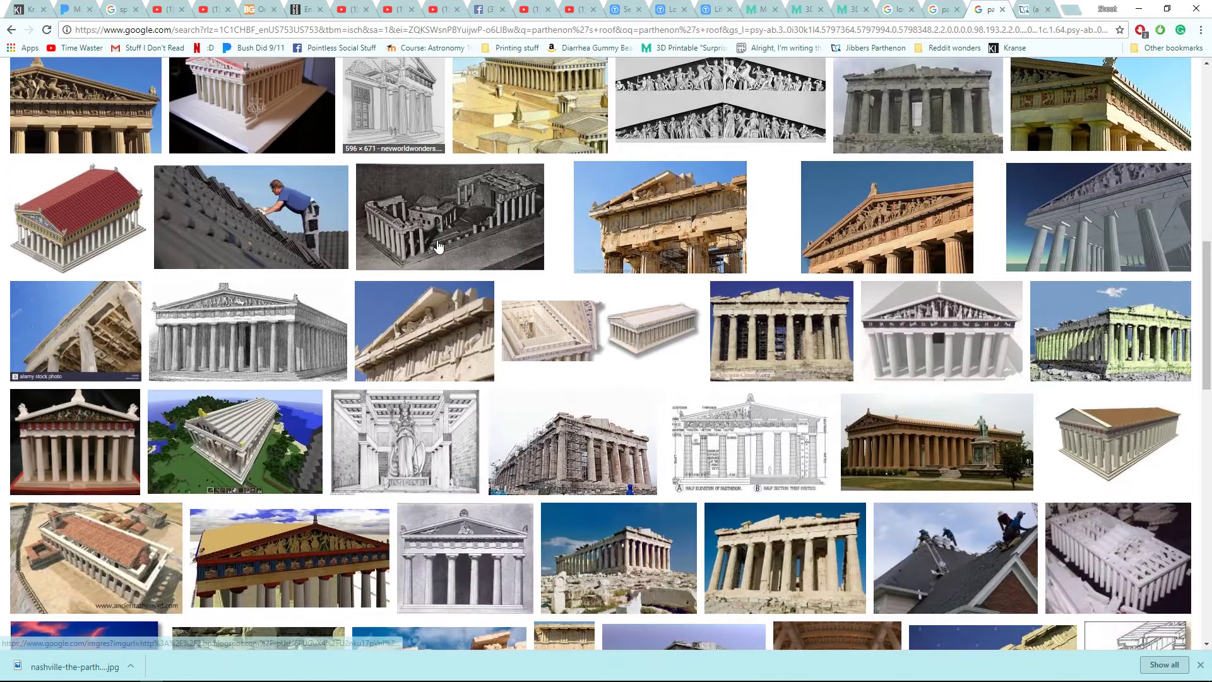
scroll(439, 246, down, 2)
scroll(438, 246, down, 4)
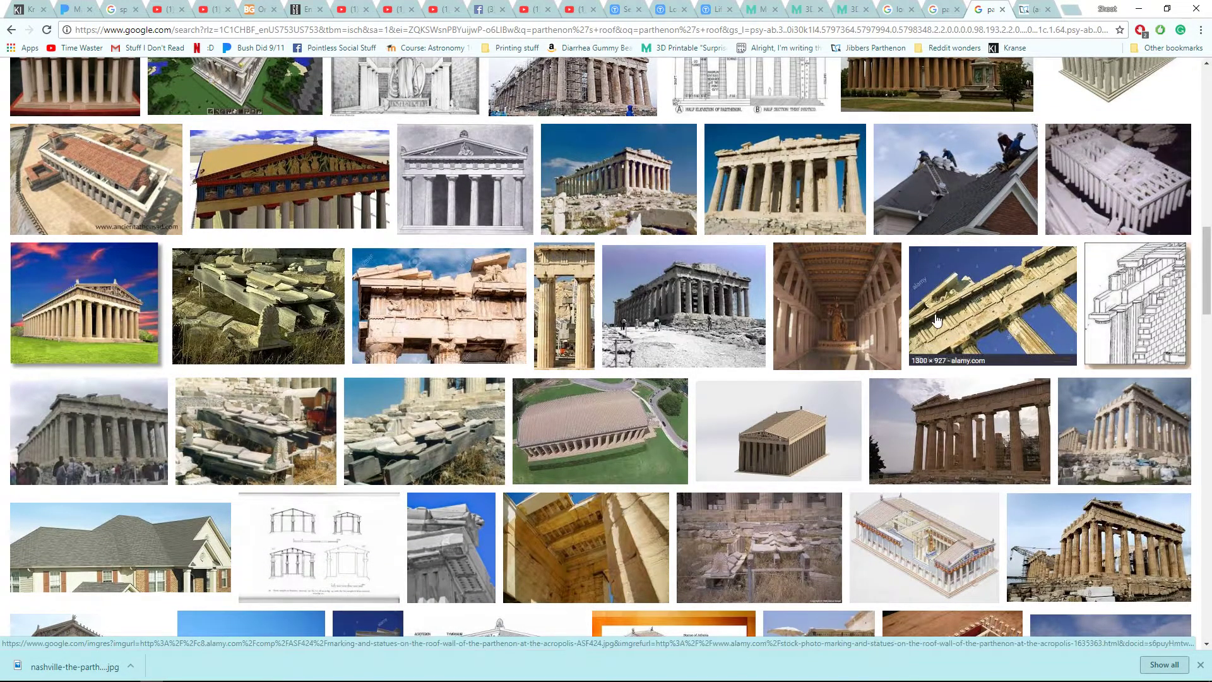
Step: View the Canadian Museum of History interior image and the aerial drone images of the Nashville Parthenon
click(788, 338)
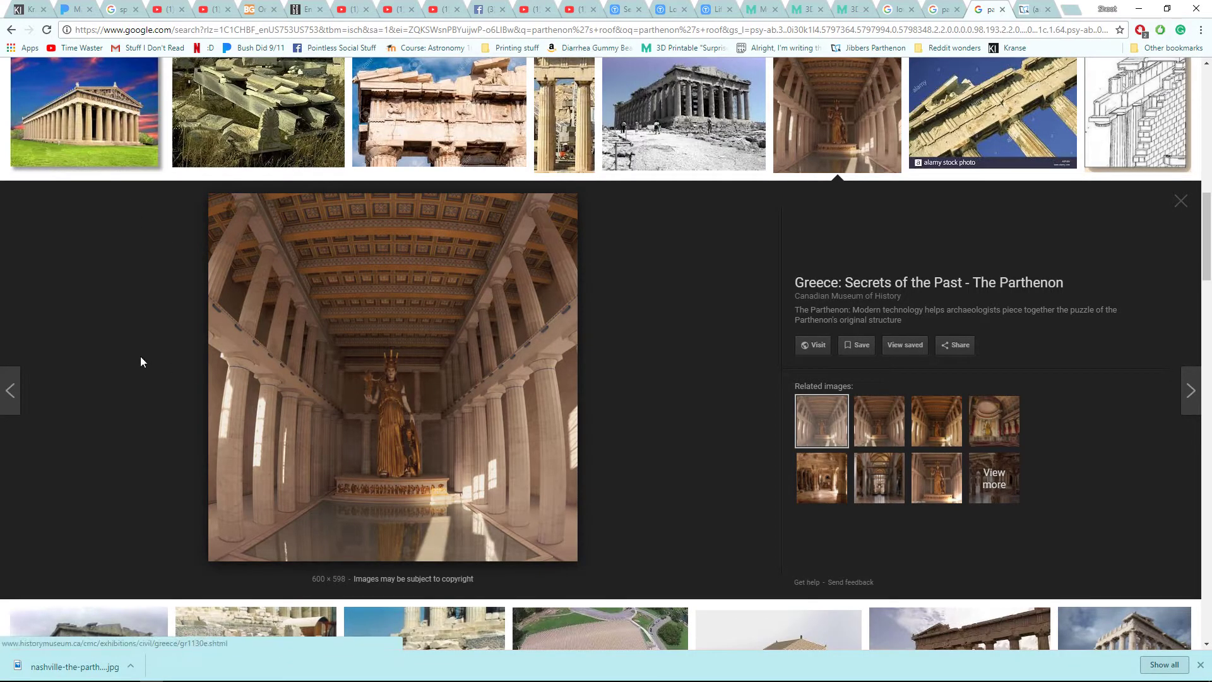
scroll(141, 360, down, 5)
click(625, 341)
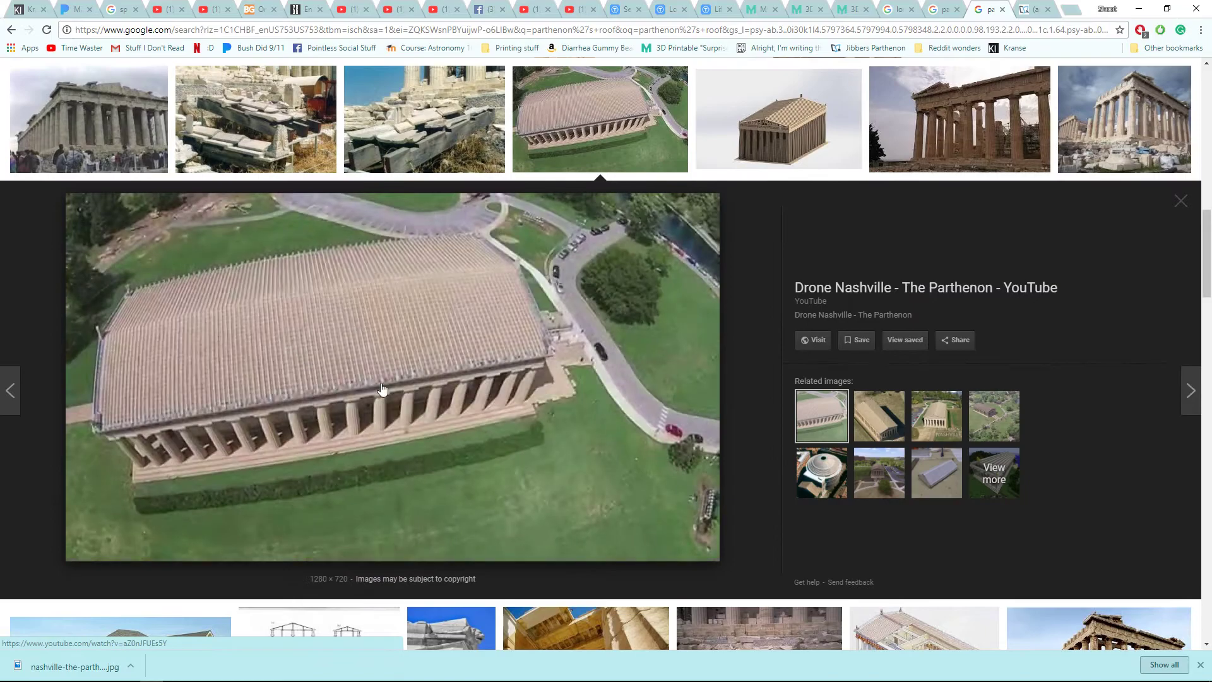
click(894, 416)
click(936, 418)
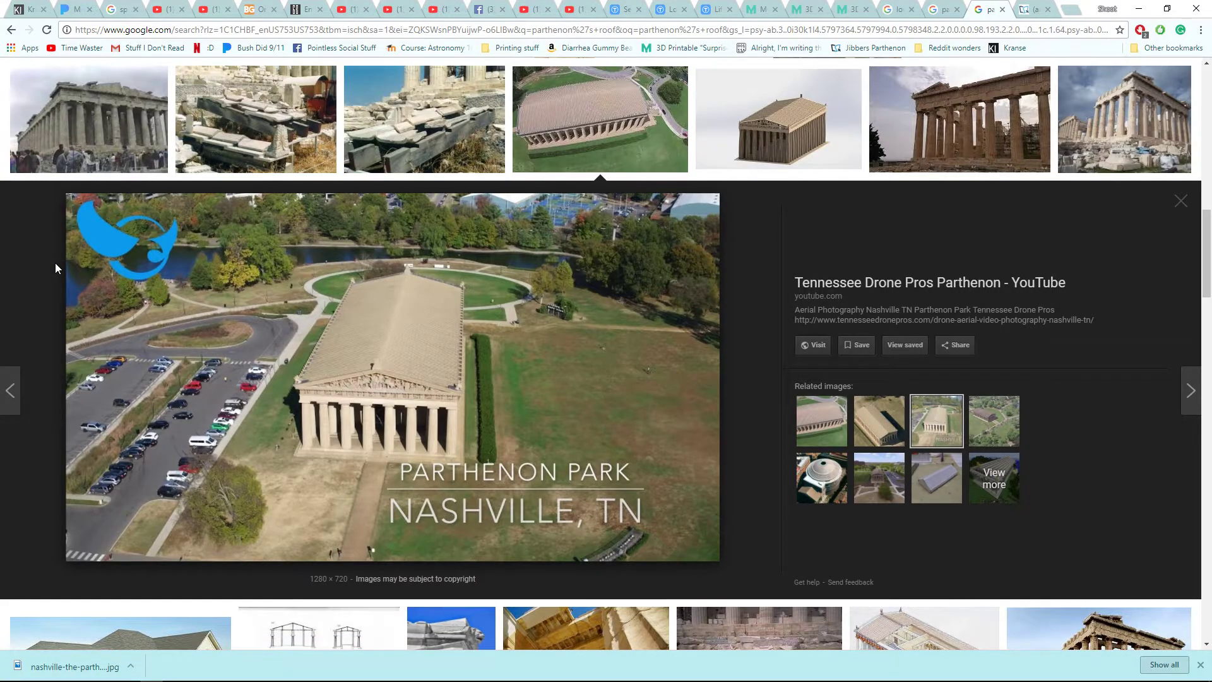
Step: Look through the remaining parthenon's roof image results for more reference views
scroll(55, 262, down, 6)
scroll(55, 263, up, 7)
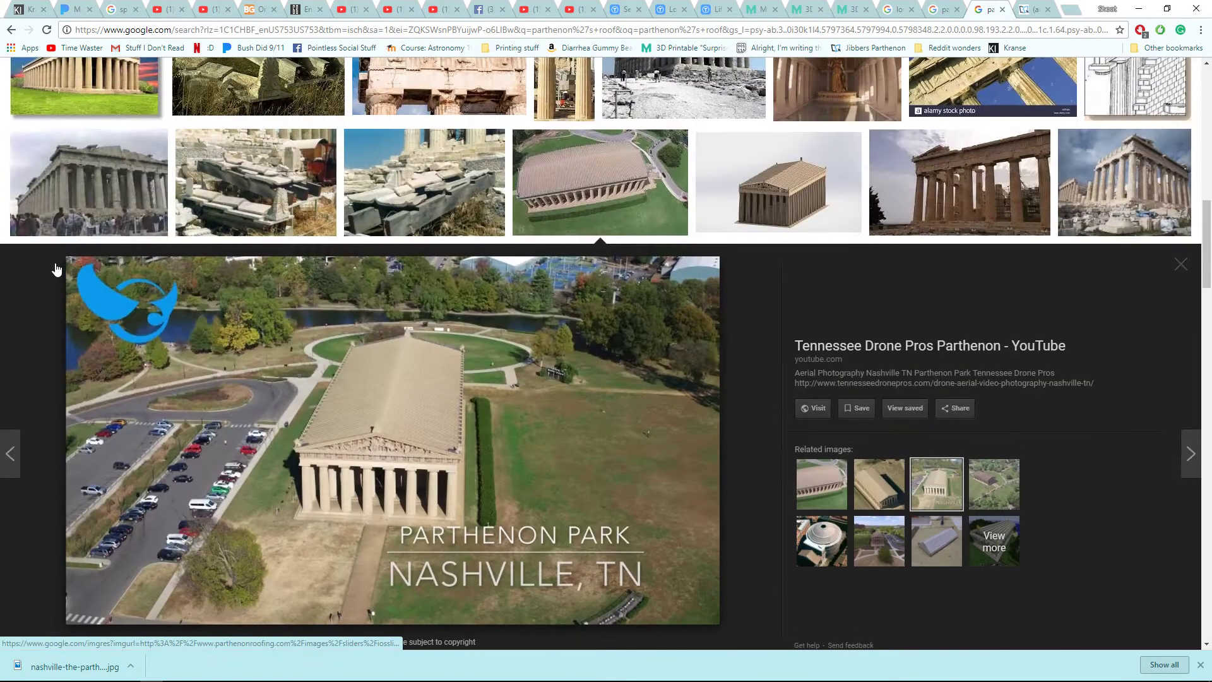
scroll(55, 267, down, 8)
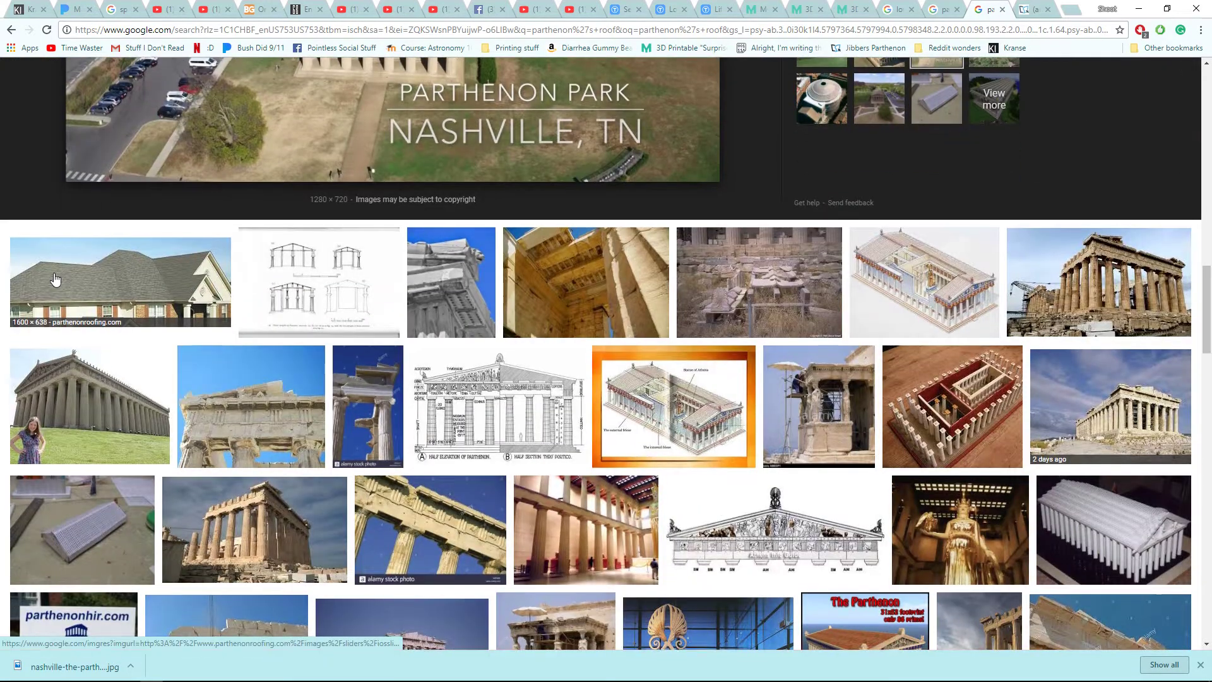
scroll(207, 289, down, 5)
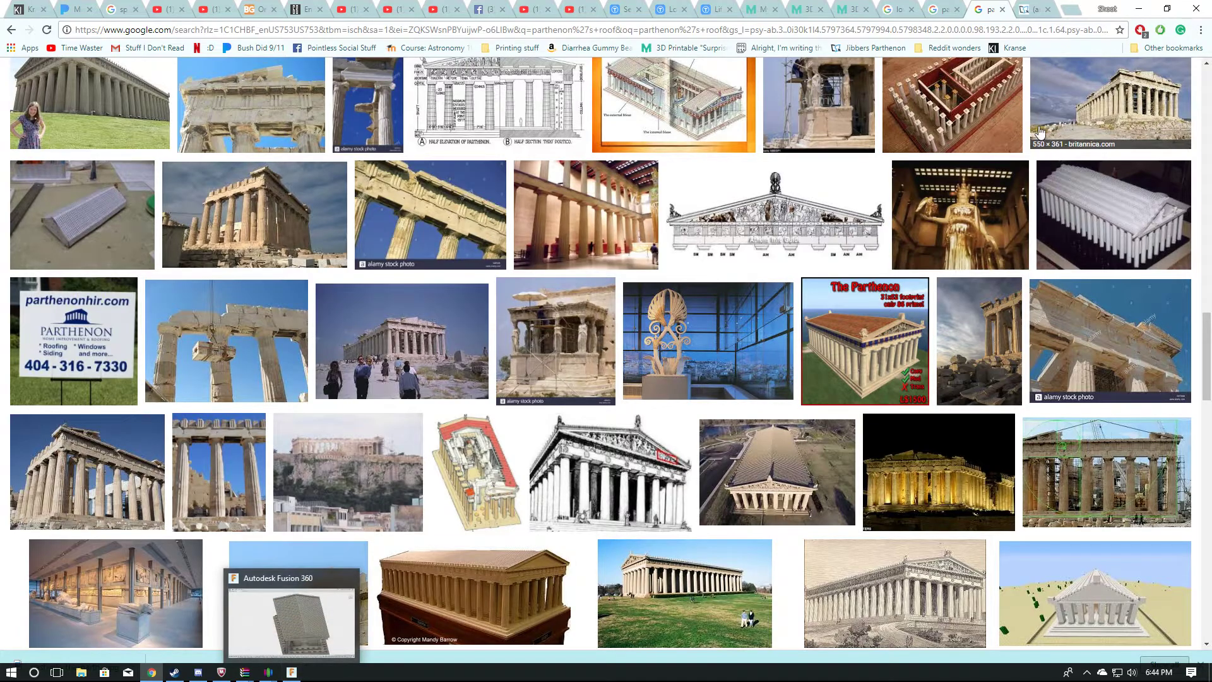
Step: Check the other Parthenon image search and the Parthenon PDF's Metopes section, and switch back to Fusion 360
click(943, 8)
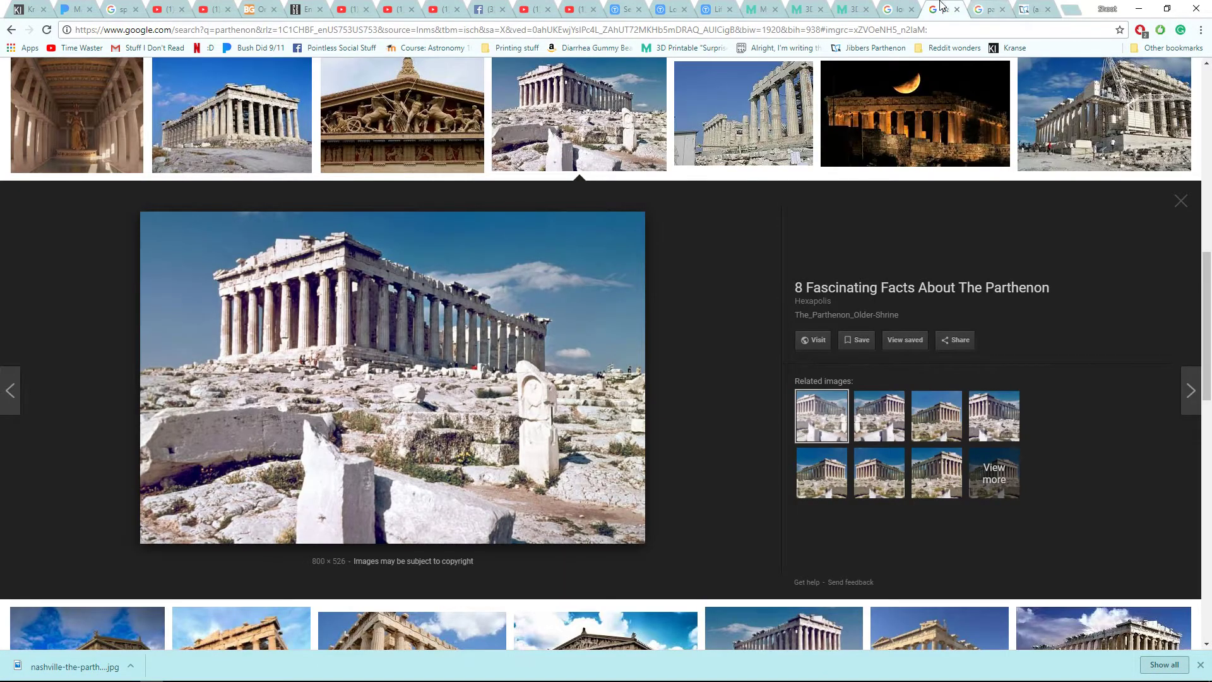
click(1028, 9)
scroll(690, 263, down, 6)
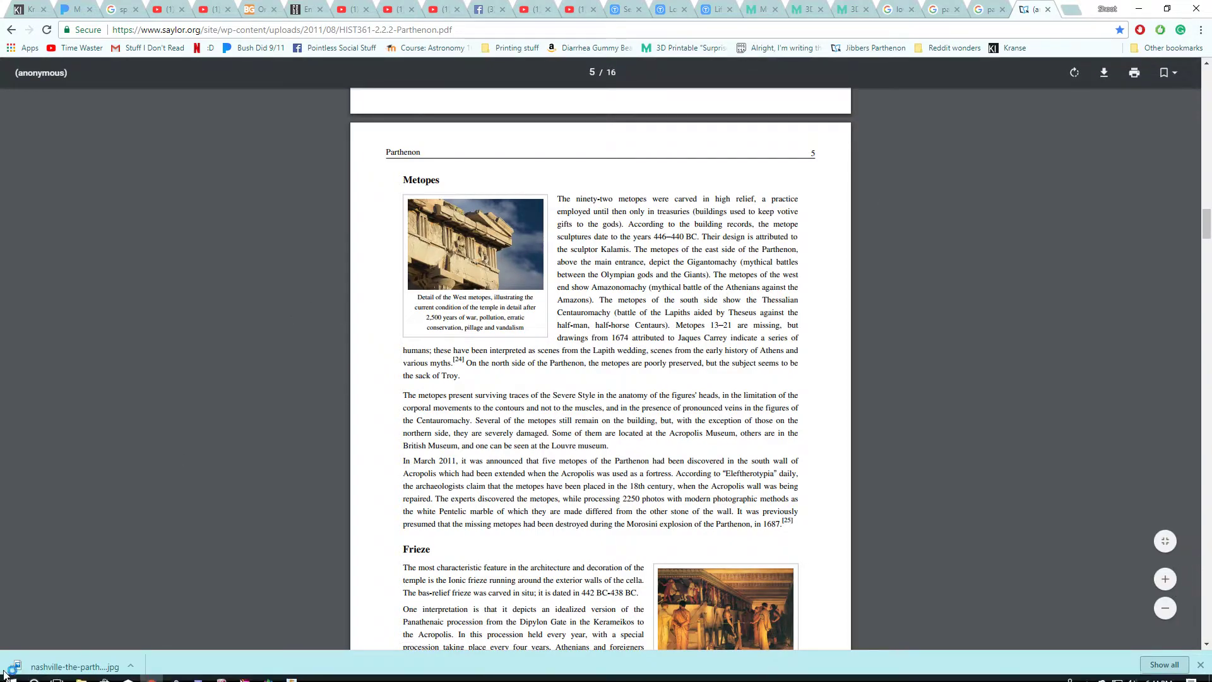
mouse_move(291, 673)
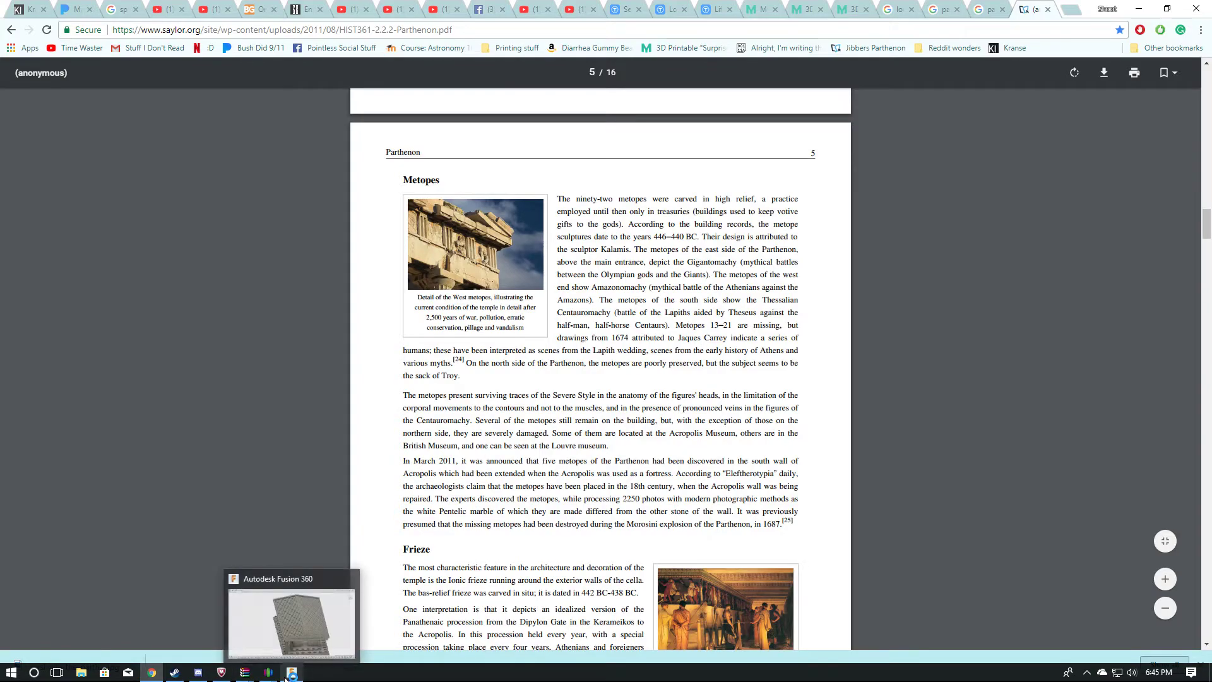
click(289, 613)
Step: Inspect the model's pediment and roof from above, from the front view and again at an angle
middle_drag(389, 487, 386, 415)
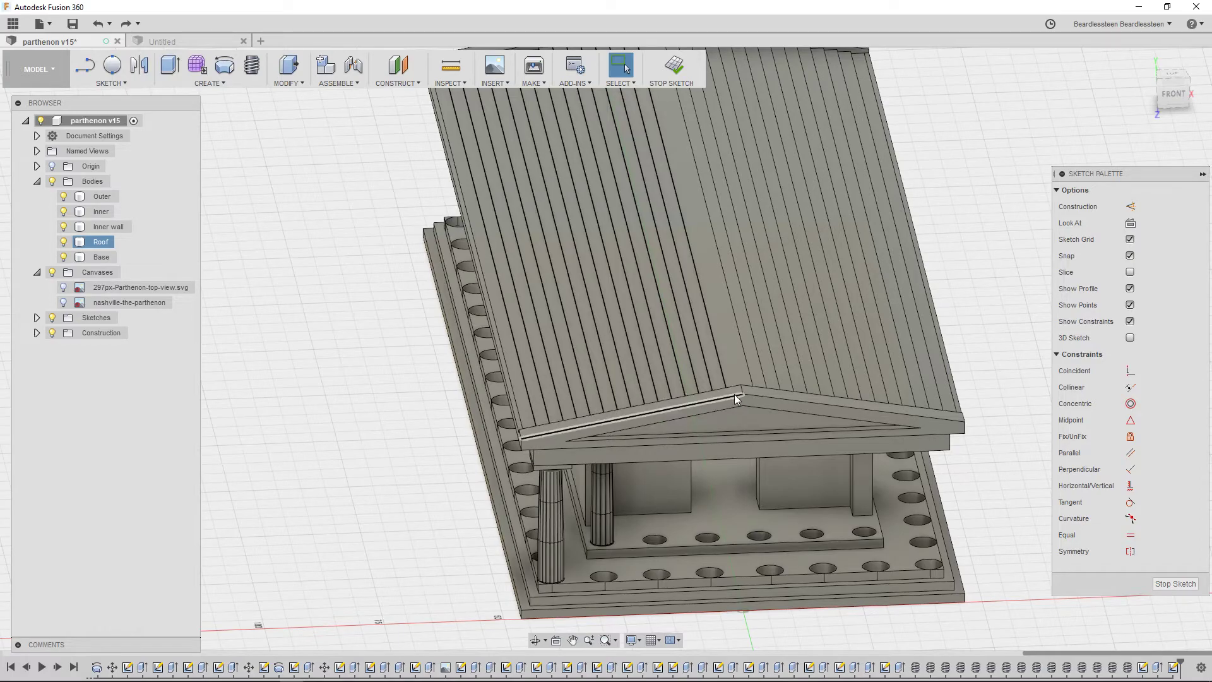
click(1164, 93)
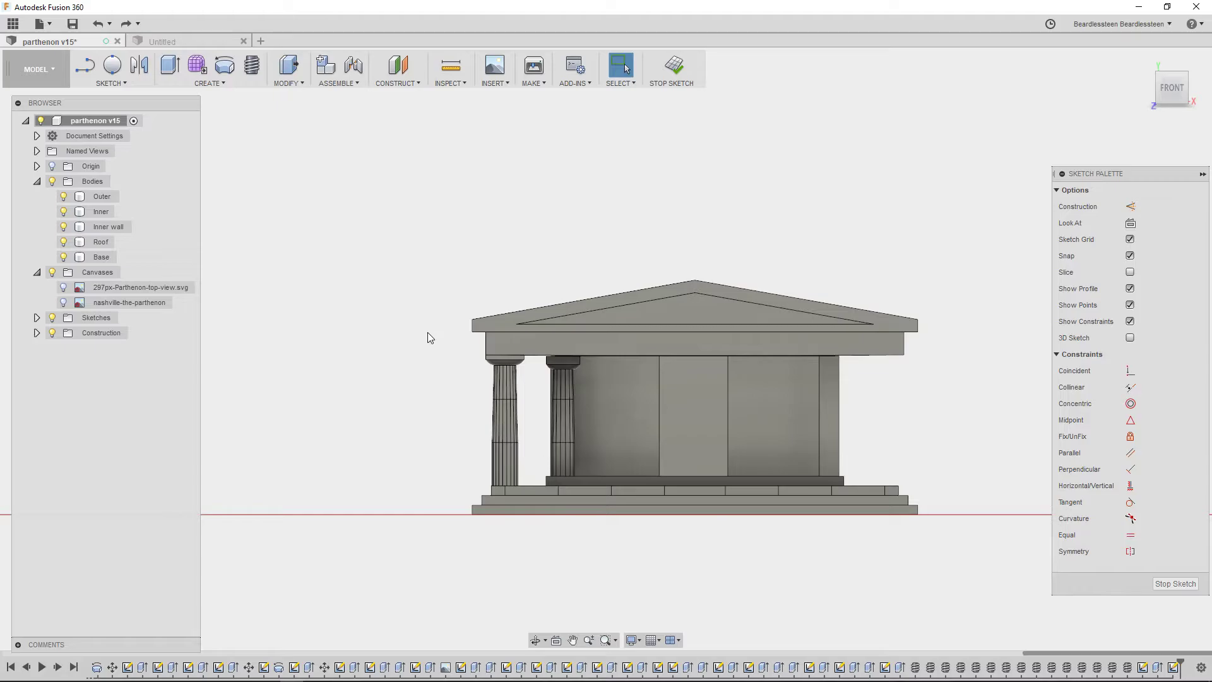
shift+middle_drag(419, 449, 219, 332)
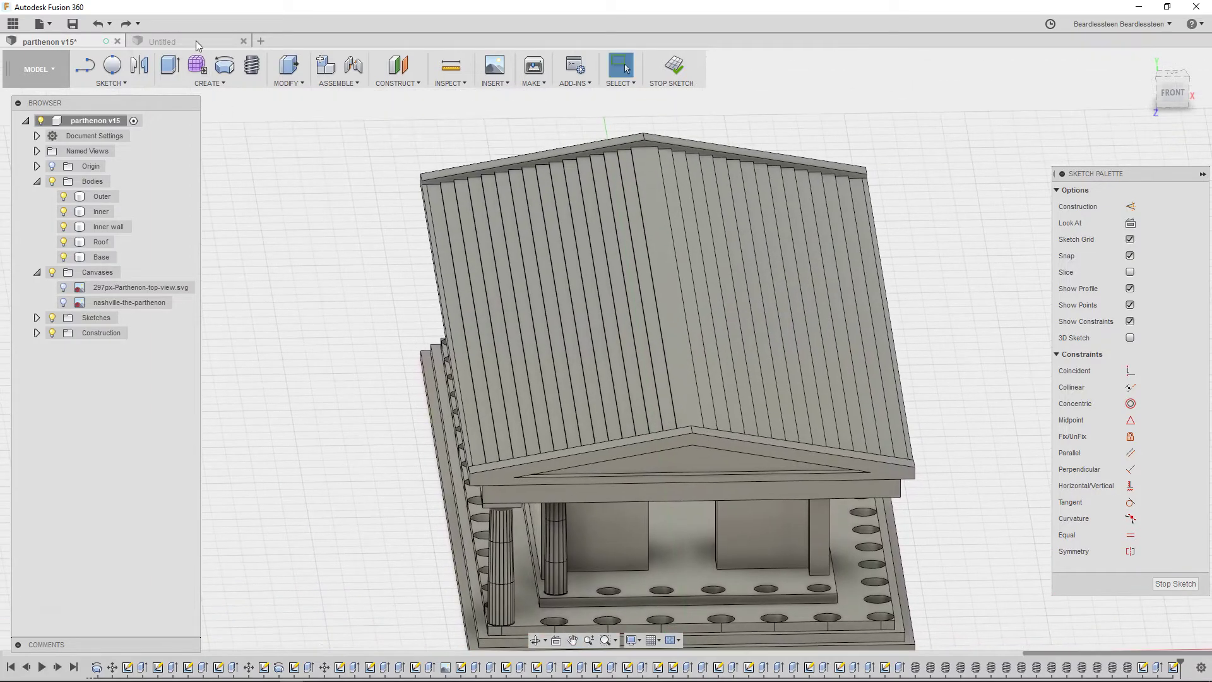
Step: Switch to the Untitled design, collapse the Browser and dock it beside the Select tool
click(195, 40)
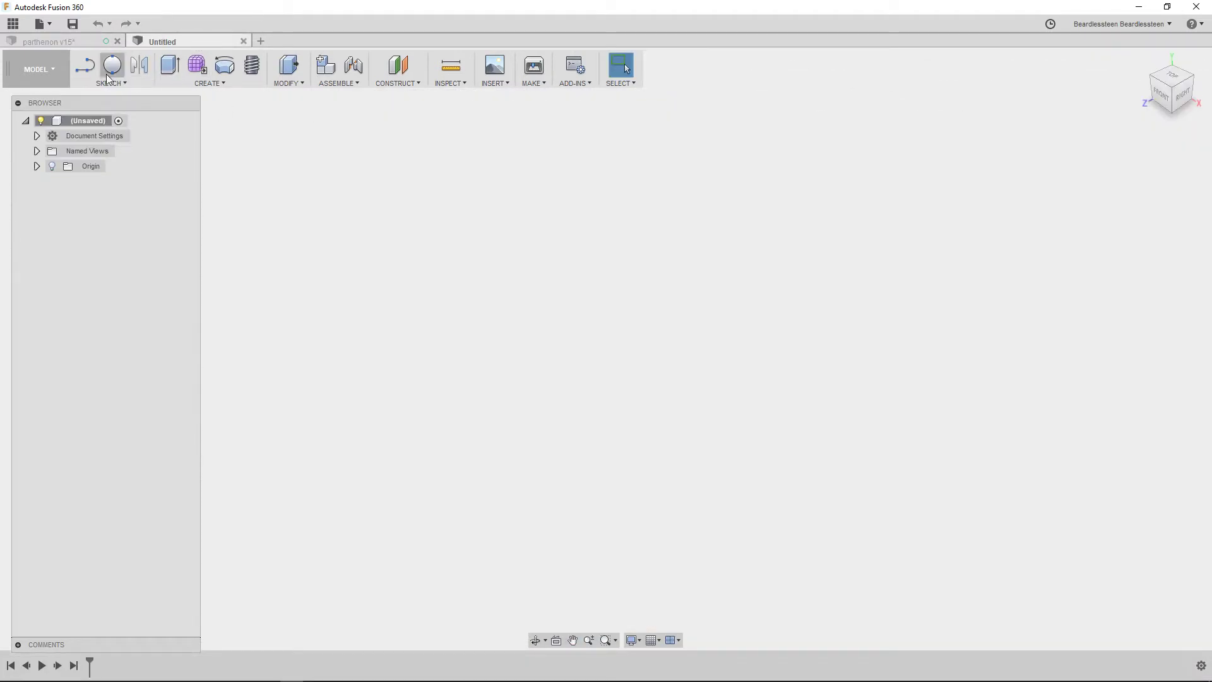
click(17, 102)
drag(52, 109, 669, 58)
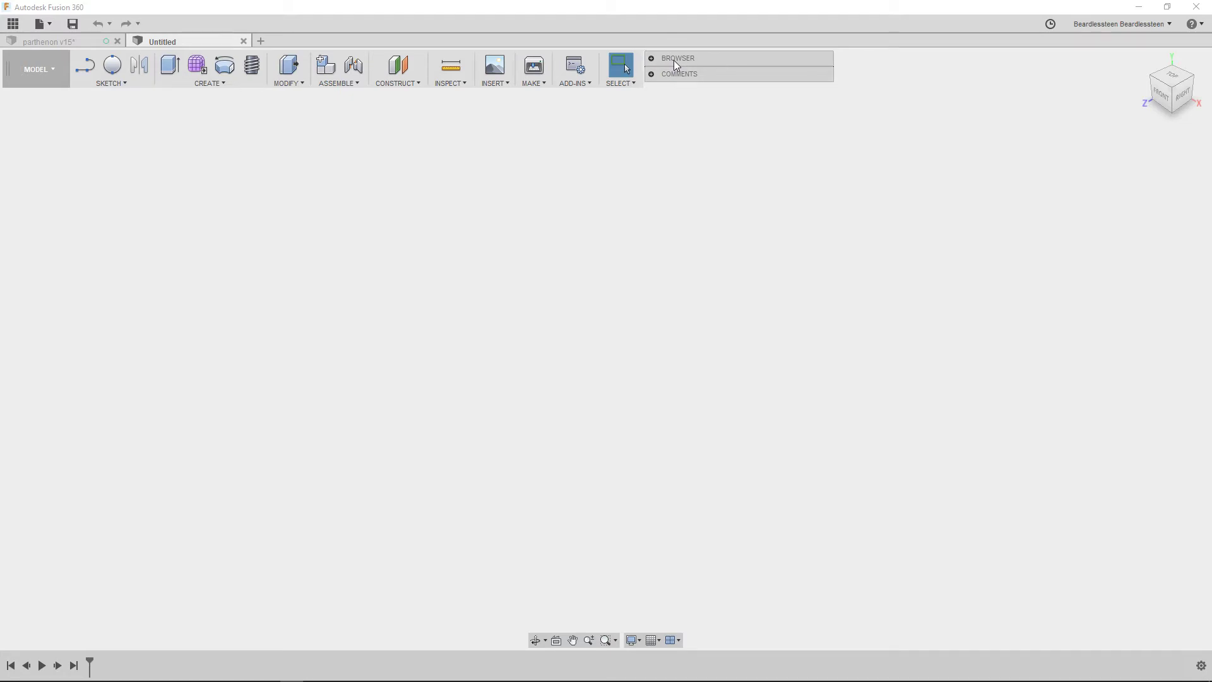
Step: Find the Ukulele design among the saved designs of My First Project and open it
click(89, 40)
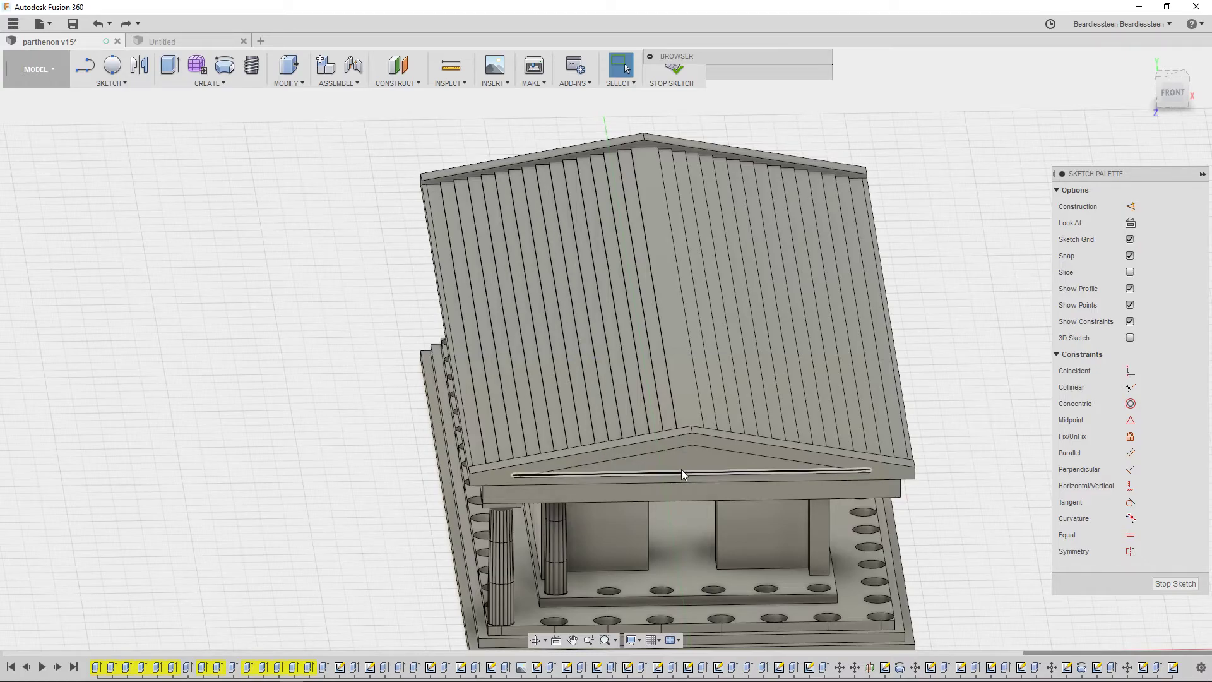
click(205, 41)
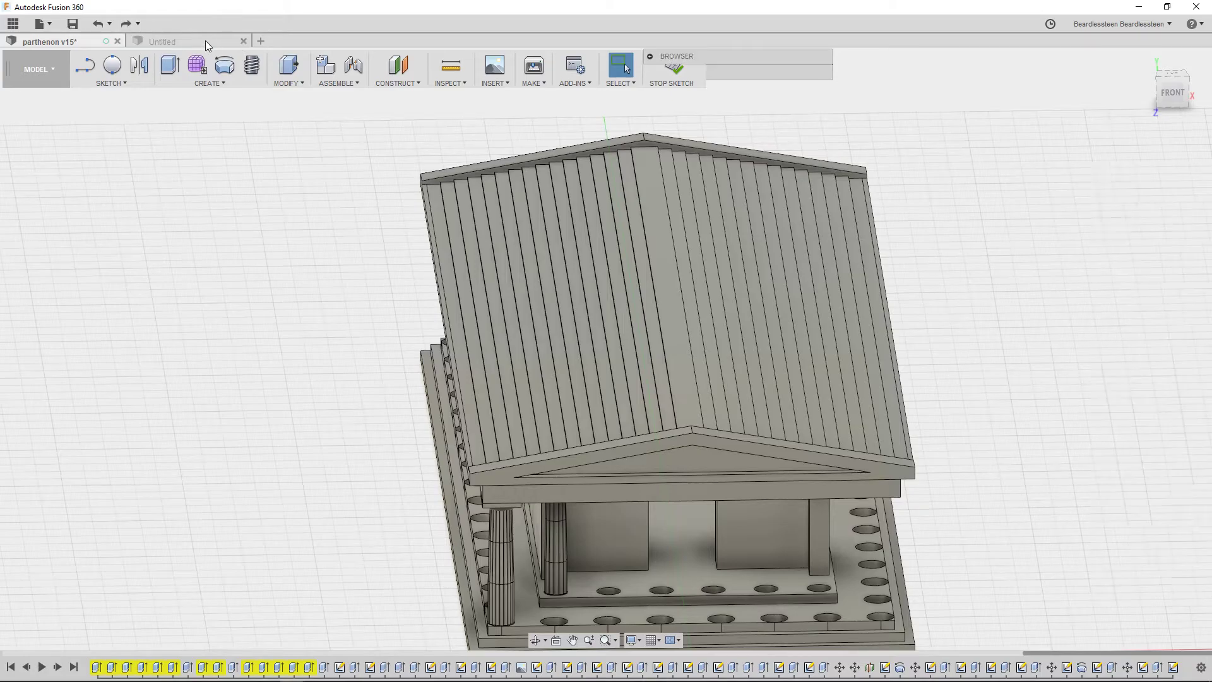
click(12, 23)
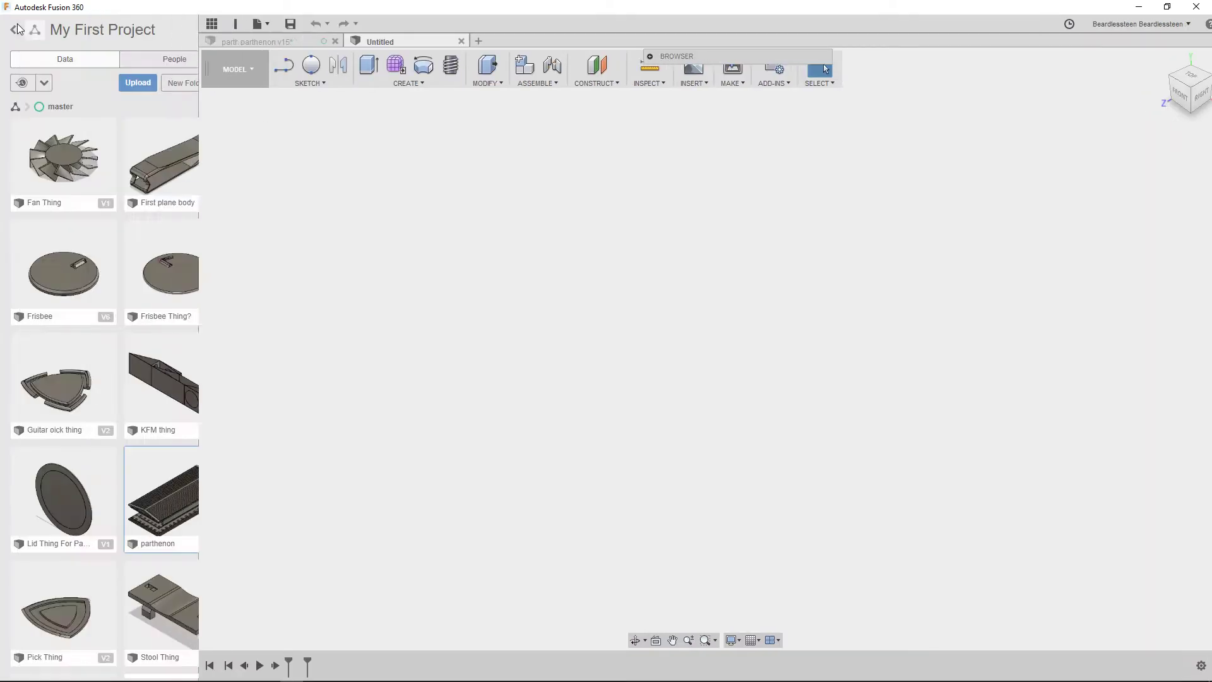
scroll(161, 256, down, 5)
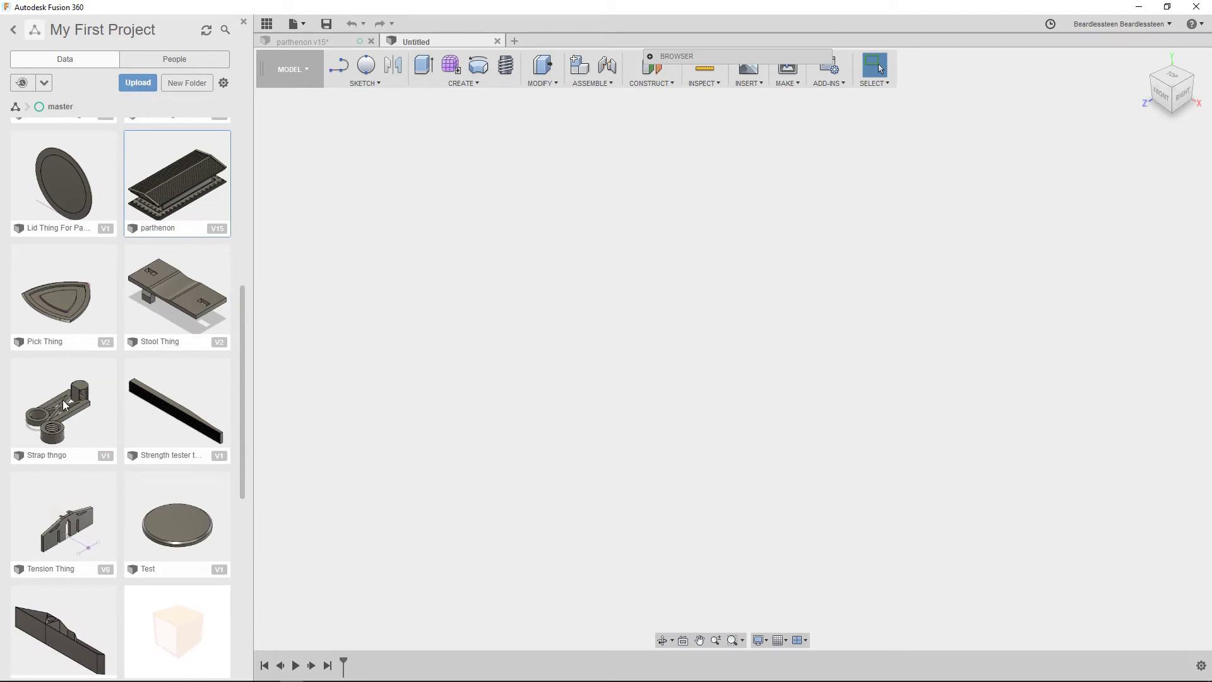
scroll(172, 321, down, 6)
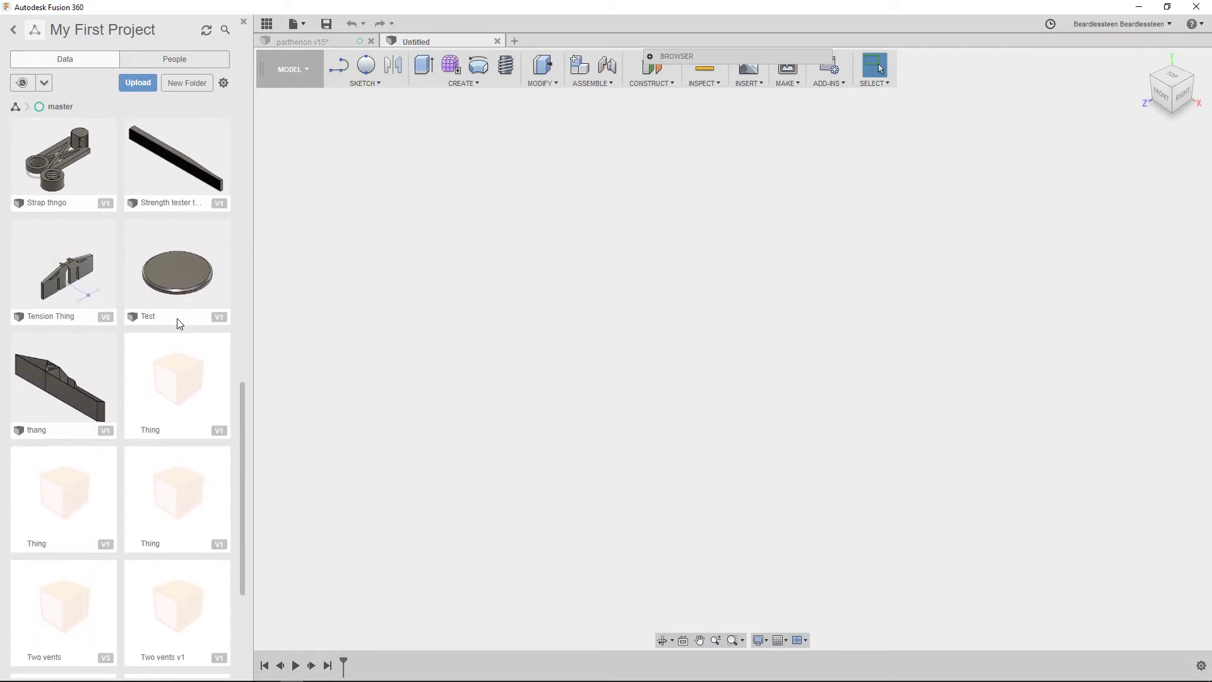
scroll(66, 320, down, 2)
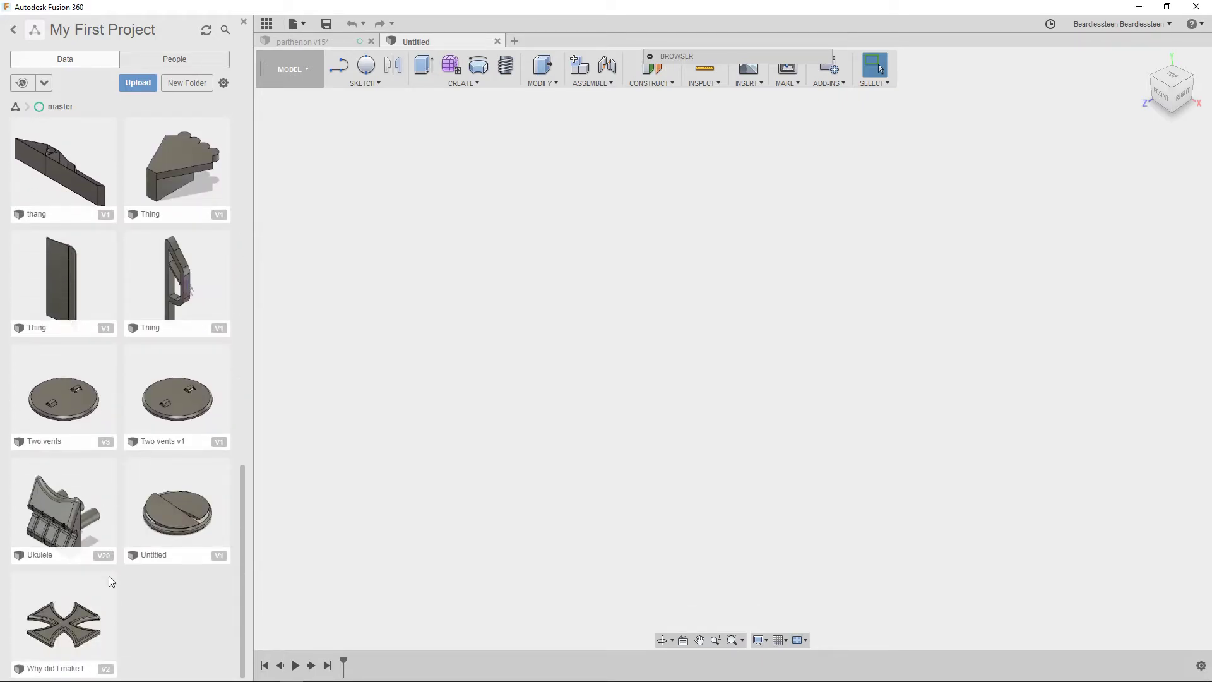
double_click(50, 495)
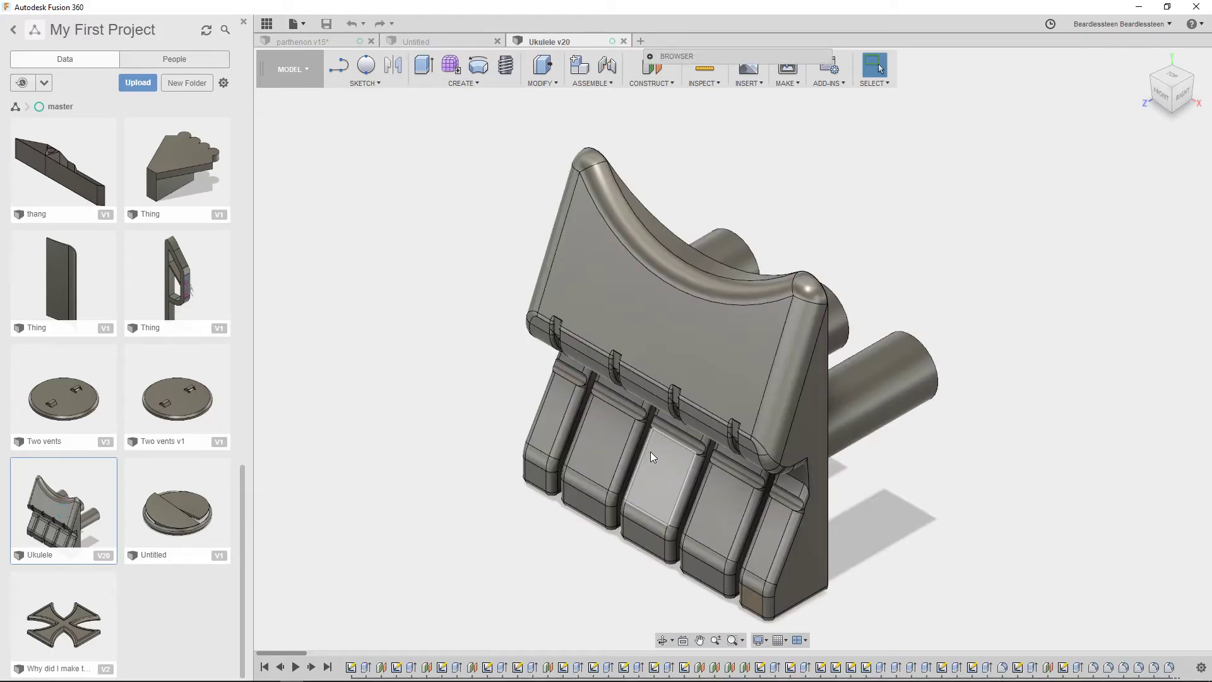
shift+middle_drag(446, 456, 517, 404)
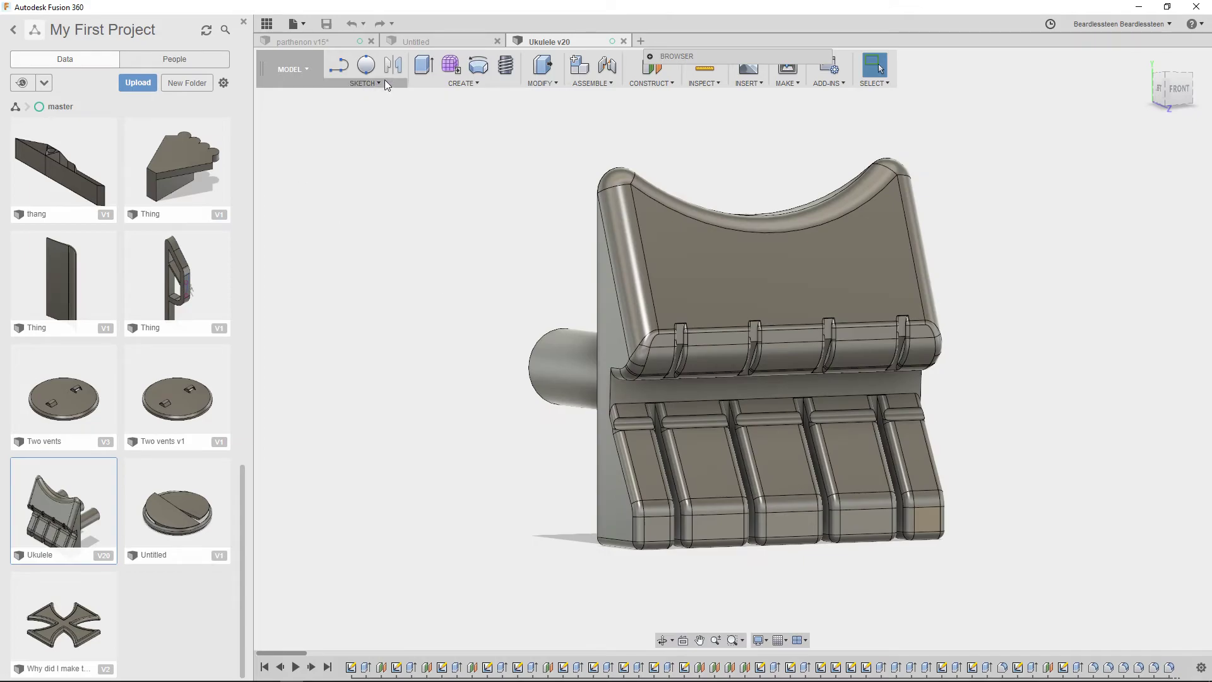
Step: Close the Untitled design, hide the data panel and expand the Browser in the Ukulele design
click(497, 42)
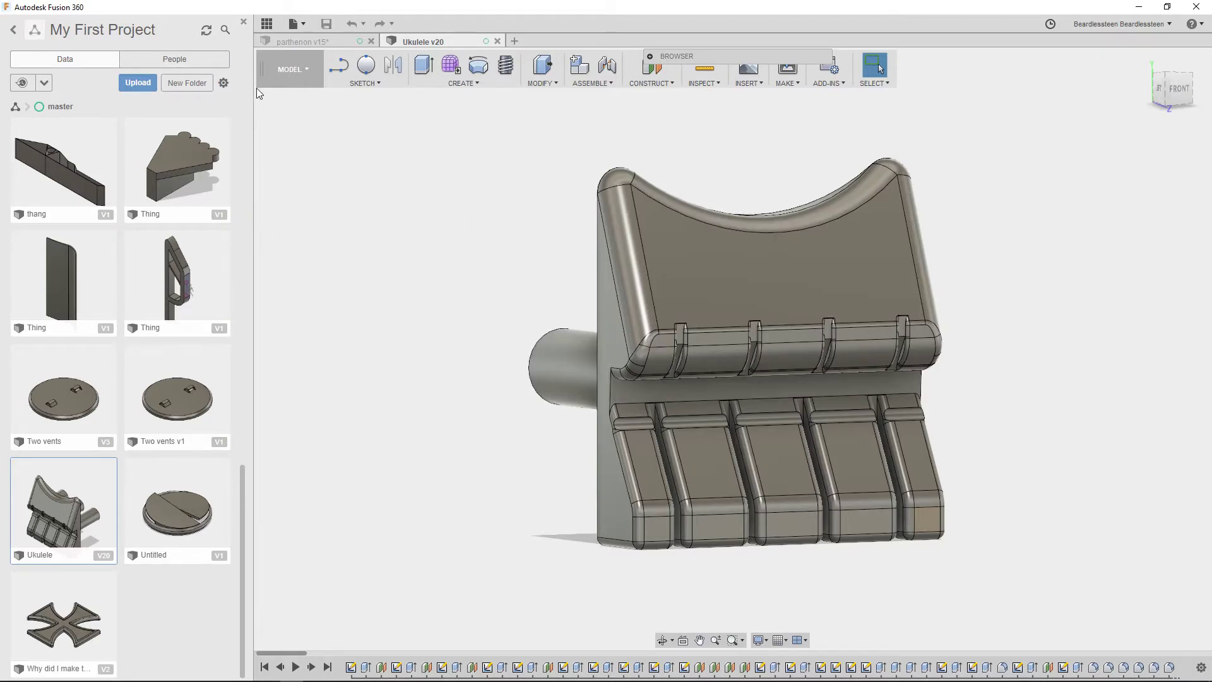
click(243, 22)
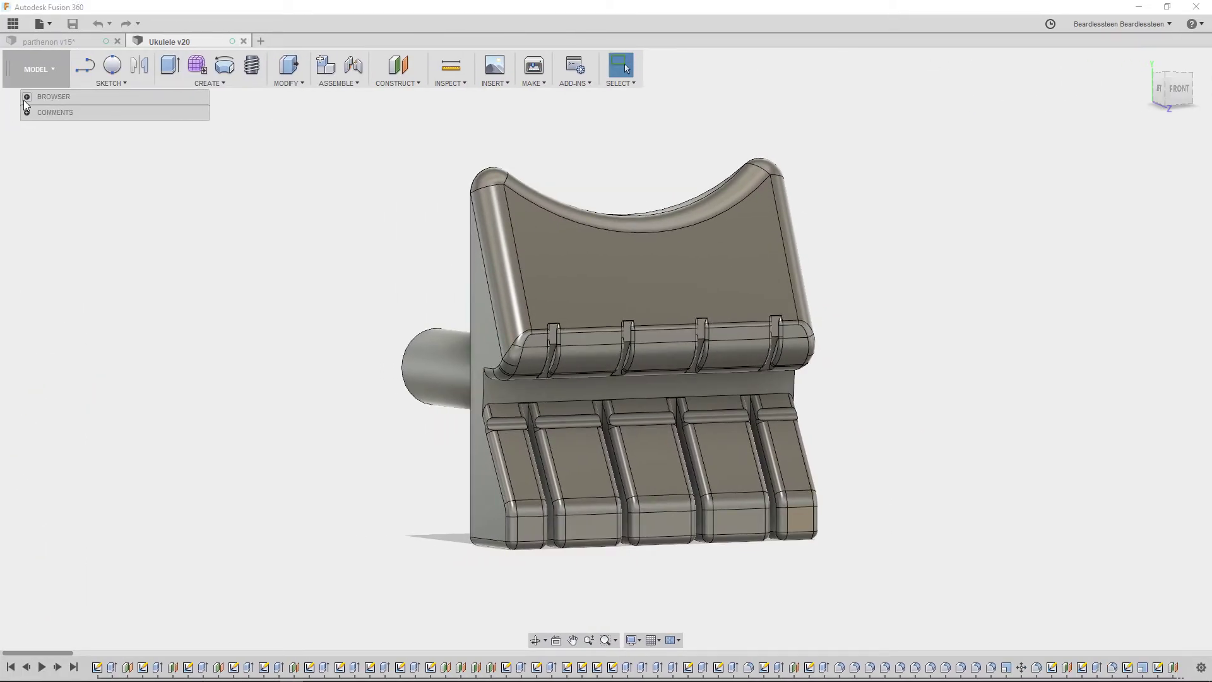
click(26, 98)
drag(139, 100, 266, 115)
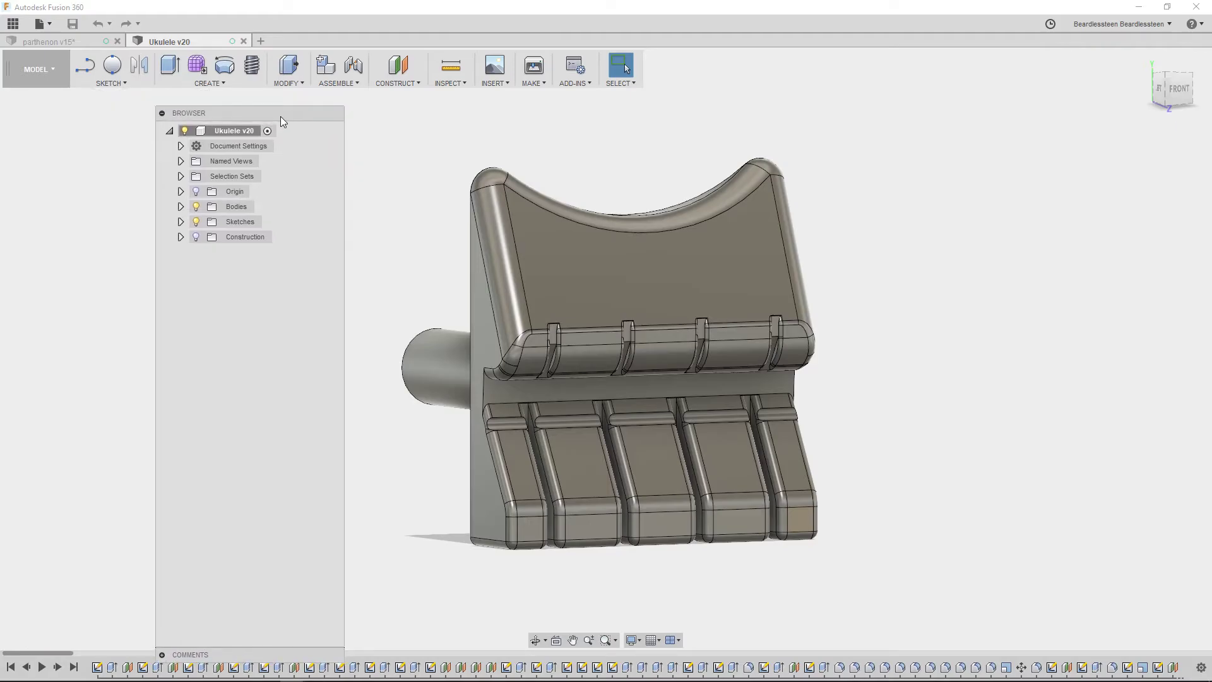
mouse_move(280, 115)
mouse_down()
mouse_move(344, 161)
mouse_move(215, 102)
mouse_move(263, 101)
mouse_up()
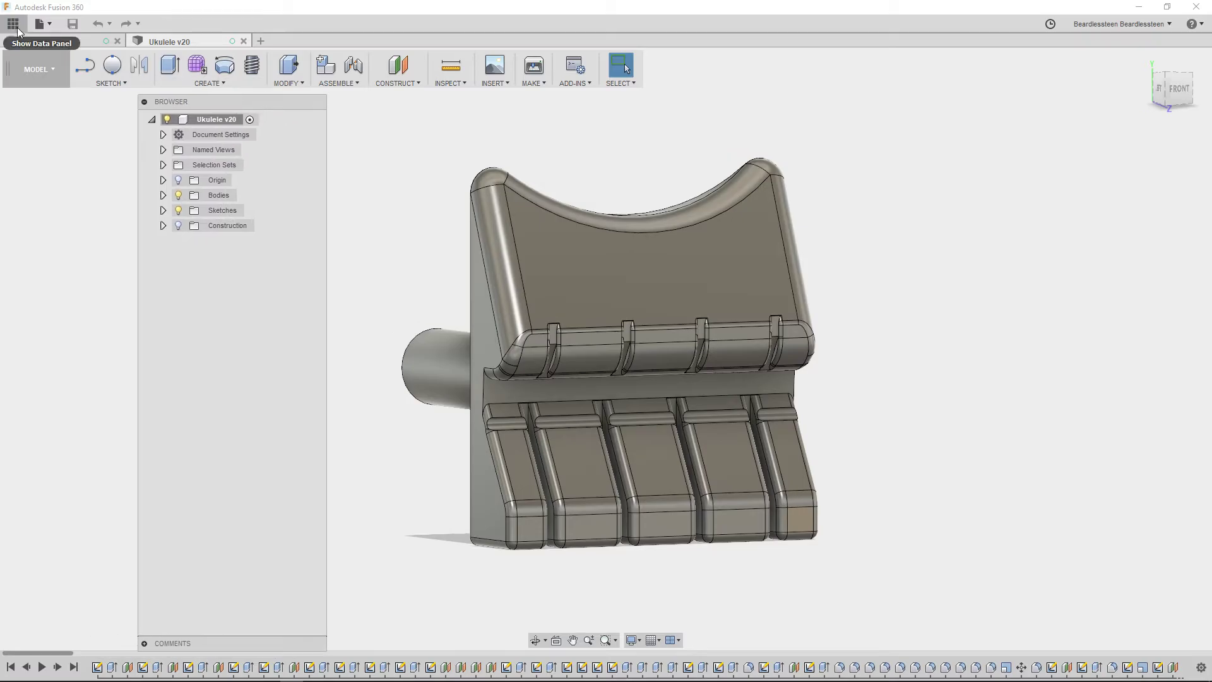
Step: Reposition the Browser directly below the Model workspace selector and leave it expanded
click(19, 30)
drag(188, 101, 19, 107)
click(244, 21)
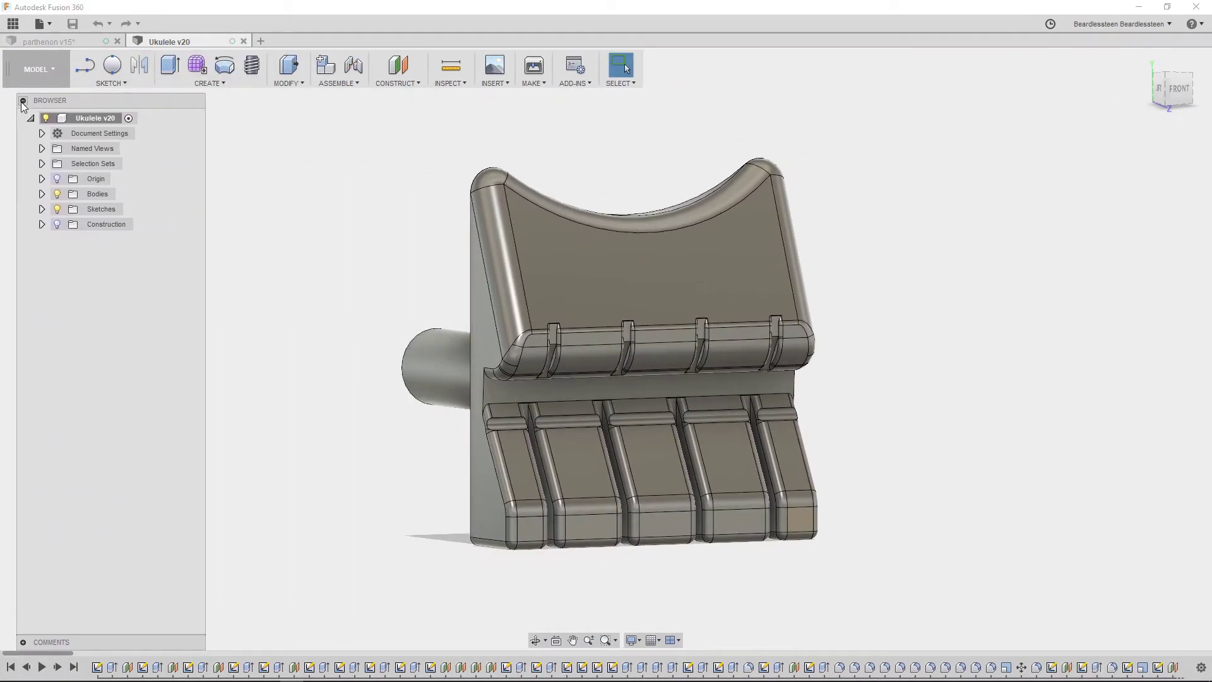
click(23, 100)
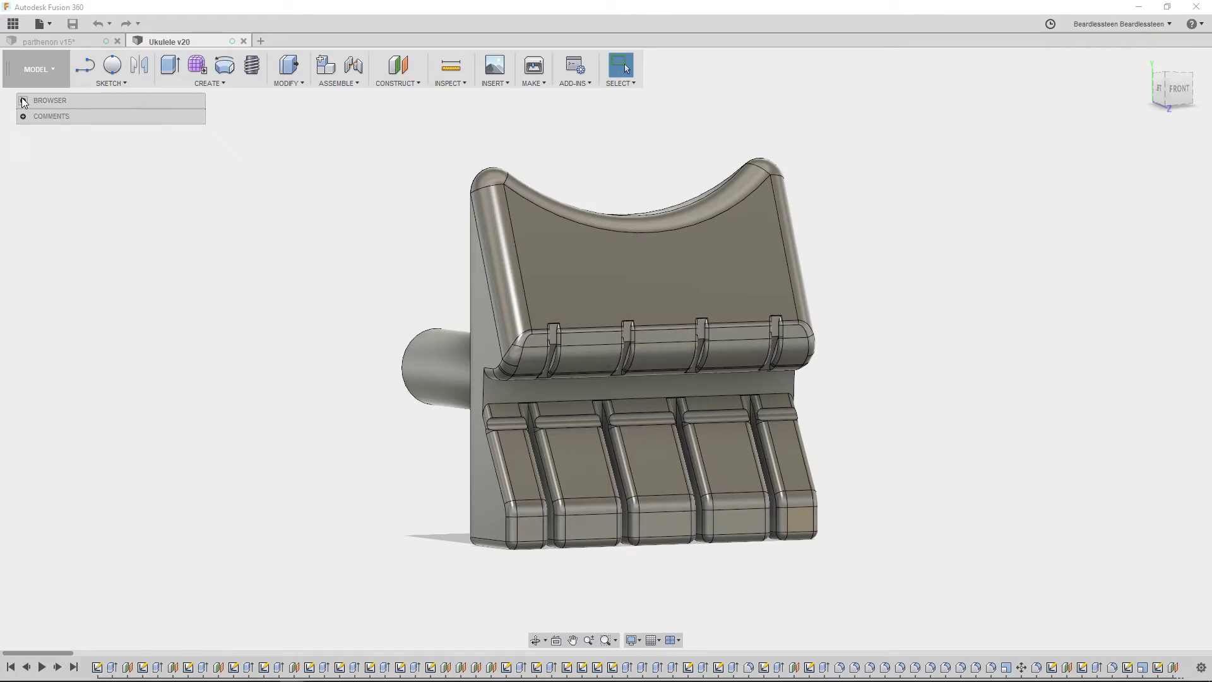
click(23, 101)
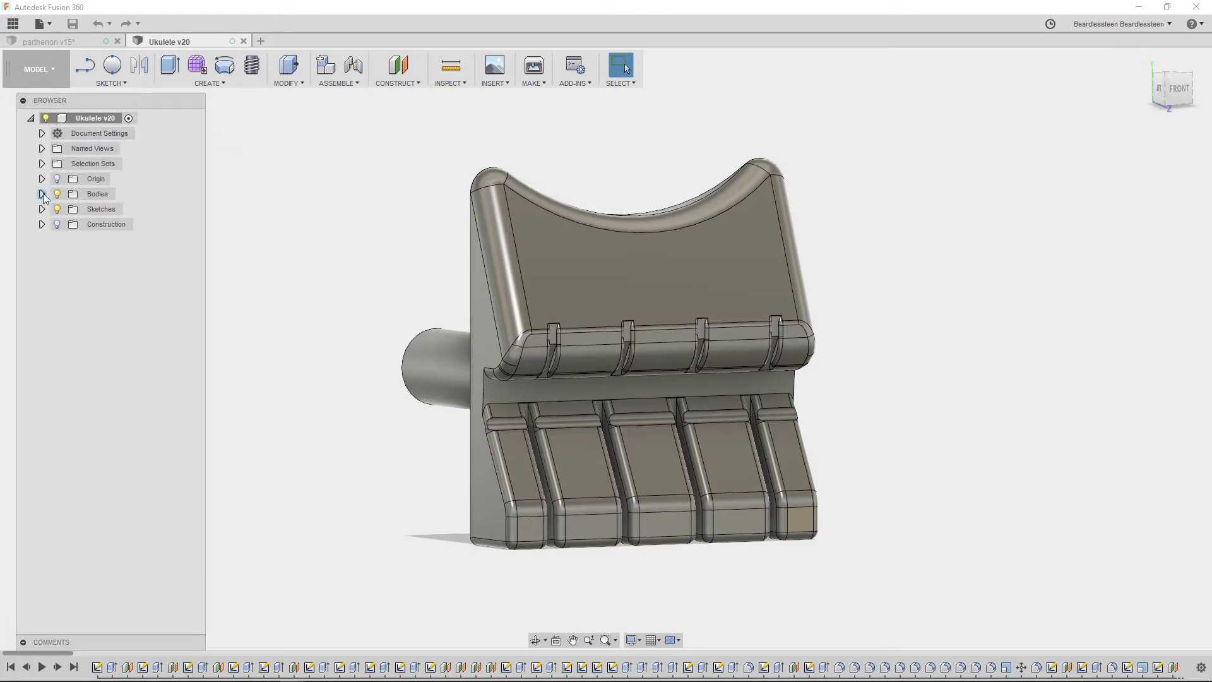
Step: Show all hidden bodies of the ukulele: Neck, String Thing 2, Support Beams 1 to 4, Body10, Body12 and Body13
click(41, 194)
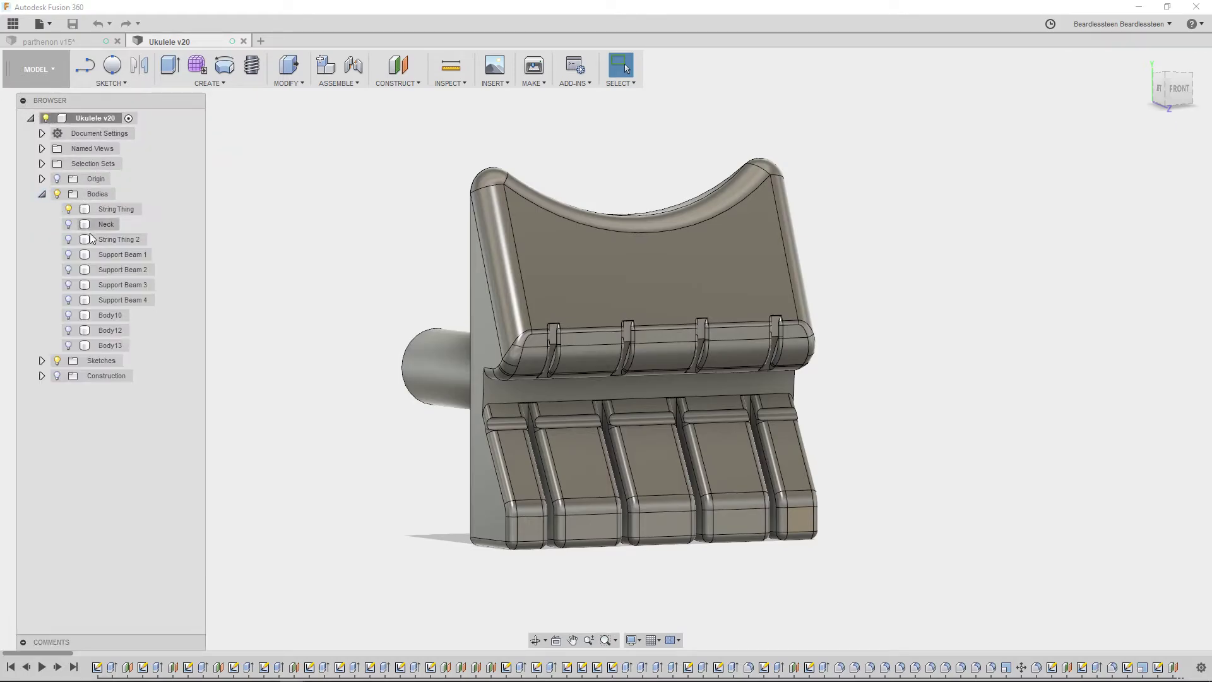
click(68, 346)
click(68, 331)
click(68, 316)
click(69, 301)
click(68, 286)
click(68, 270)
click(68, 255)
click(68, 240)
click(68, 225)
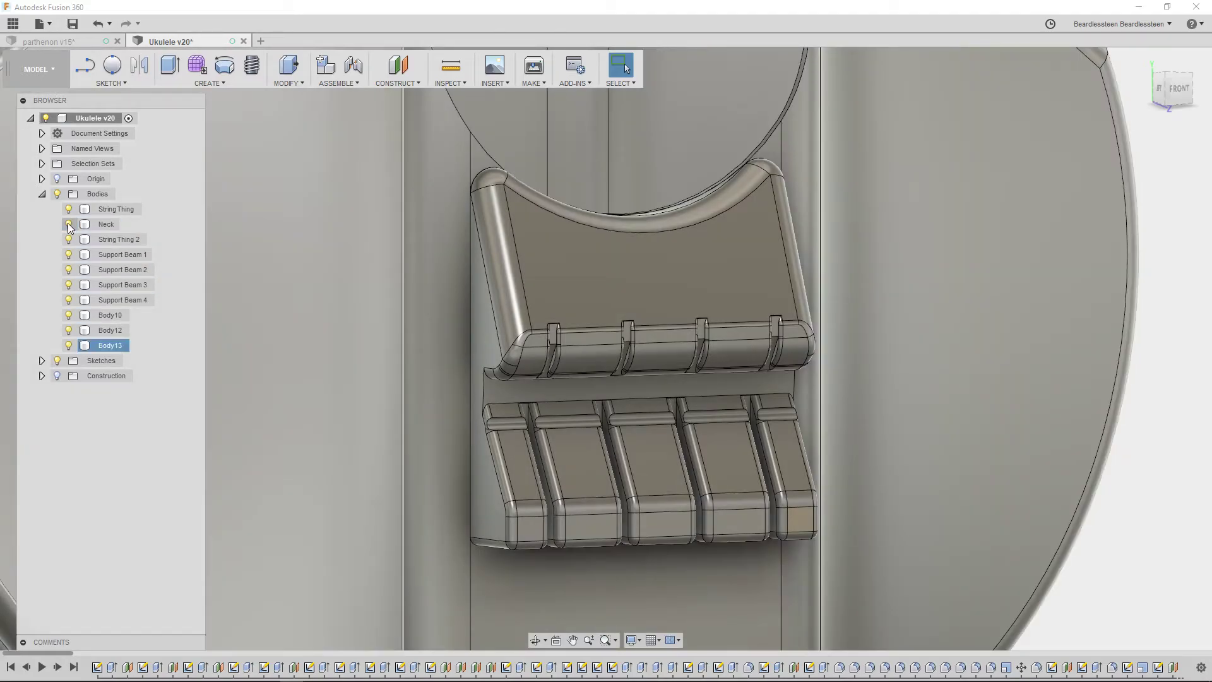
Step: Inspect the complete ukulele from the front, from above and from the side
scroll(299, 271, down, 3)
scroll(340, 302, down, 3)
click(675, 295)
scroll(675, 295, down, 3)
middle_drag(675, 286, 728, 508)
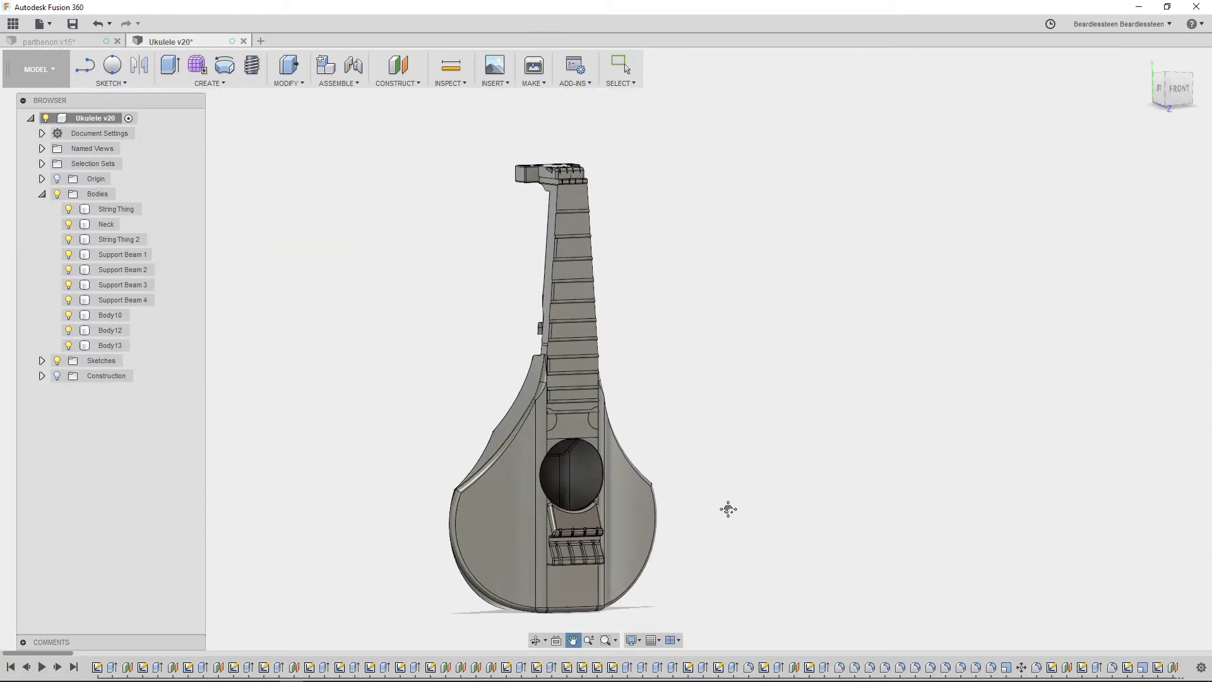
shift+middle_drag(735, 381, 683, 386)
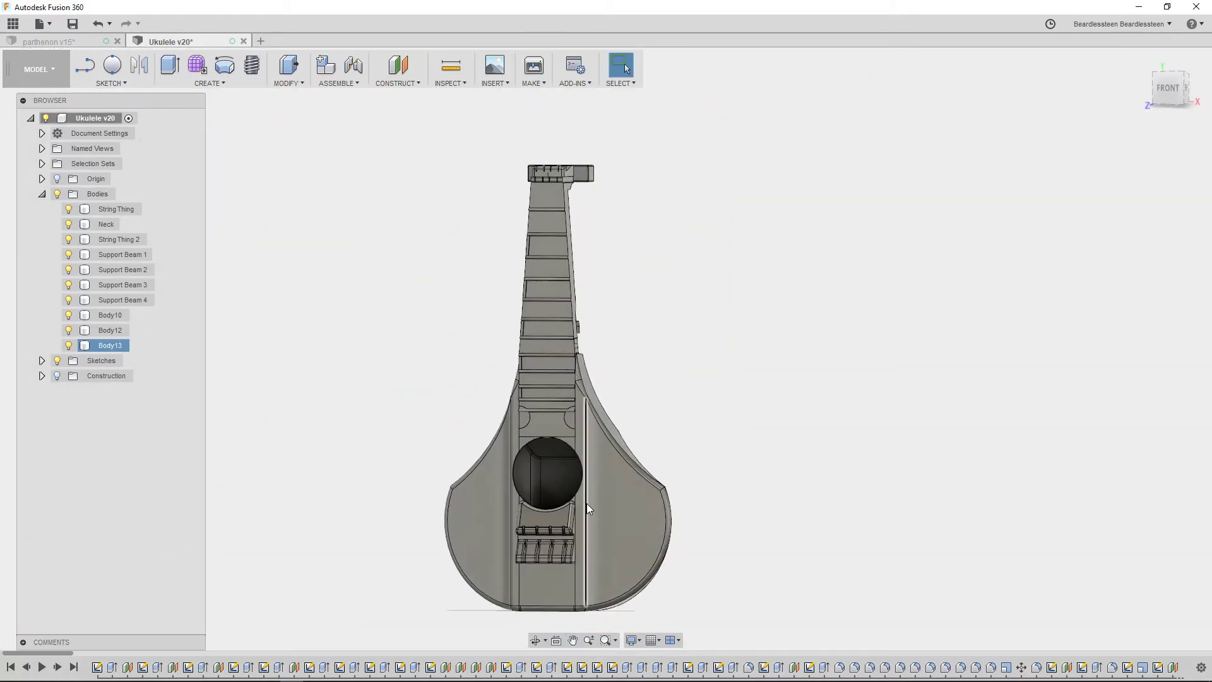
shift+middle_drag(628, 301, 617, 349)
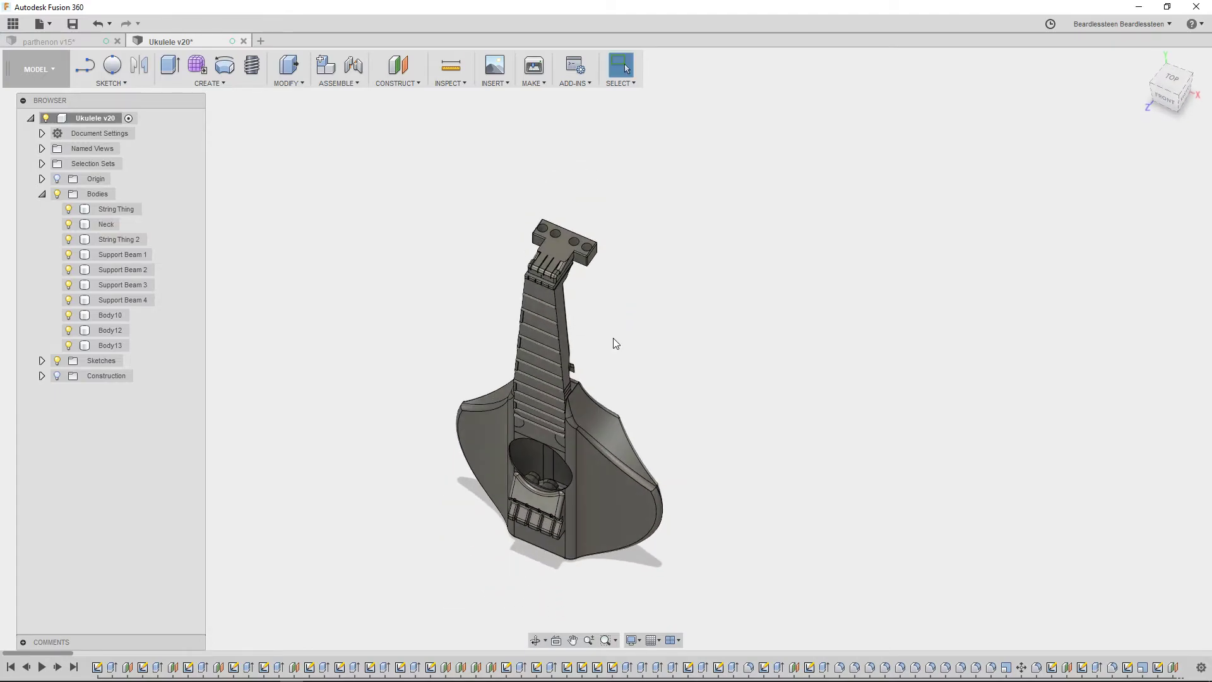
shift+middle_drag(782, 381, 842, 362)
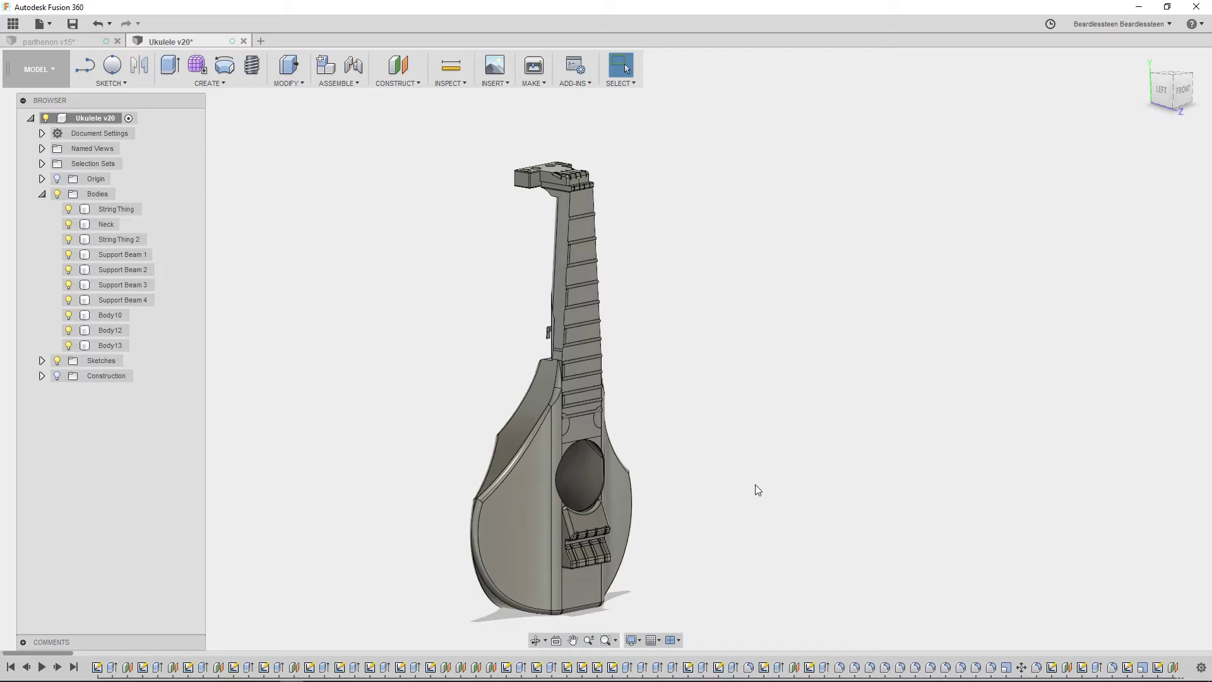
middle_drag(713, 453, 687, 357)
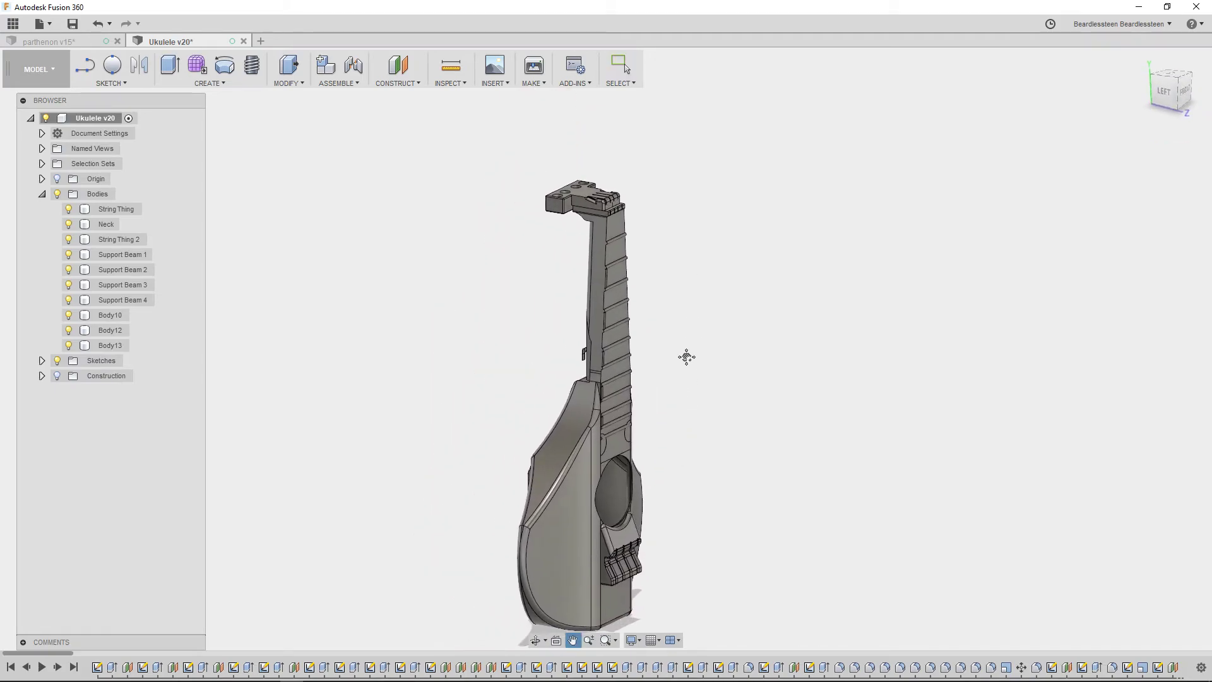
Step: Hide Body12 and Body10 of the ukulele
scroll(425, 427, down, 3)
scroll(485, 420, up, 8)
shift+middle_drag(468, 341, 578, 336)
click(68, 330)
click(69, 315)
Step: Examine the ukulele's body from the front, its fretted neck and headstock, and the sound hole and bridge from above
scroll(539, 351, down, 5)
middle_drag(664, 366, 694, 361)
shift+middle_drag(604, 361, 612, 346)
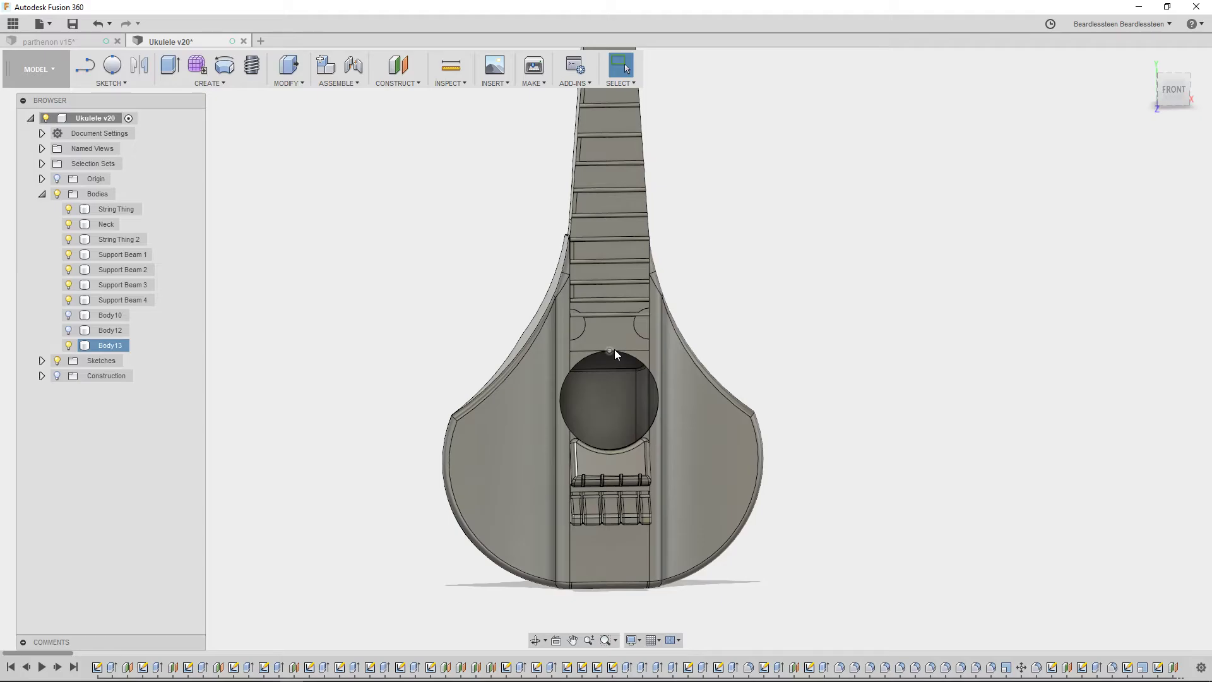
middle_drag(643, 203, 873, 330)
key(Escape)
scroll(725, 257, down, 3)
scroll(724, 257, up, 8)
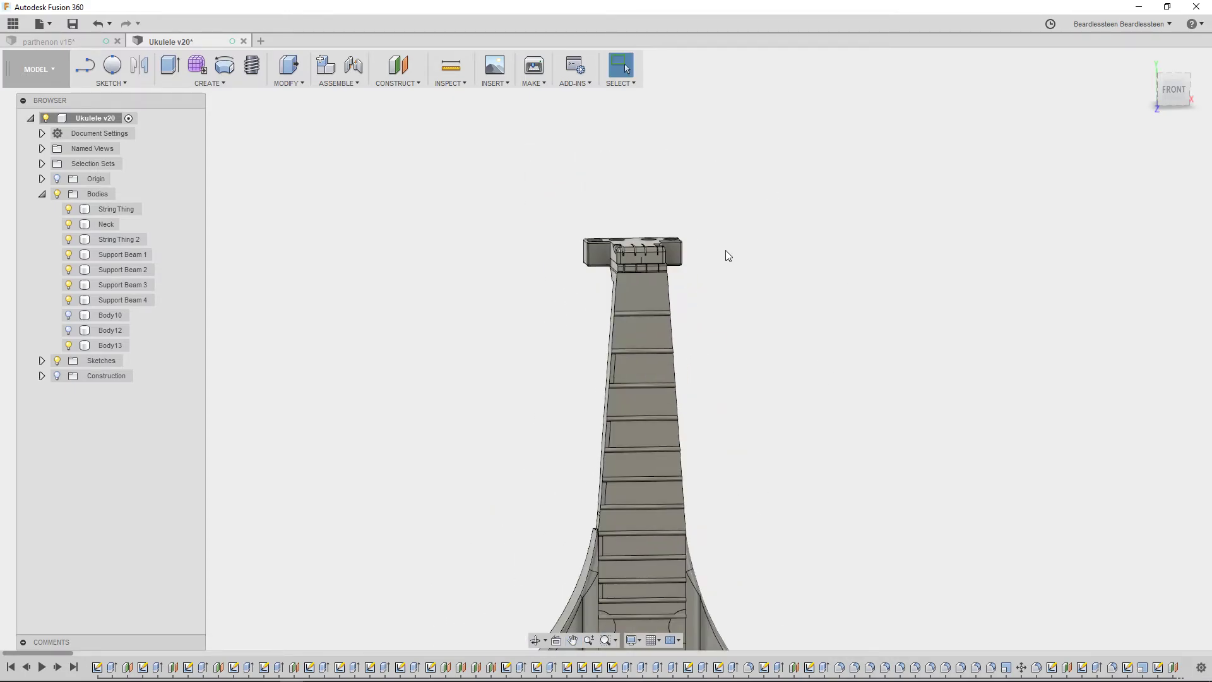
scroll(609, 339, up, 1)
middle_drag(652, 340, 821, 434)
scroll(820, 354, up, 1)
scroll(819, 354, down, 3)
scroll(818, 354, up, 3)
scroll(815, 353, down, 4)
shift+middle_drag(809, 353, 787, 412)
scroll(943, 398, down, 3)
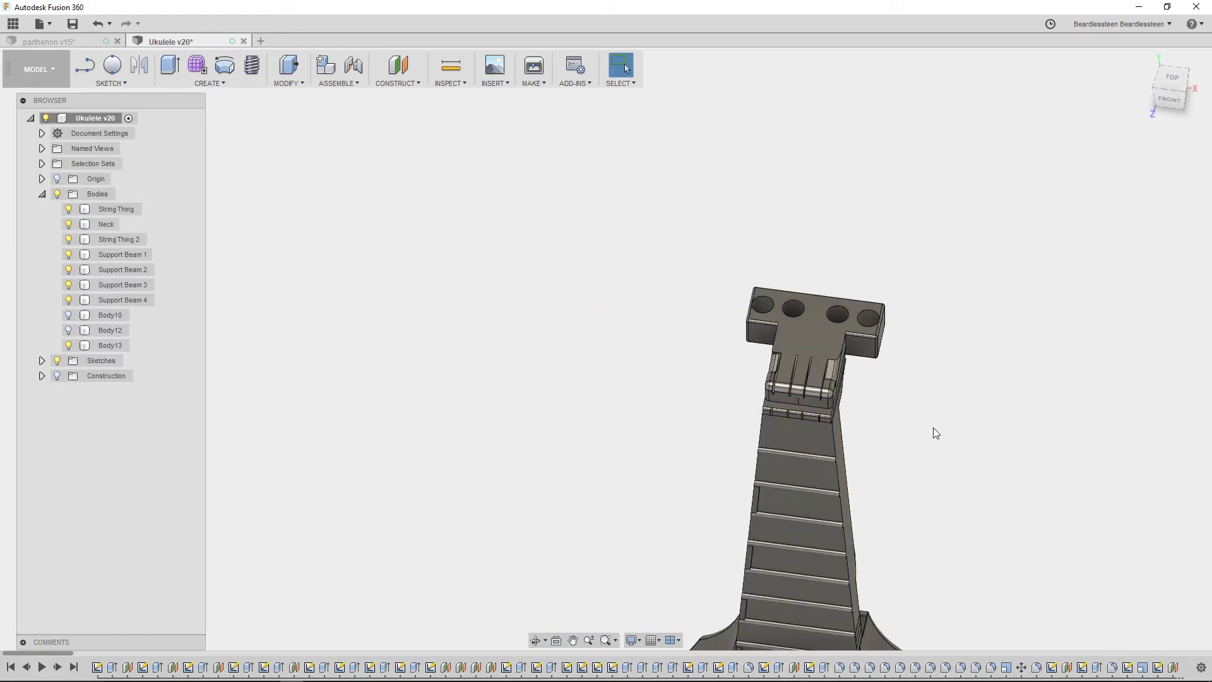
middle_drag(932, 428, 905, 121)
middle_drag(1003, 274, 1037, 126)
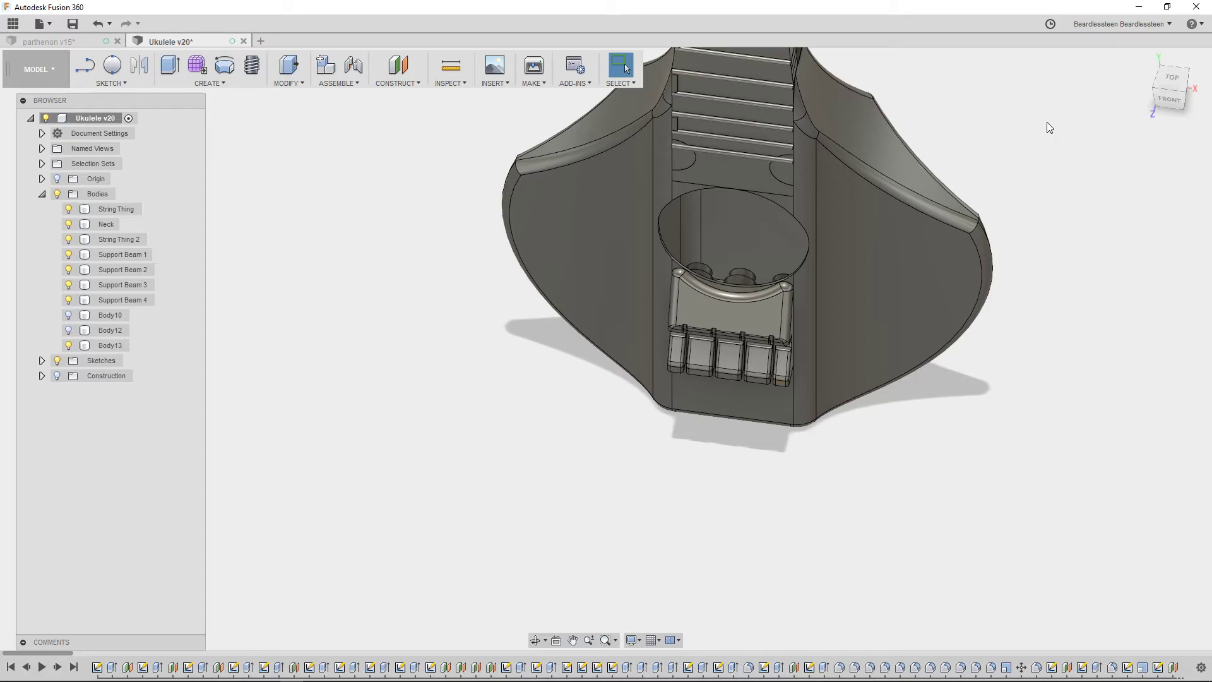
Step: Switch to Chrome, search Thingiverse for "ukulele" and open the Playable Ukulele - Printable w/ no Supports design
click(152, 672)
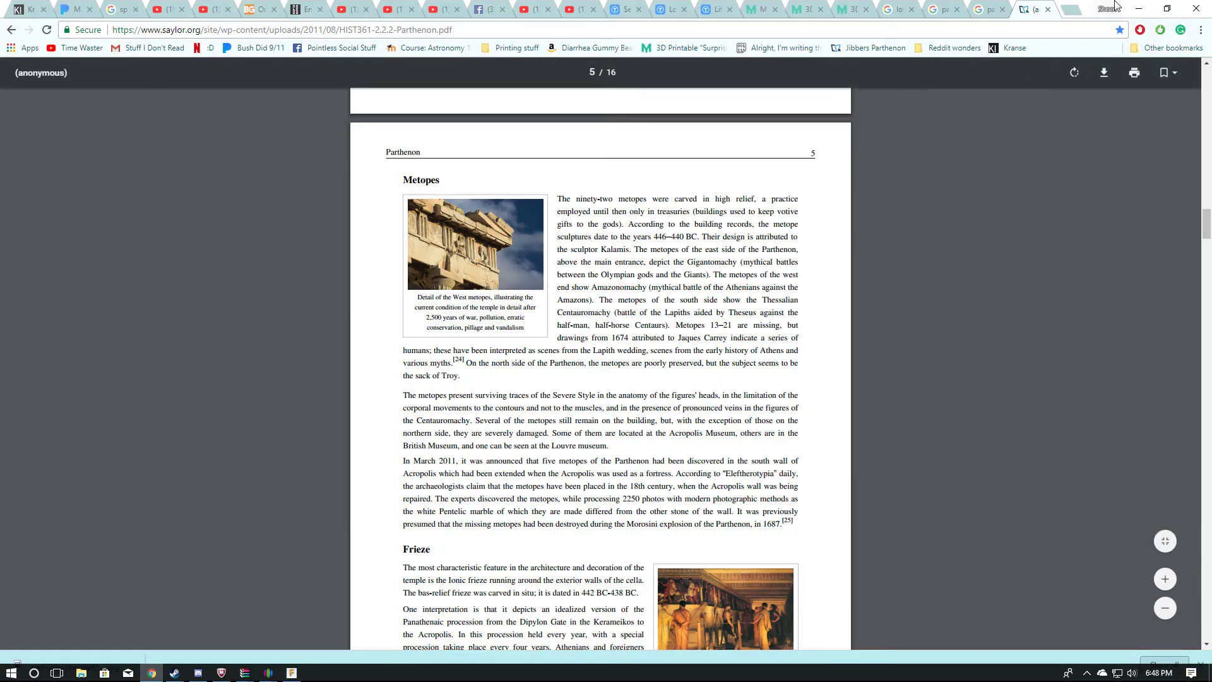
click(671, 8)
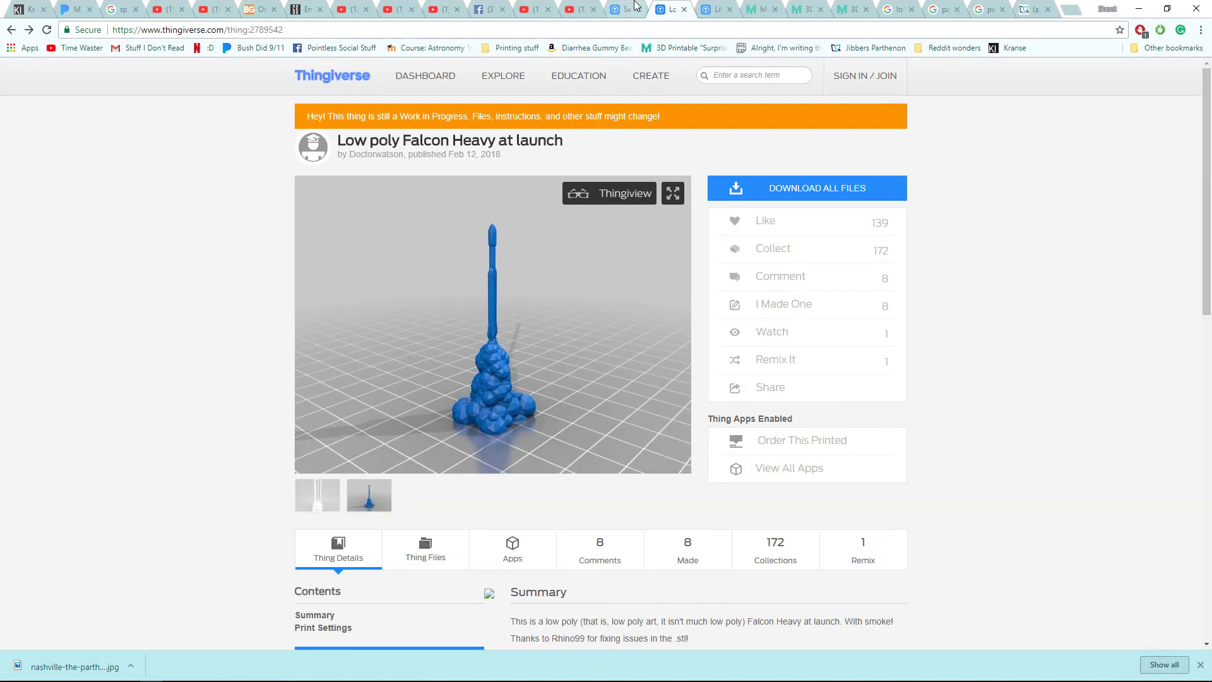
click(635, 8)
scroll(1060, 173, up, 2)
click(732, 76)
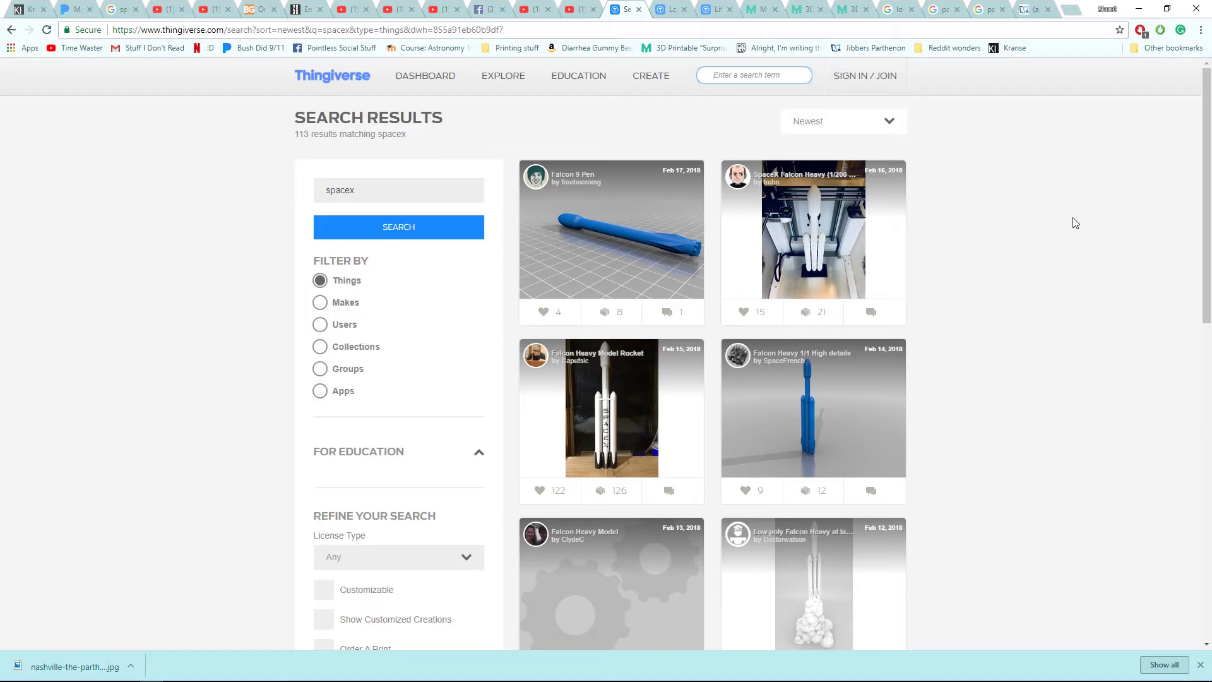
text(uk)
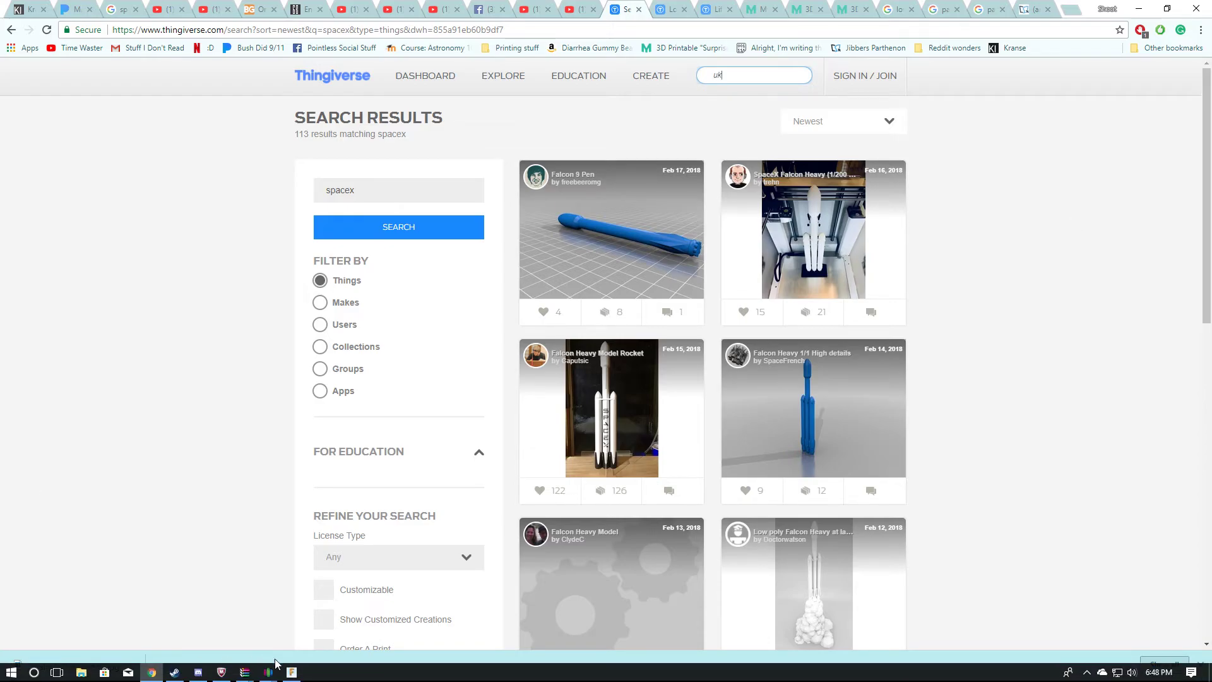
mouse_move(291, 672)
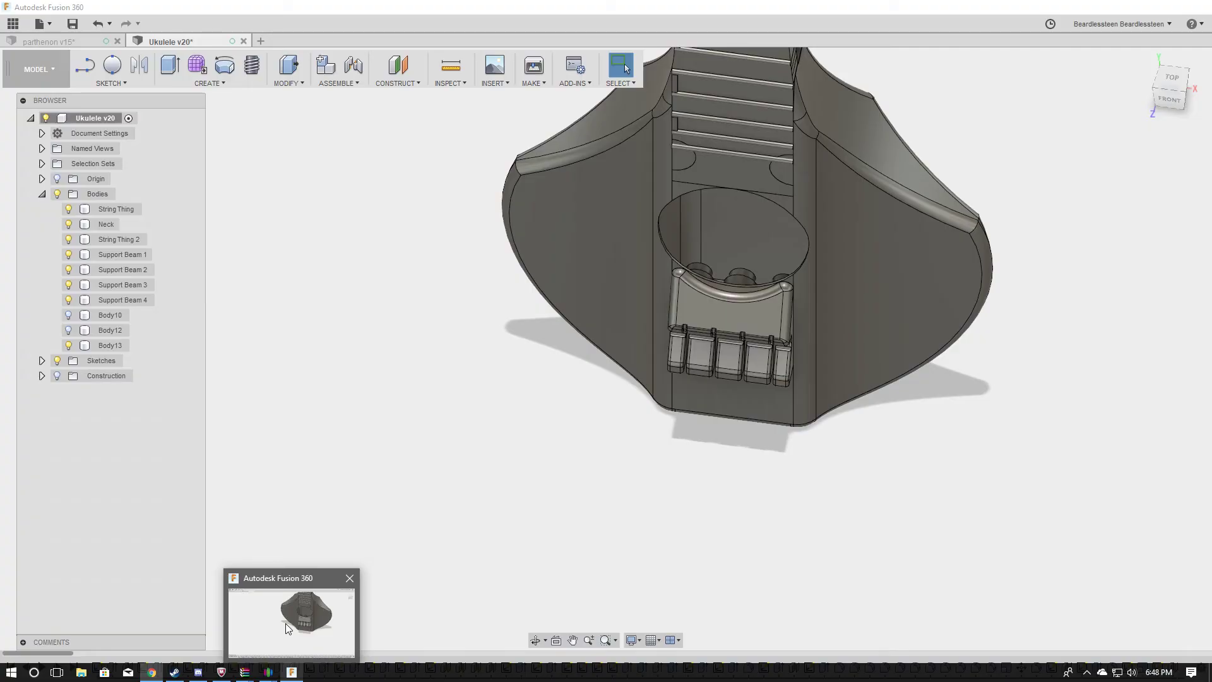
text(ulele)
key(Return)
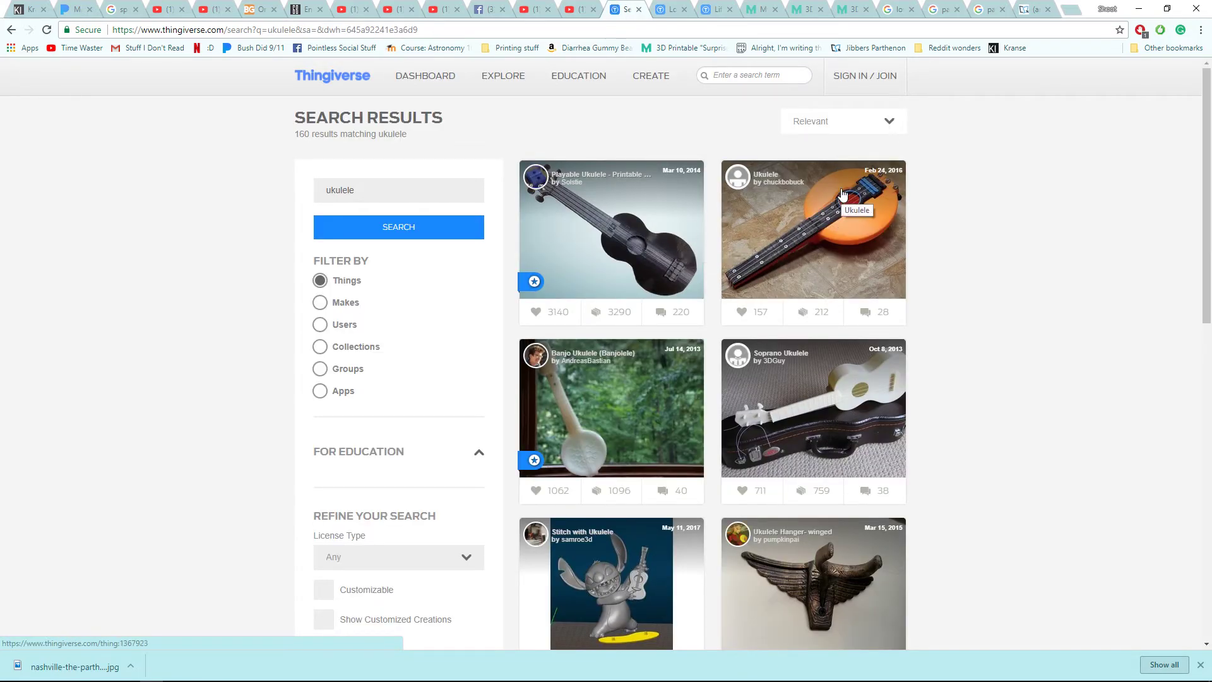
click(623, 228)
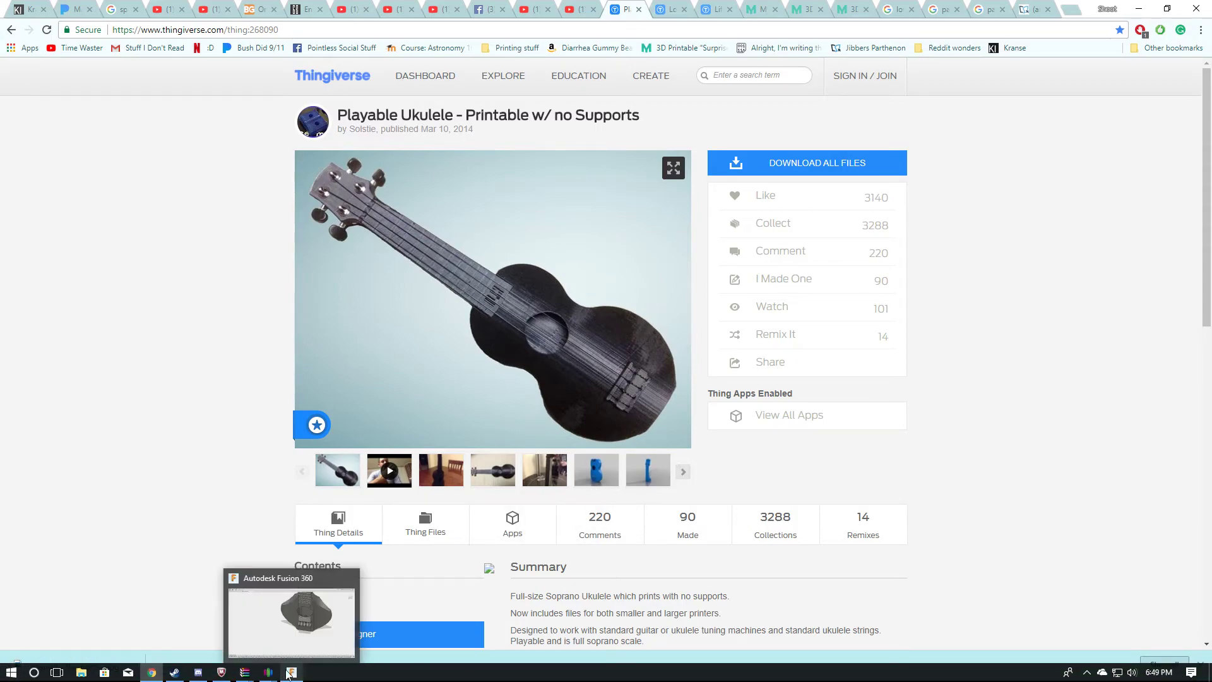
Step: Switch back to Fusion 360 and play the ukulele's design history with the whole instrument in view
click(287, 609)
shift+middle_drag(307, 541, 452, 501)
scroll(452, 501, down, 4)
middle_drag(429, 372, 414, 390)
scroll(415, 390, down, 1)
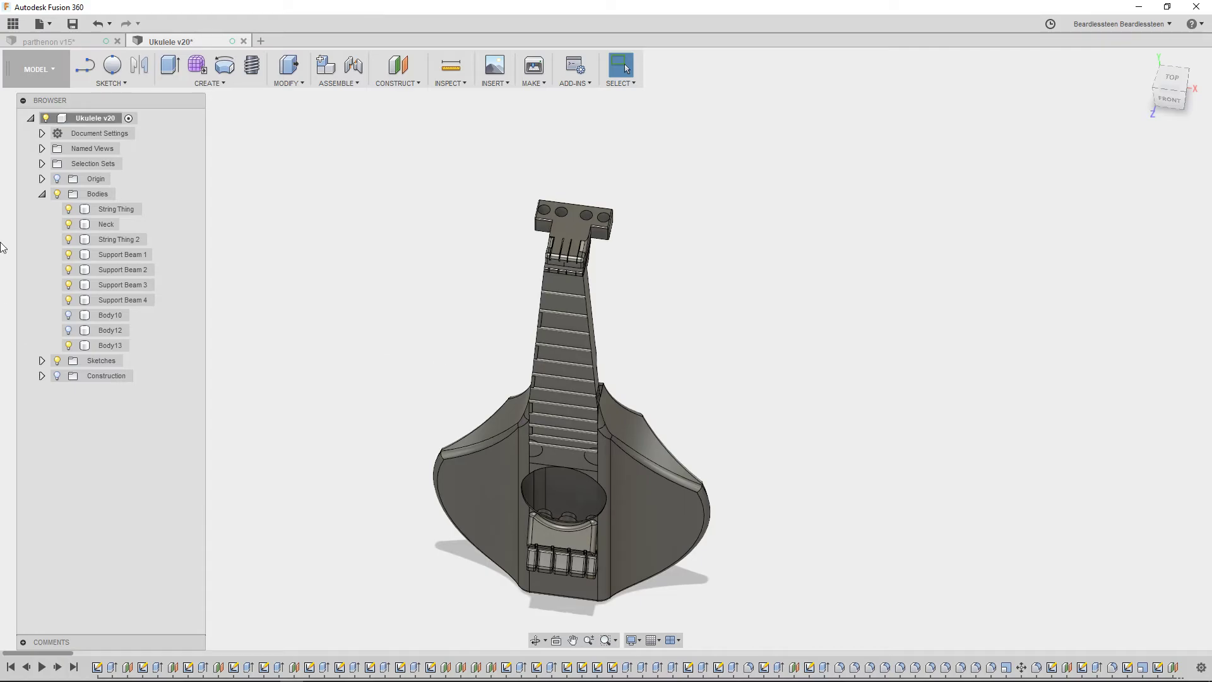
shift+middle_drag(275, 384, 150, 392)
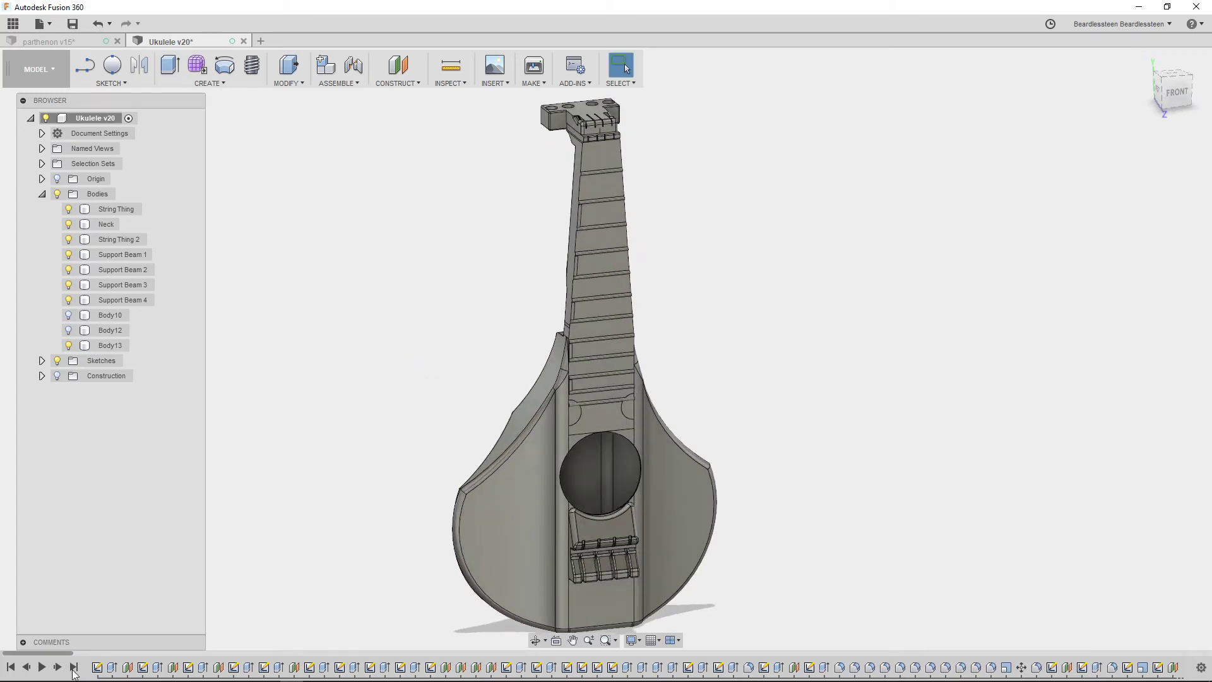
click(46, 667)
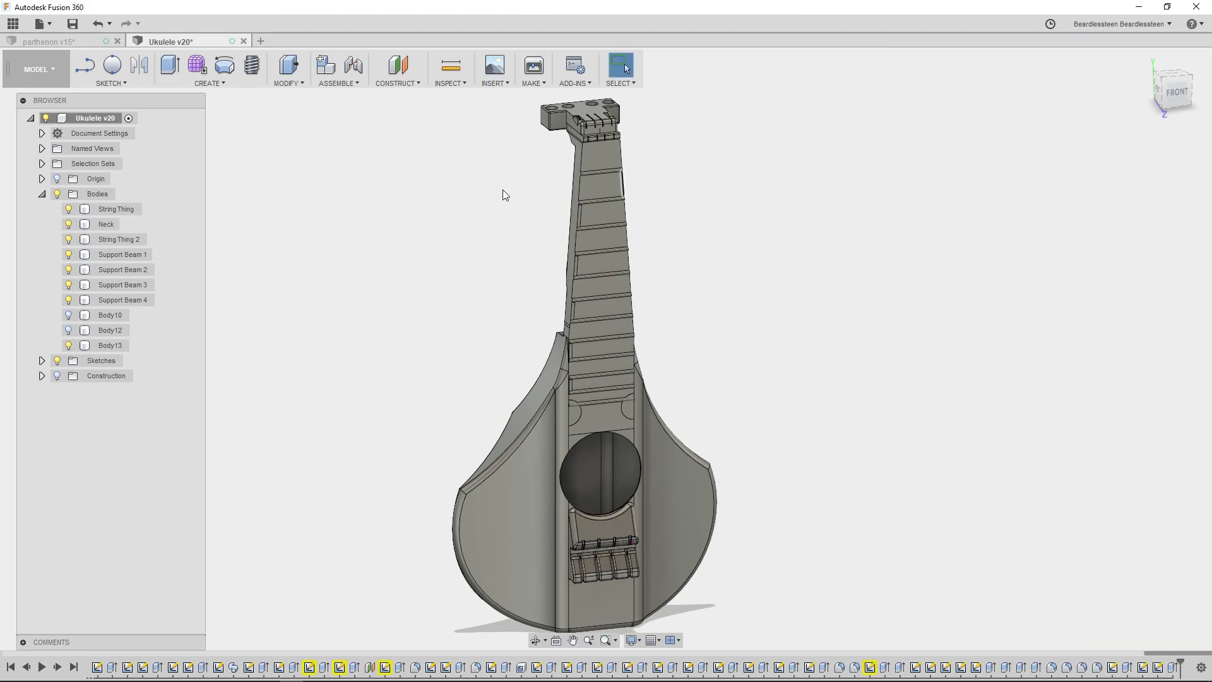
Step: Collapse the Browser, dock it beside the Select tool, and glance at the parthenon design before returning to the Ukulele
click(22, 100)
drag(39, 103, 664, 67)
click(57, 42)
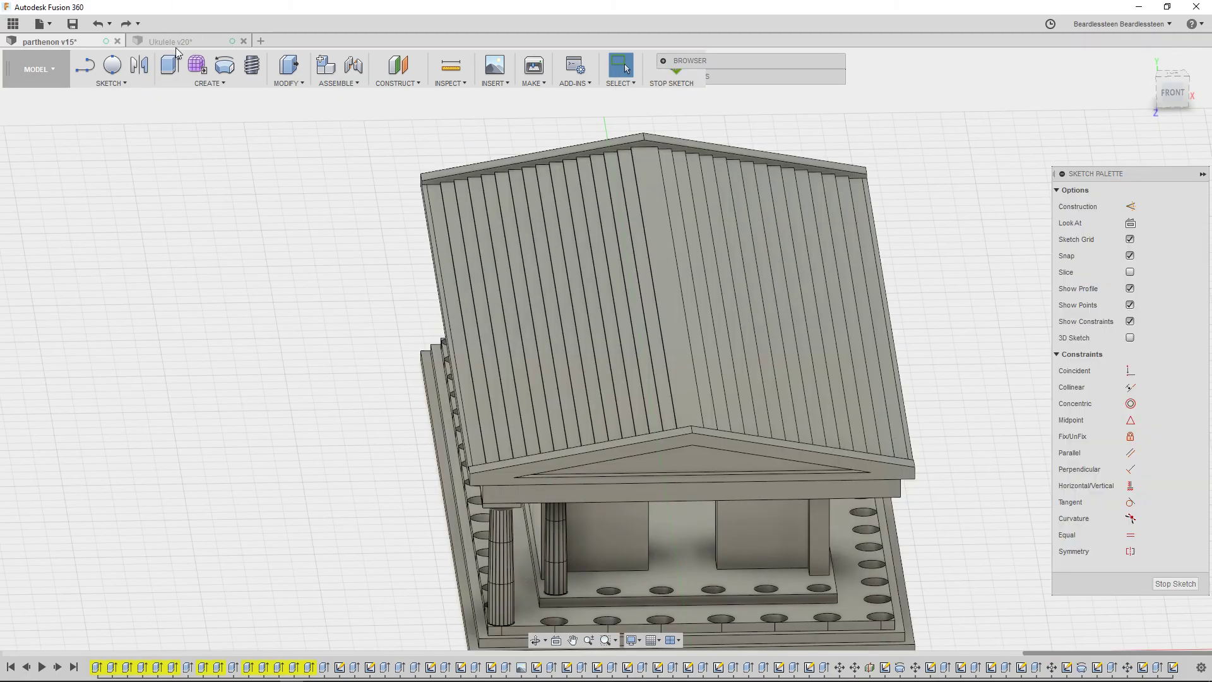
click(197, 36)
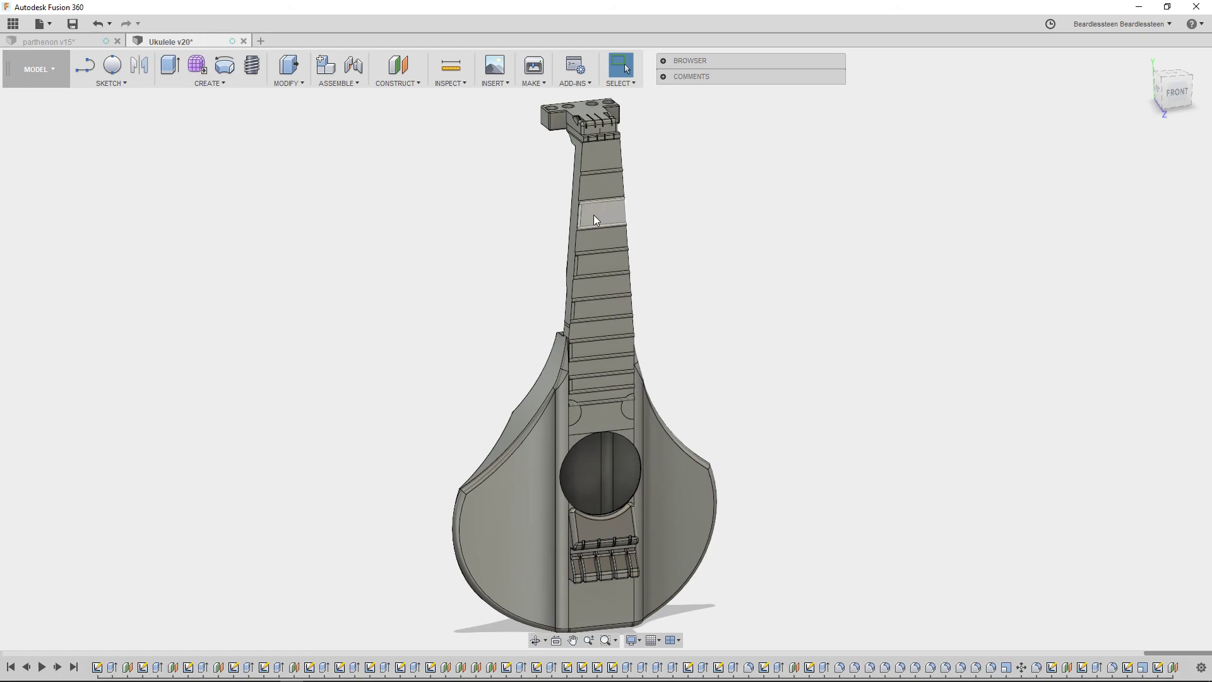